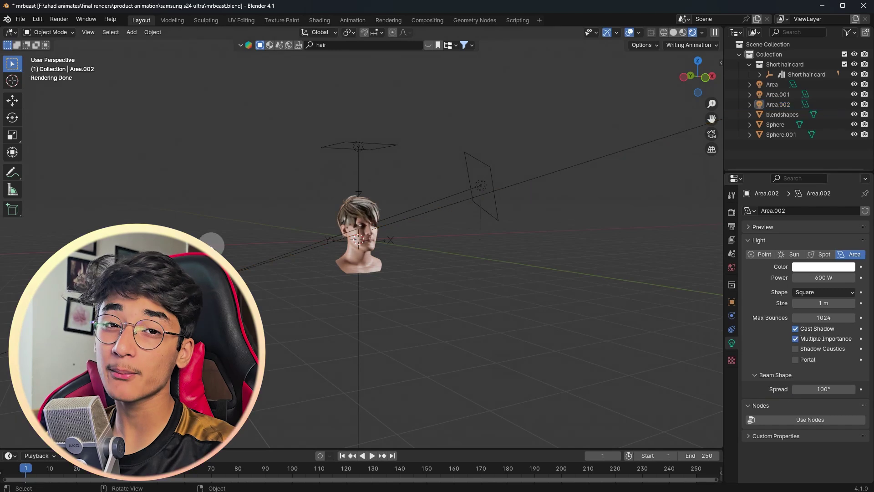
# Step: Scale the selected object in the head scene along the Y axis
pyautogui.press('s')
pyautogui.press('y')
pyautogui.click(498, 259)
pyautogui.press('w')
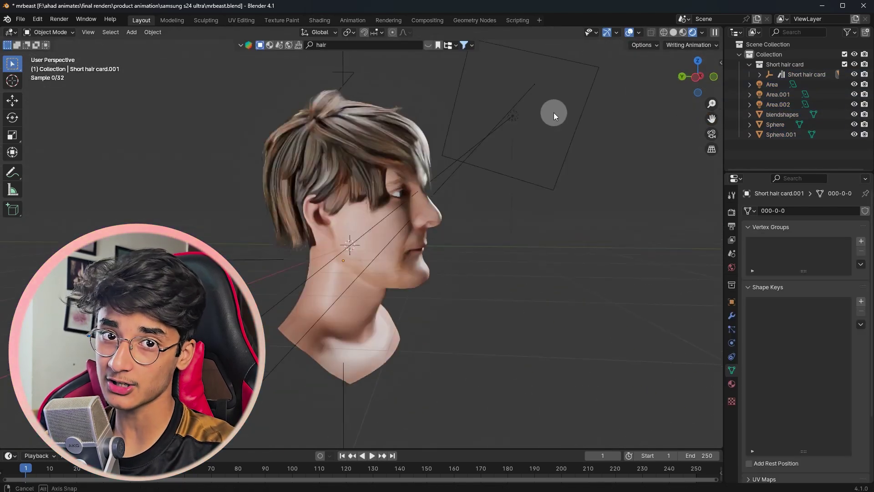
pyautogui.moveTo(552, 111); pyautogui.dragTo(508, 202, button='middle')
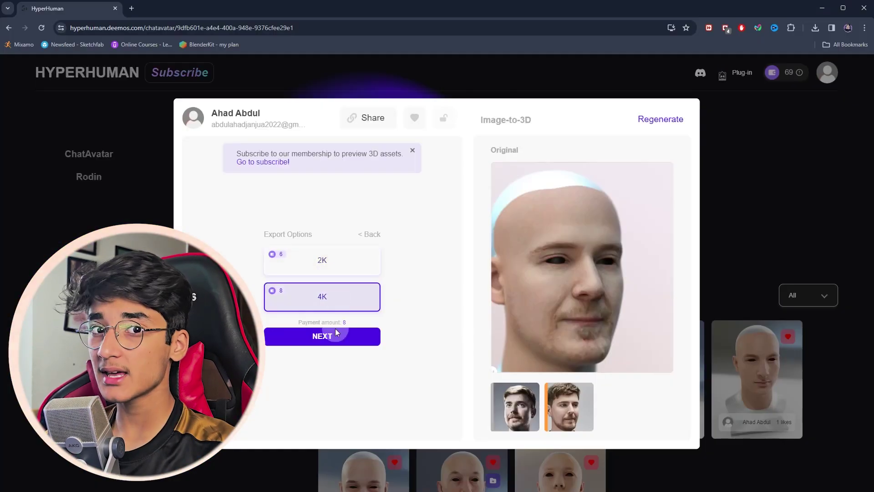
# Step: Switch to HyperHuman and continue exporting the head avatar with the 4K option
pyautogui.click(353, 337)
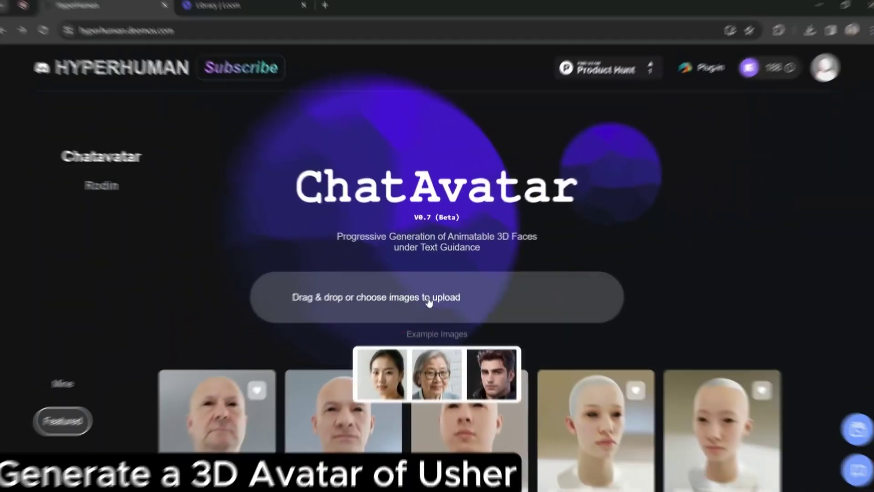
# Step: Upload the portrait photos of Usher to ChatAvatar for image-to-3D generation
pyautogui.click(429, 302)
pyautogui.moveTo(618, 216); pyautogui.dragTo(359, 119)
pyautogui.click(741, 450)
pyautogui.click(445, 311)
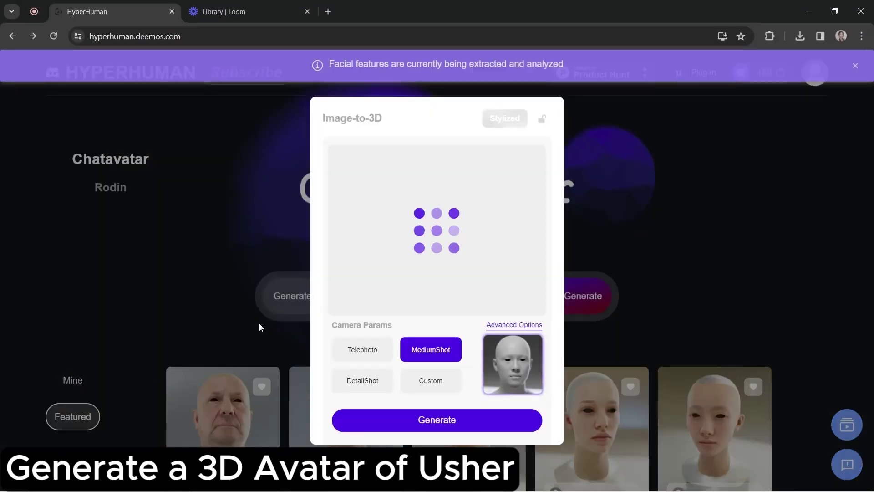
# Step: Generate the avatar with adjusted photo weights and Usher Raymond added to the prompt
pyautogui.moveTo(487, 230); pyautogui.dragTo(506, 231)
pyautogui.click(486, 173)
pyautogui.write('Usher Raym')
pyautogui.write('ond')
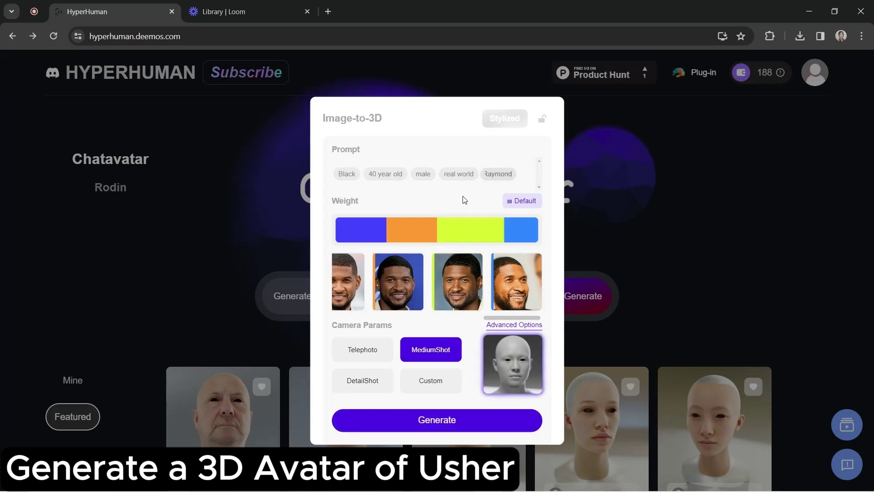
pyautogui.click(456, 419)
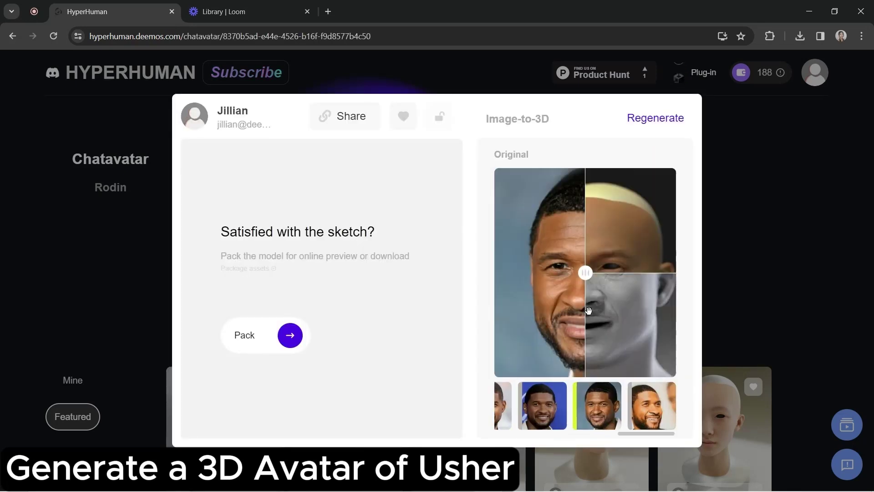
# Step: Pack the avatar at 2K with the Rigged Body and additional export options, and submit the payment
pyautogui.click(294, 340)
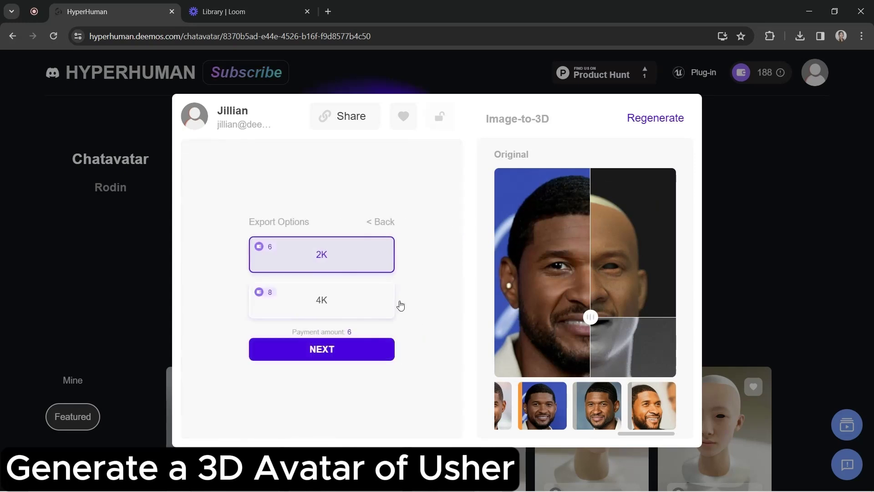
pyautogui.click(343, 358)
pyautogui.click(354, 356)
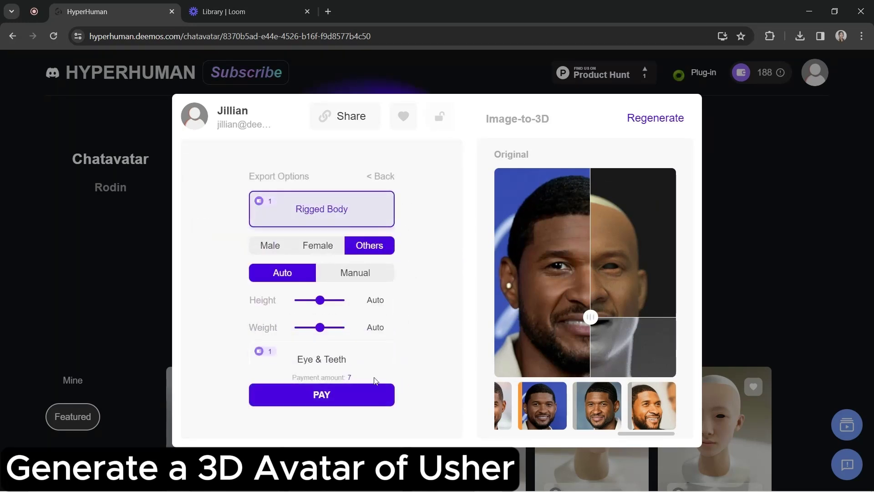
pyautogui.scroll(-3, 377, 328)
pyautogui.click(371, 256)
pyautogui.click(371, 300)
pyautogui.click(369, 341)
pyautogui.click(359, 400)
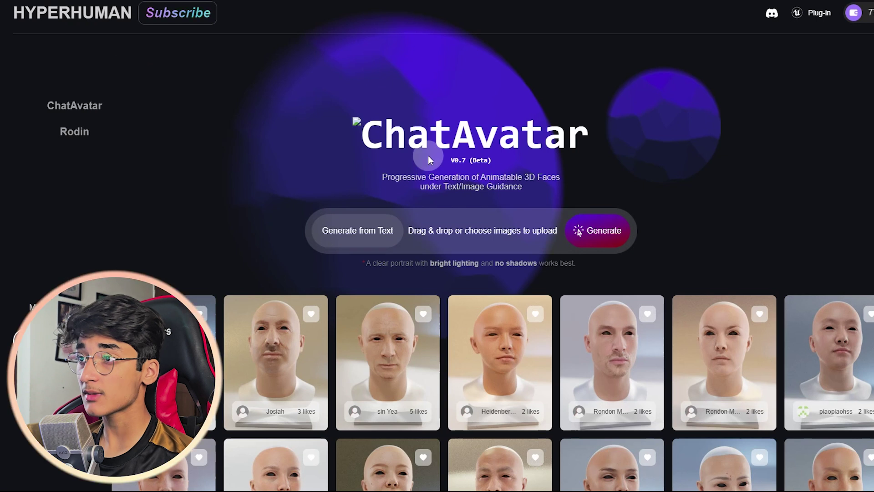
# Step: Browse the Featured gallery of generated avatars on the ChatAvatar page
pyautogui.scroll(-2, 491, 182)
pyautogui.scroll(2, 488, 226)
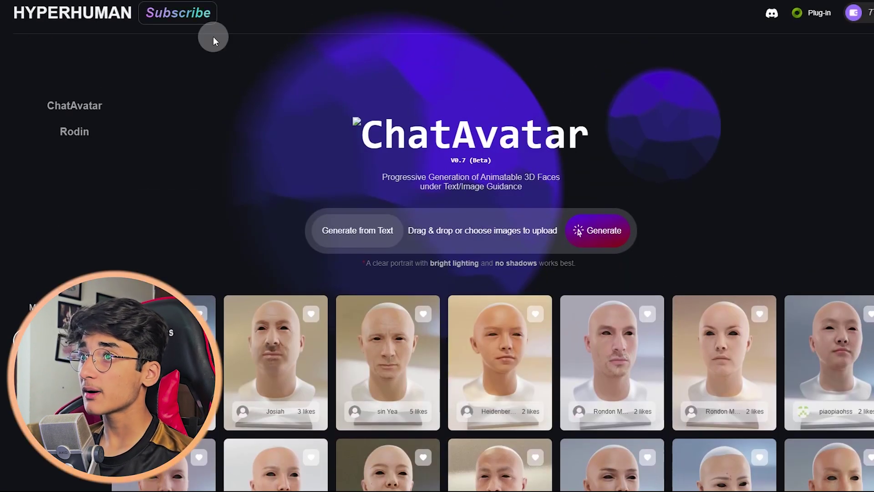
pyautogui.scroll(-3, 367, 216)
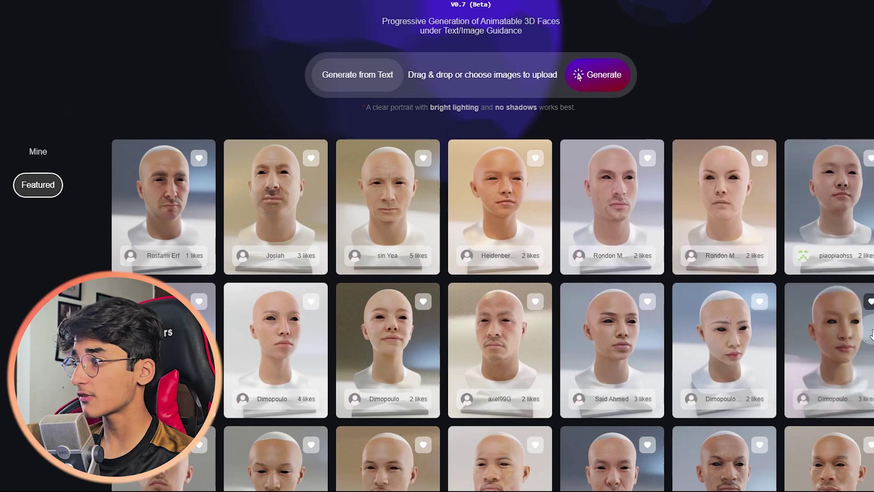
pyautogui.scroll(-2, 390, 350)
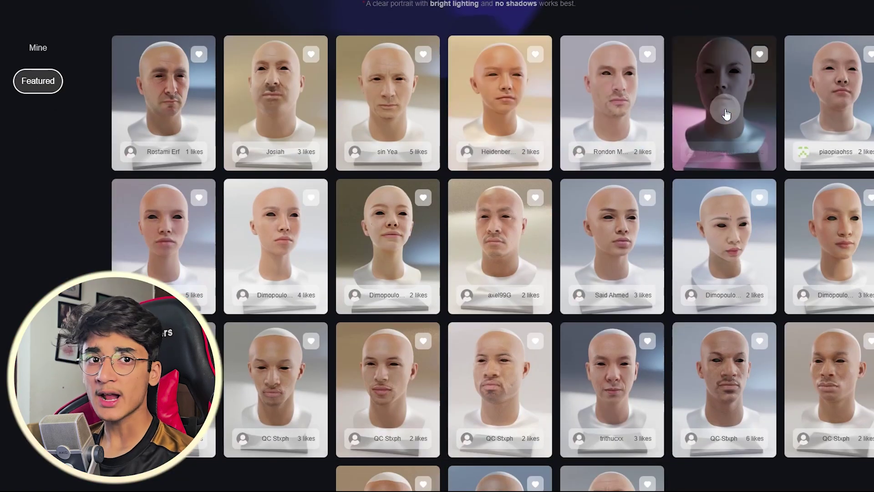
pyautogui.scroll(2, 430, 228)
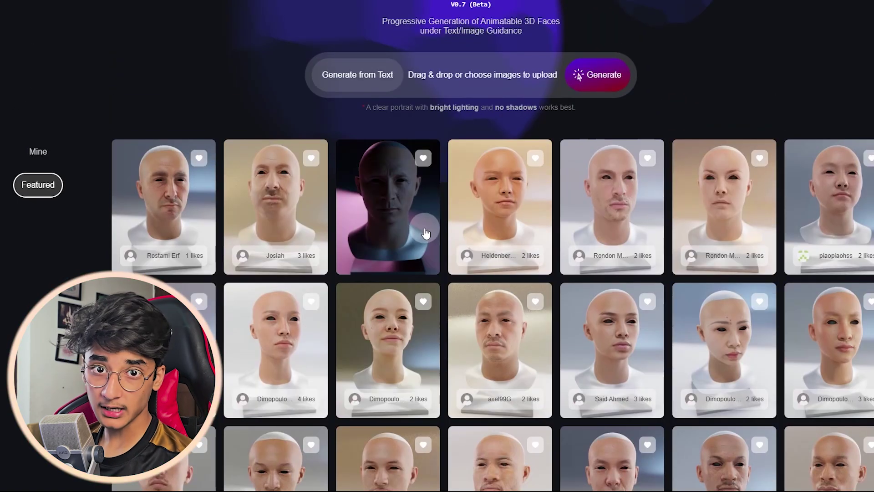
pyautogui.scroll(2, 523, 235)
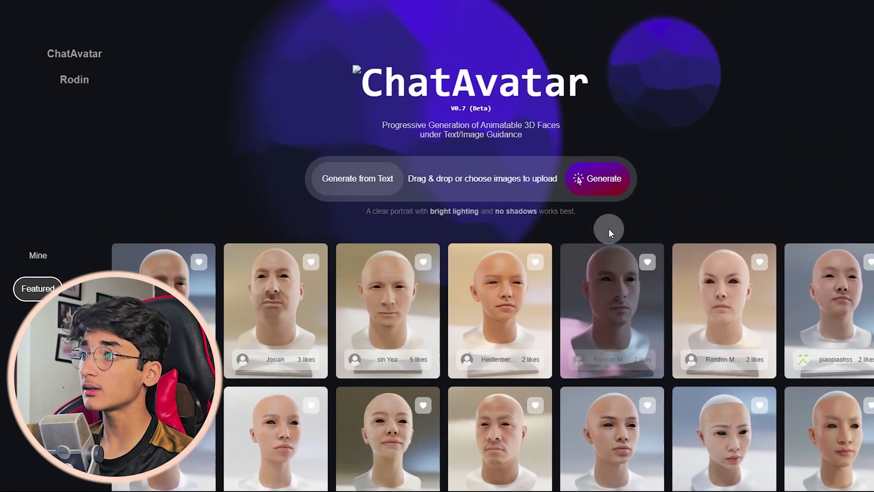
pyautogui.scroll(1, 608, 229)
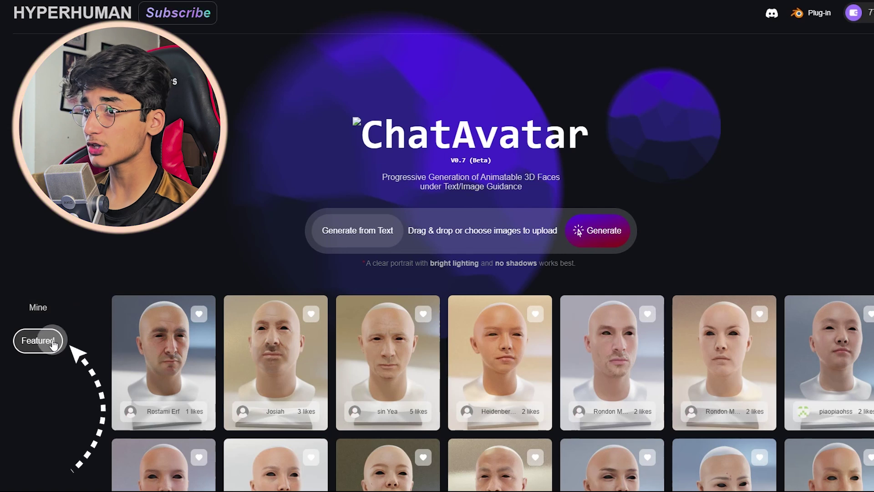
# Step: View the account's own avatars under Mine and return to the Featured gallery
pyautogui.scroll(-1, 203, 247)
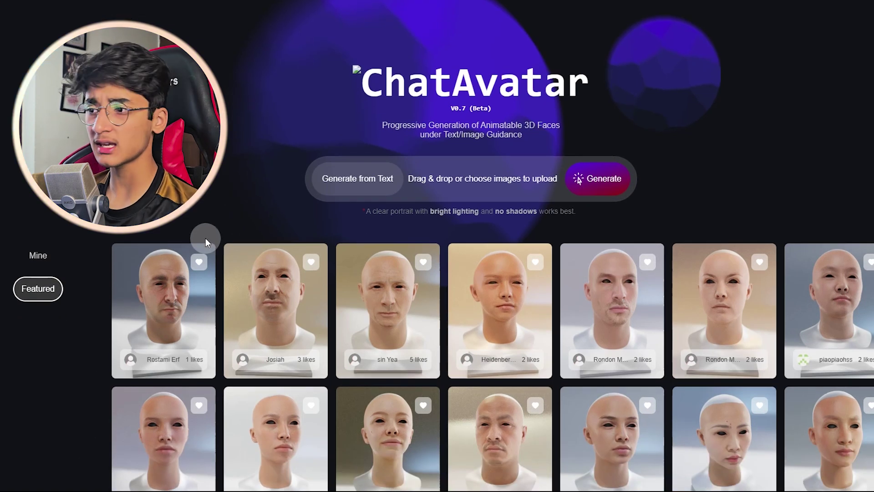
pyautogui.moveTo(205, 250)
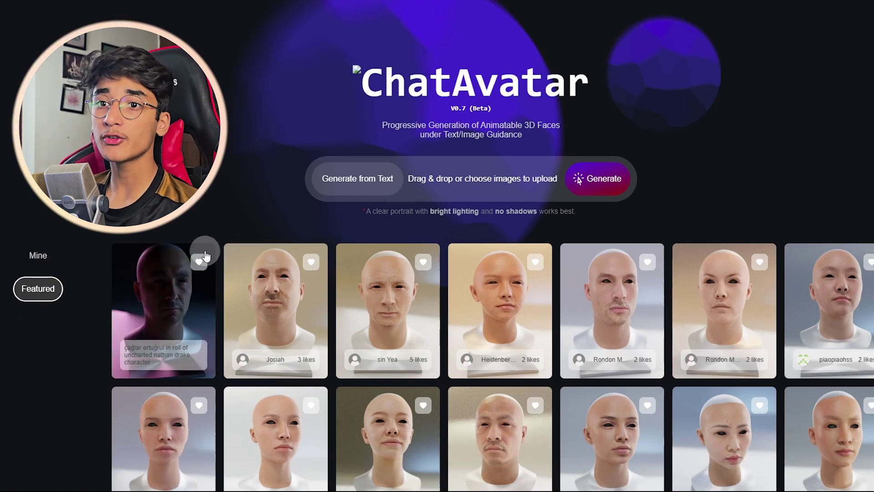
pyautogui.click(37, 257)
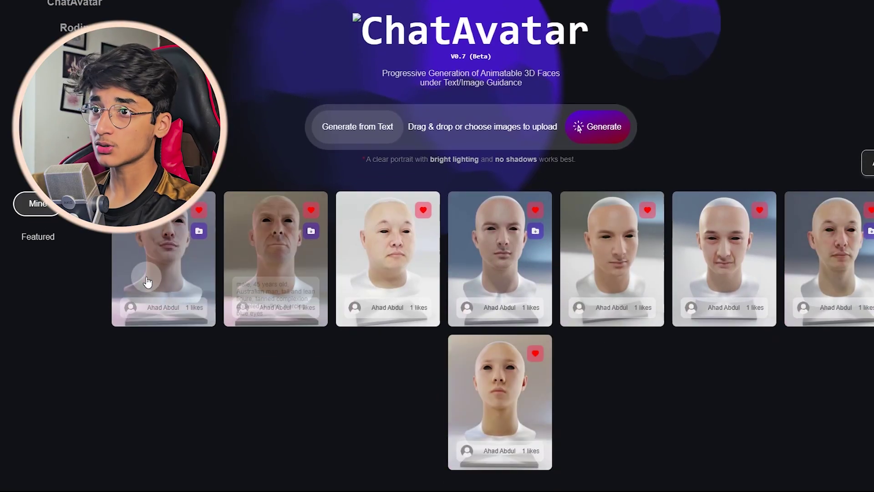
pyautogui.click(26, 236)
# Step: Start a text-based avatar described as "an old man from australia" and generate face candidates
pyautogui.moveTo(430, 181)
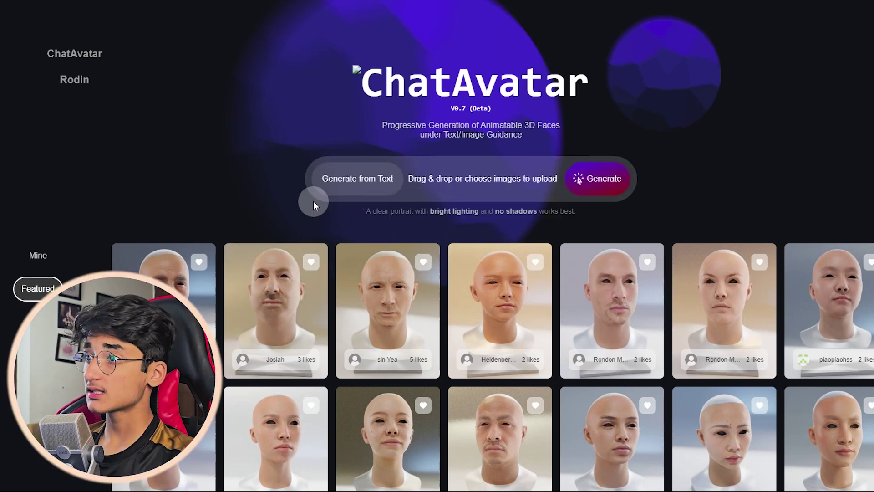
pyautogui.click(335, 181)
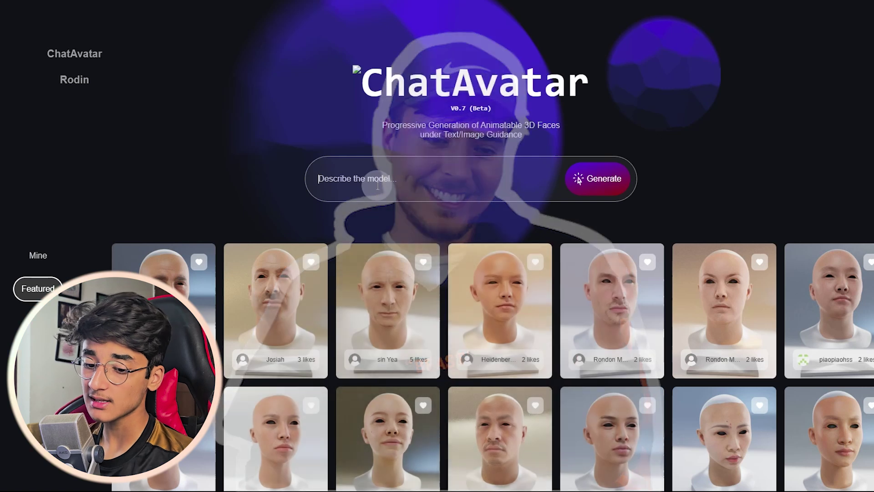
pyautogui.write('an old man from australia')
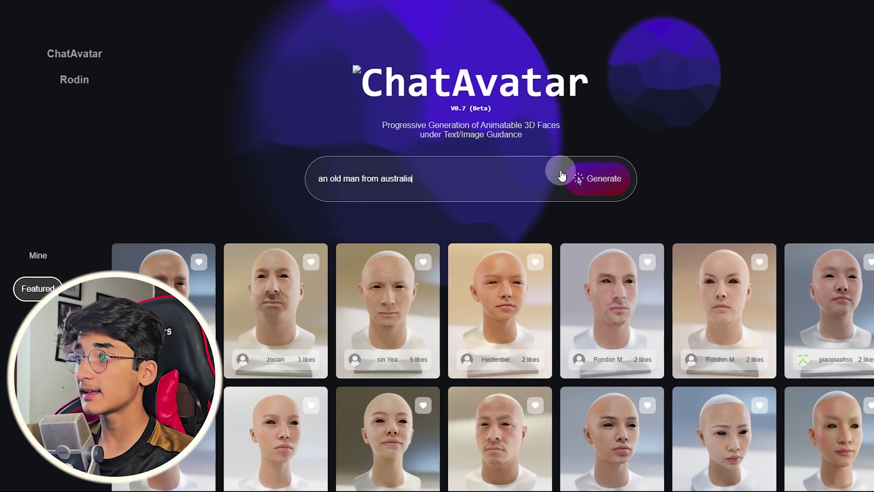
pyautogui.click(585, 175)
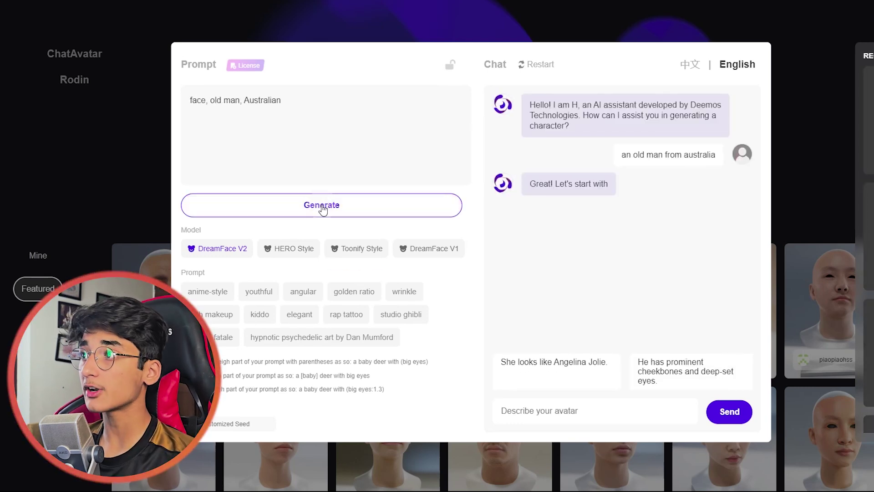
pyautogui.click(324, 197)
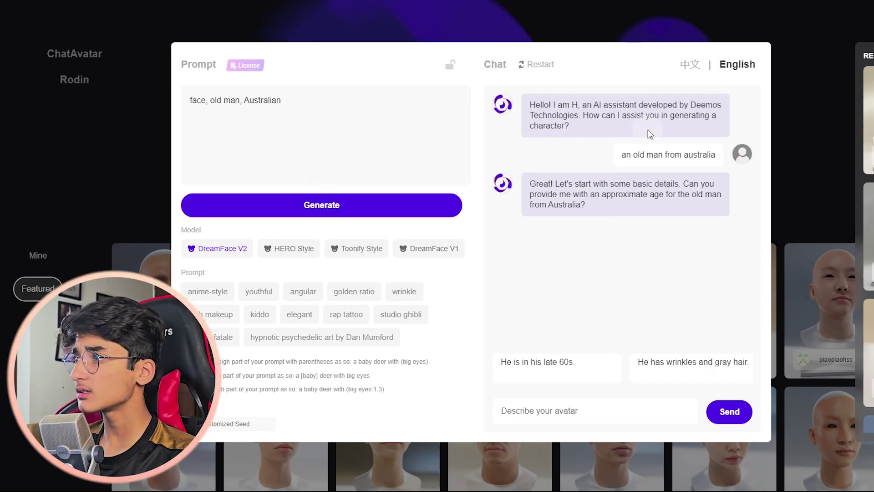
# Step: Answer the chat assistant with the suggested reply "He is in his late 60s."
pyautogui.click(564, 411)
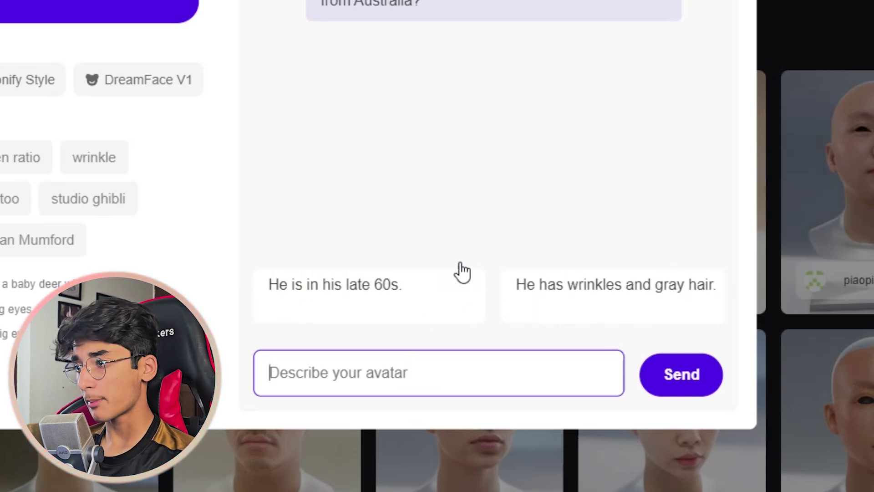
pyautogui.click(316, 293)
pyautogui.click(689, 386)
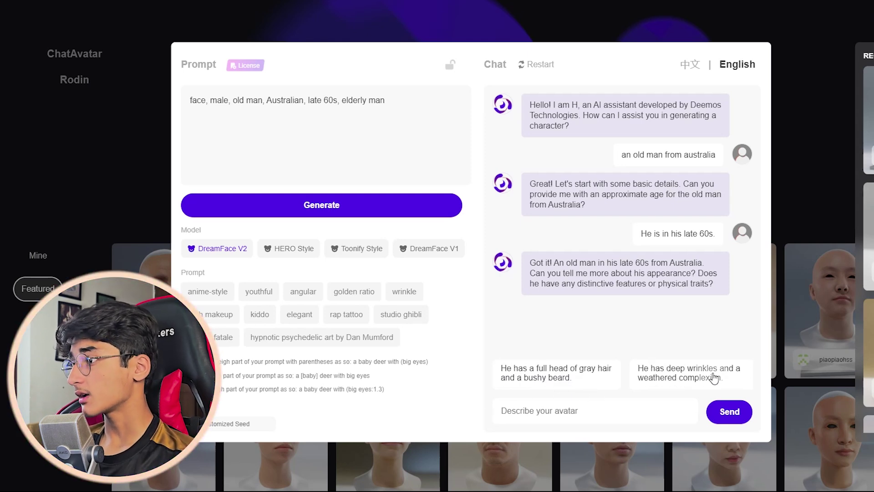
# Step: Send the suggested reply "He has deep wrinkles and a weathered complexion." and generate faces from the extended prompt
pyautogui.click(678, 376)
pyautogui.click(730, 412)
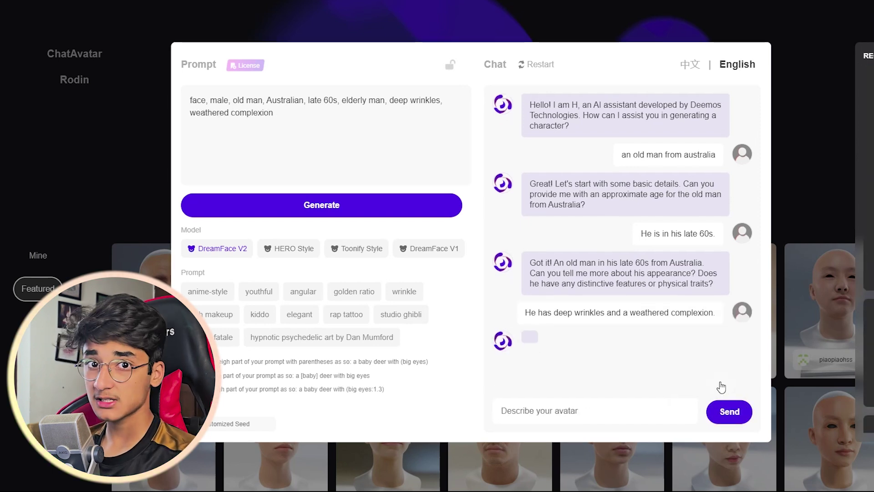
pyautogui.click(309, 206)
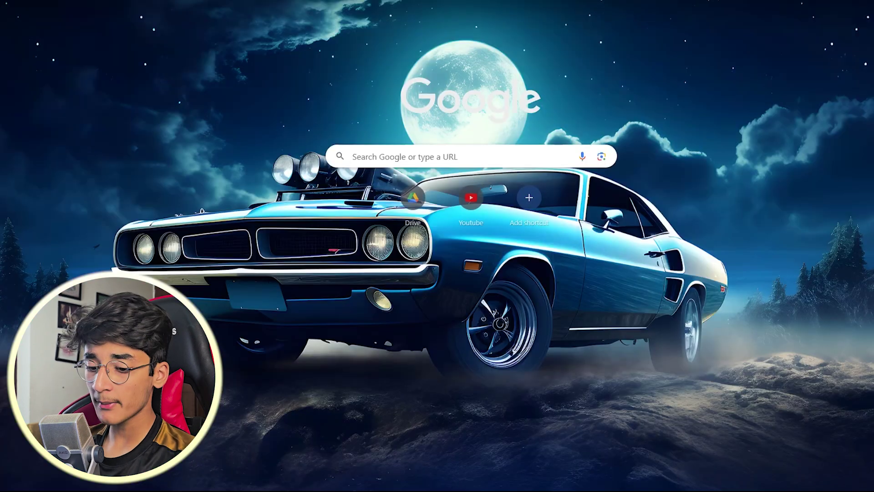
# Step: Open the HyperHuman site and submit the credit code redemption form
pyautogui.write('hyp')
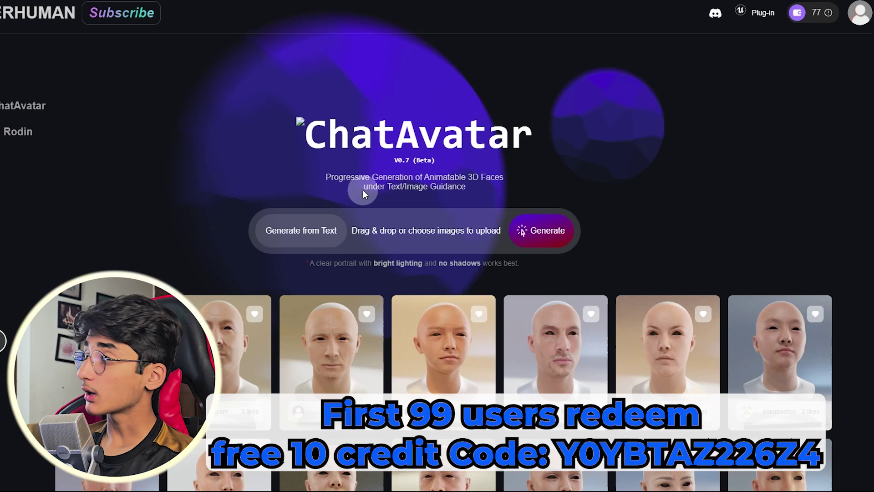
pyautogui.click(828, 10)
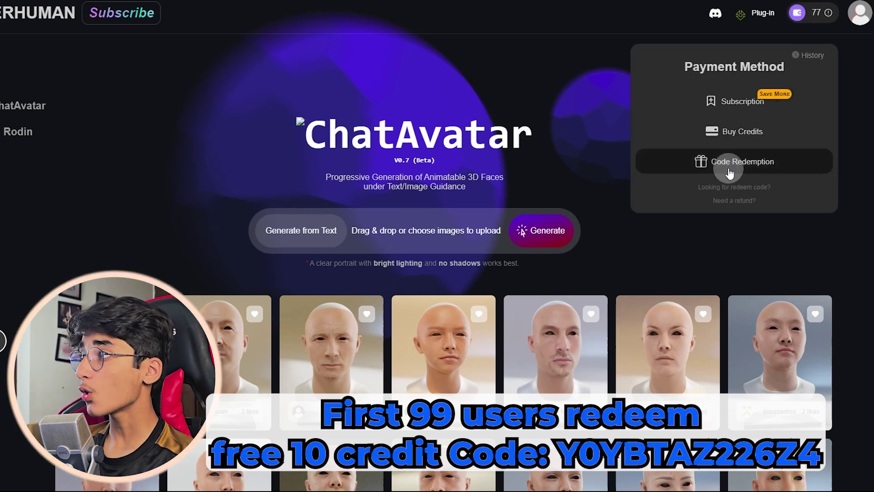
pyautogui.click(716, 171)
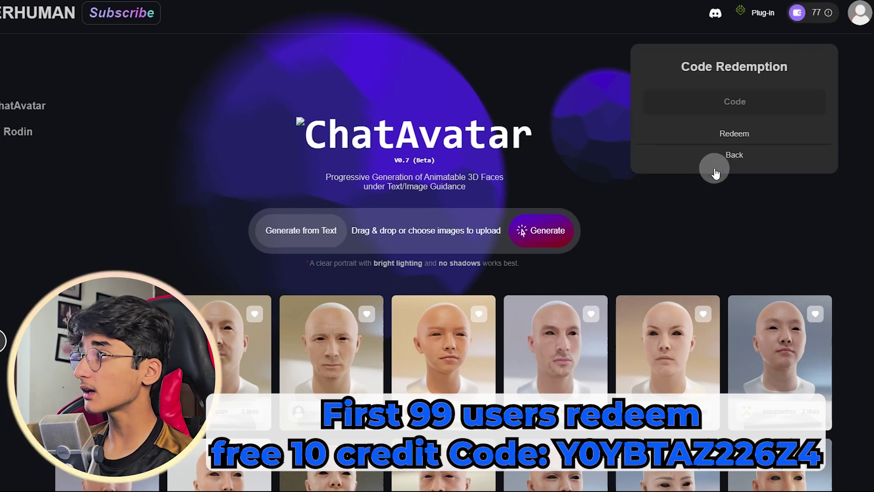
pyautogui.click(736, 106)
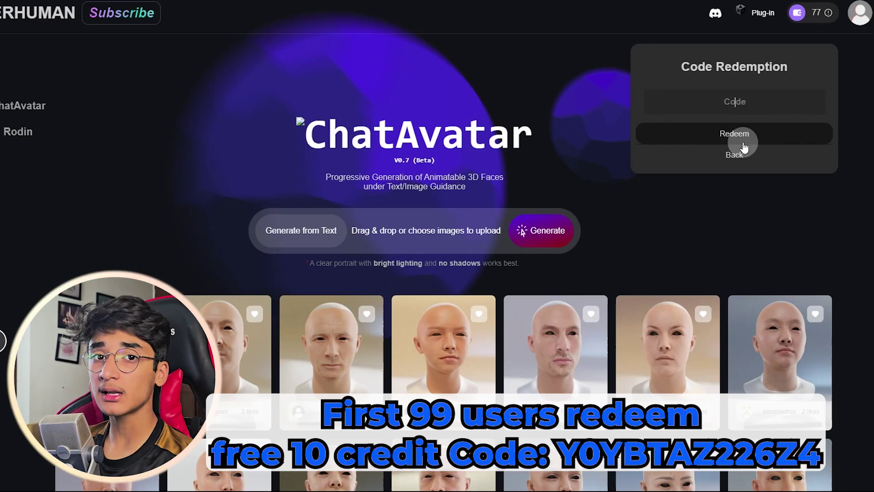
pyautogui.click(743, 147)
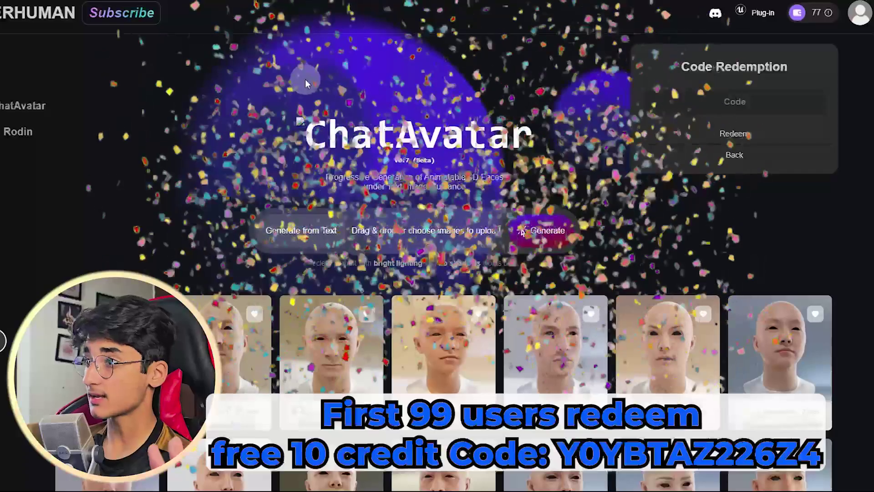
pyautogui.click(306, 79)
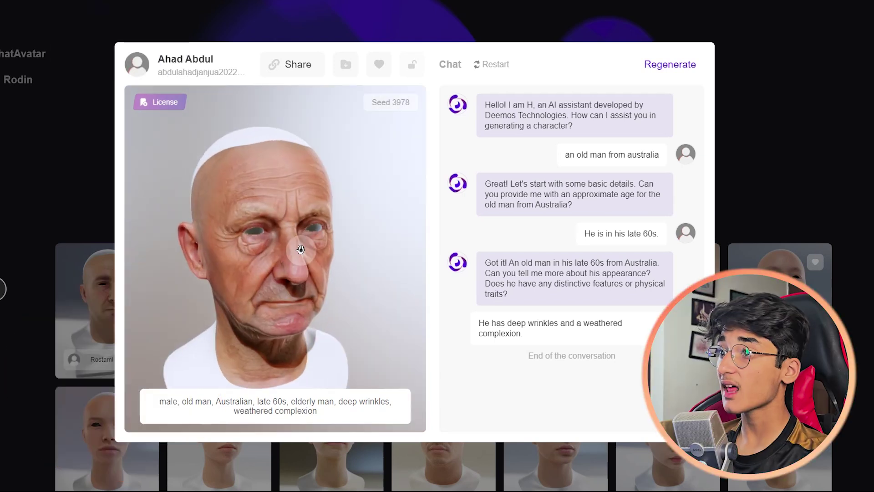
# Step: Examine the generated old man's face up close from several angles in the 3D preview
pyautogui.moveTo(300, 249); pyautogui.dragTo(357, 190)
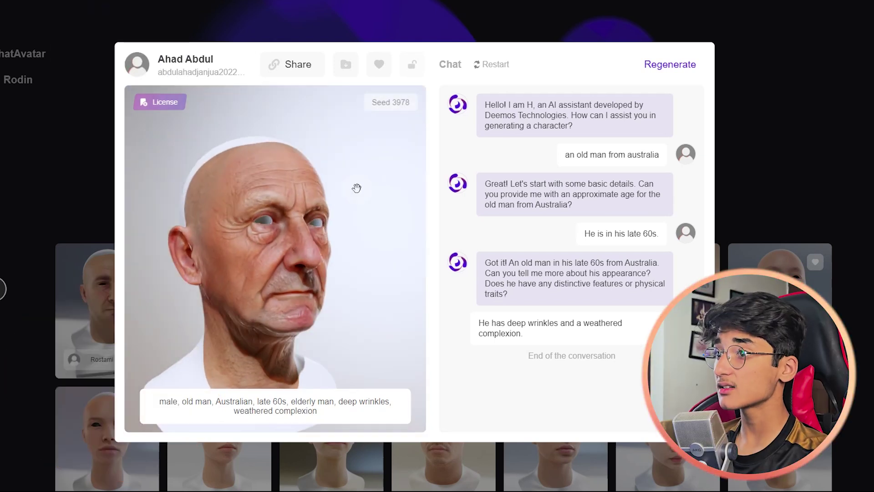
pyautogui.scroll(2, 279, 236)
pyautogui.moveTo(279, 236); pyautogui.dragTo(162, 241)
pyautogui.scroll(3, 287, 250)
pyautogui.moveTo(288, 249); pyautogui.dragTo(256, 269)
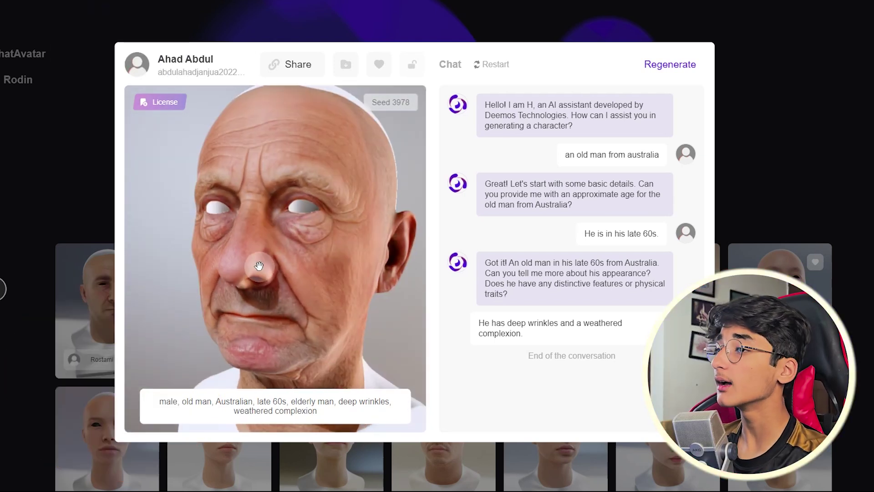
# Step: Open the export options for the old man's head and choose the 2K resolution
pyautogui.scroll(2, 322, 193)
pyautogui.moveTo(322, 193); pyautogui.dragTo(379, 221)
pyautogui.scroll(-3, 279, 222)
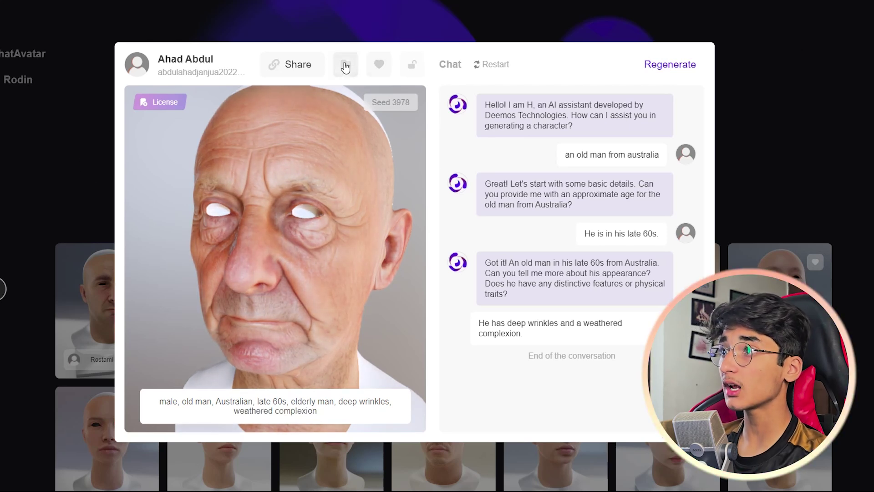
pyautogui.click(346, 66)
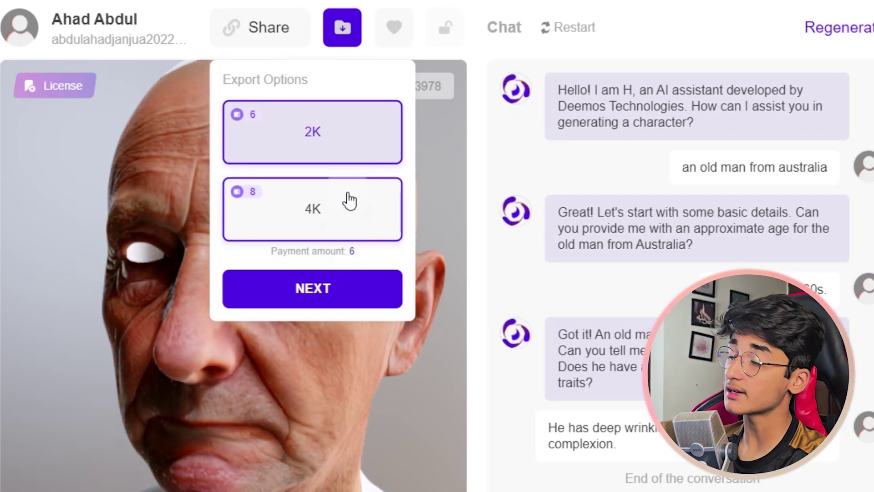
pyautogui.click(353, 145)
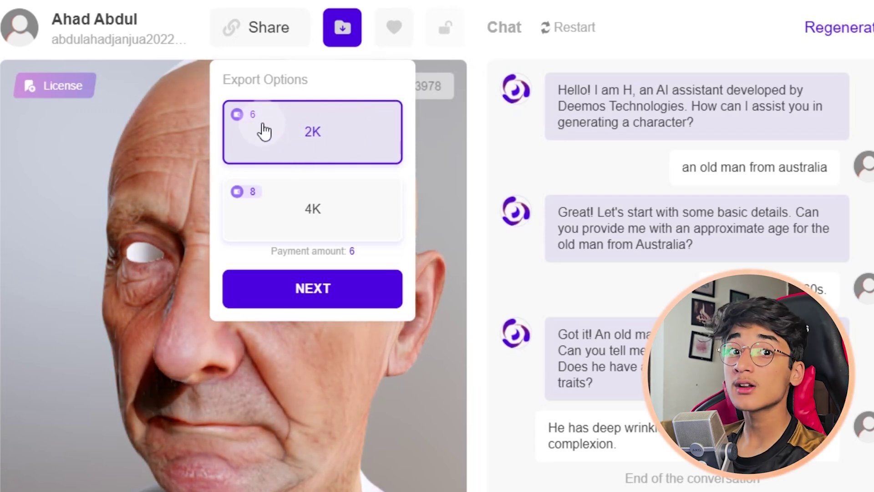
pyautogui.click(300, 207)
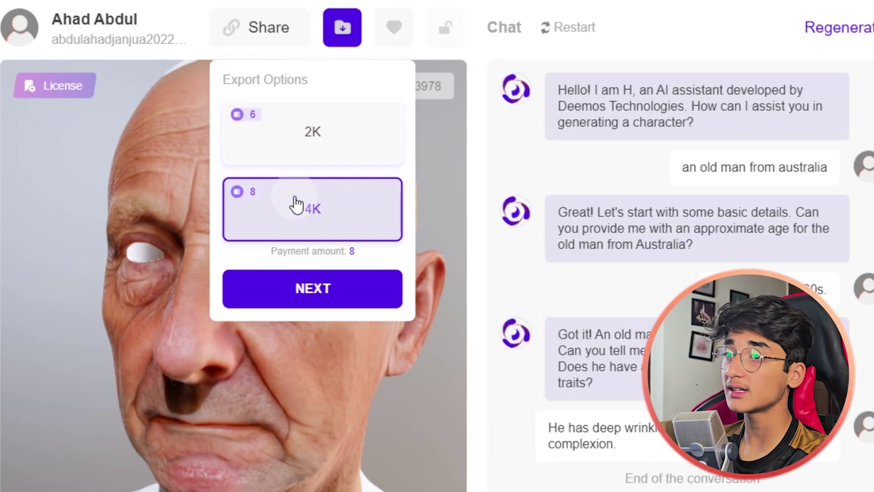
pyautogui.click(283, 204)
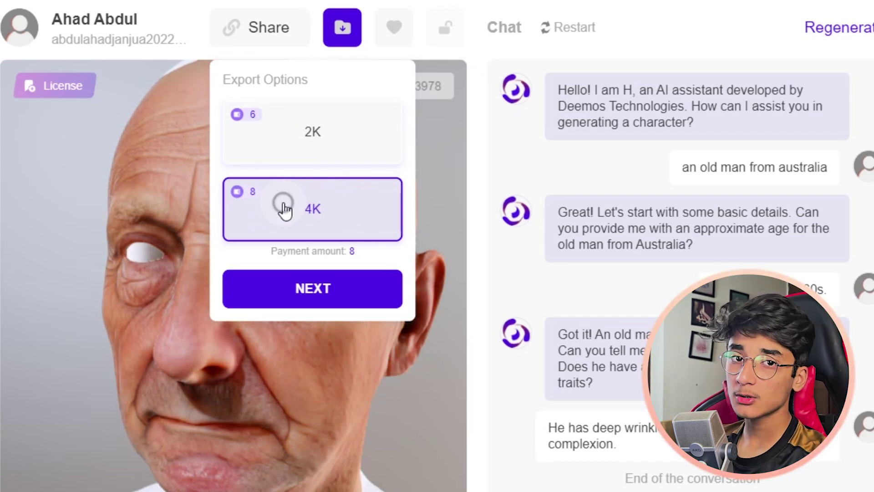
pyautogui.click(302, 142)
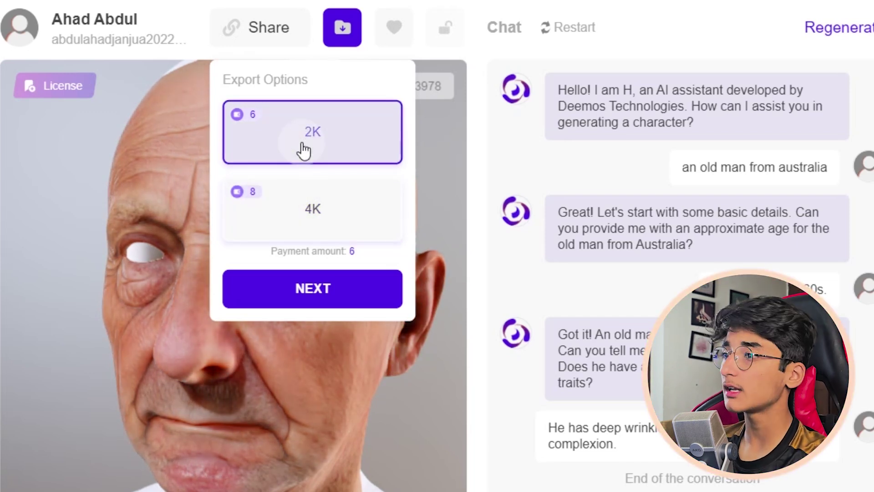
pyautogui.click(377, 286)
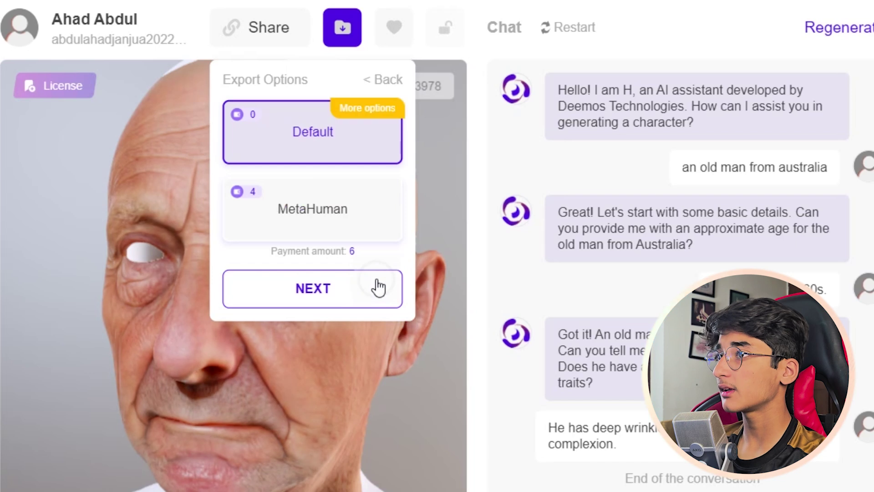
# Step: Compare the MetaHuman and Default pack types, choose Default, and continue to the add-on options
pyautogui.click(348, 213)
pyautogui.click(313, 133)
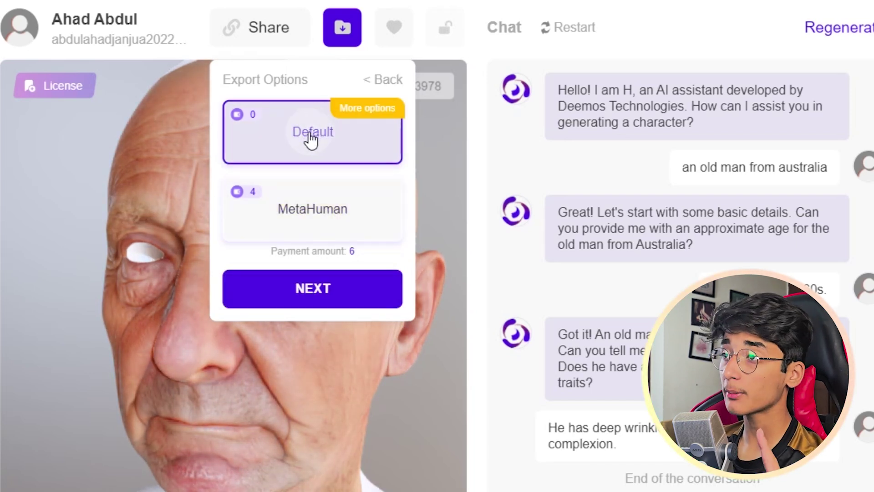
pyautogui.click(303, 210)
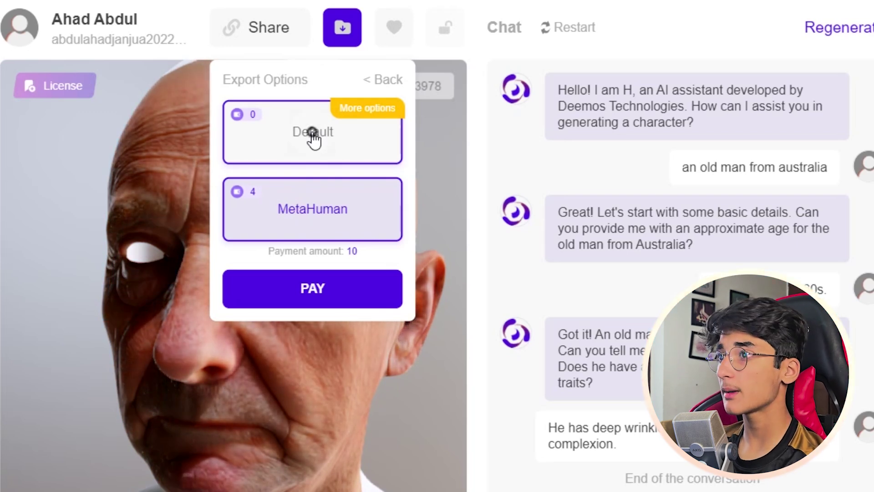
pyautogui.click(313, 134)
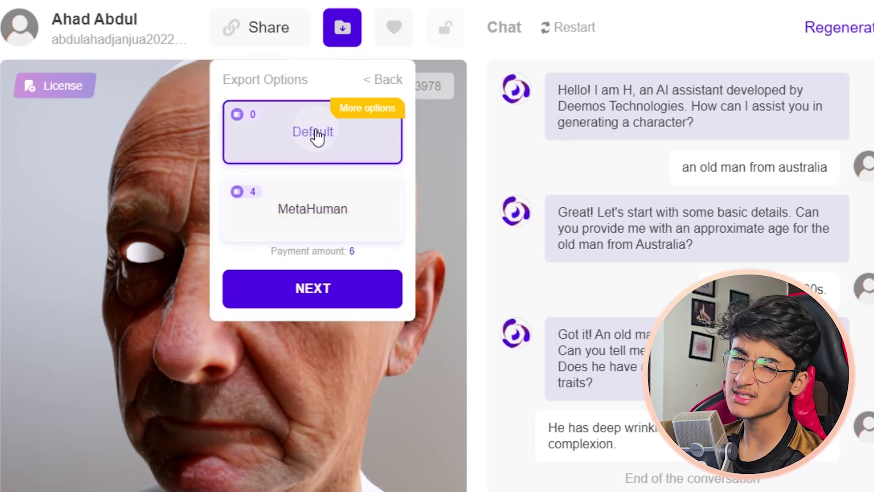
pyautogui.click(339, 291)
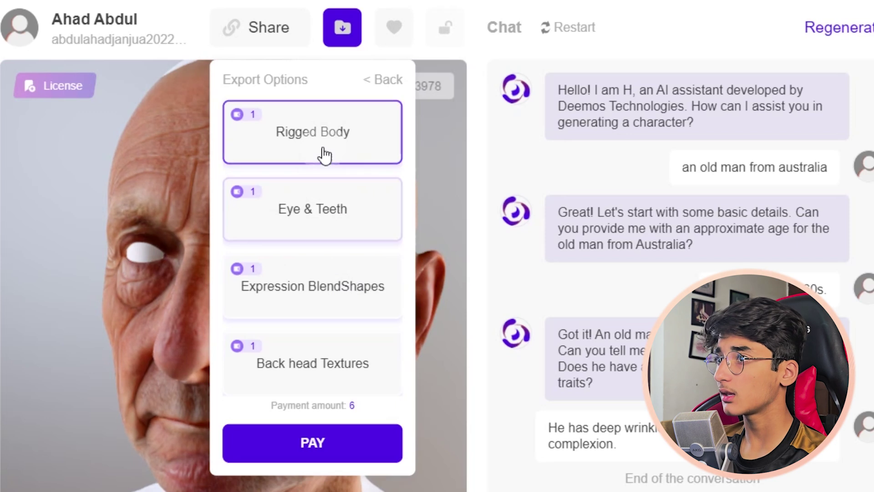
# Step: Add Expression BlendShapes and Back head Textures to the export, and inspect the back of the head in the preview
pyautogui.click(371, 282)
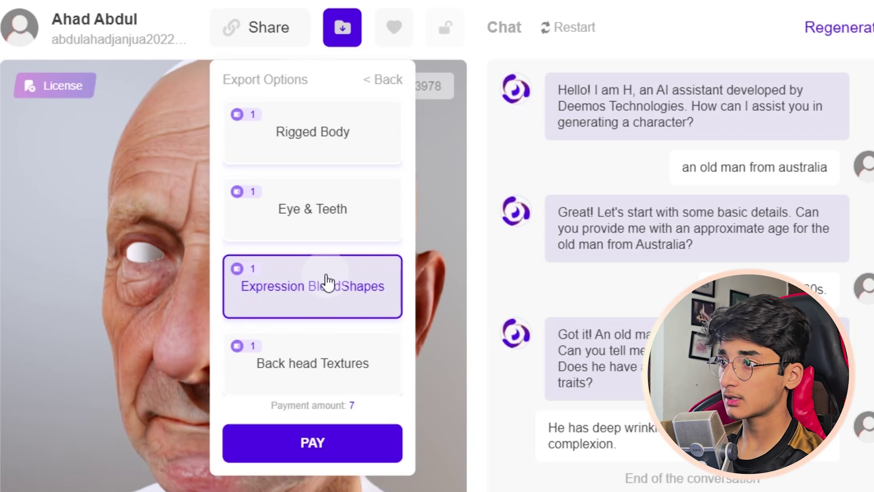
pyautogui.click(326, 375)
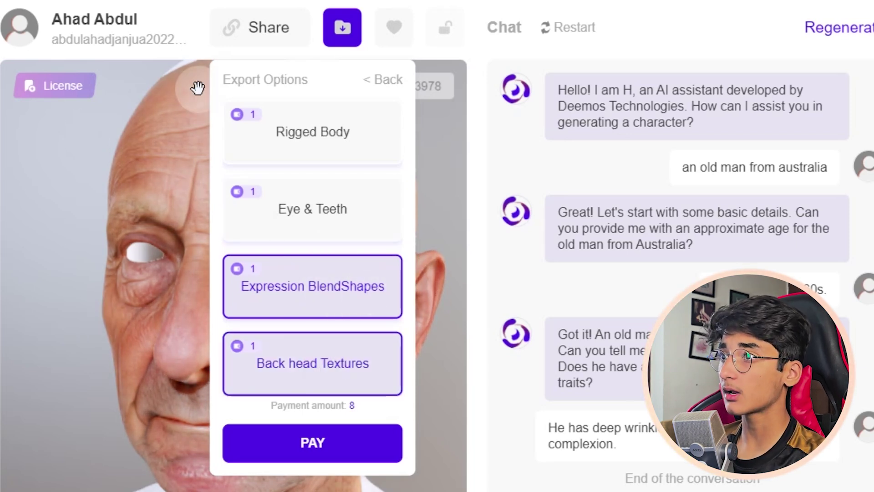
pyautogui.moveTo(133, 191); pyautogui.dragTo(372, 55)
# Step: Return to the export add-ons with 2K and Default, keep Expression BlendShapes and Back head Textures selected, and pay for the pack
pyautogui.click(342, 27)
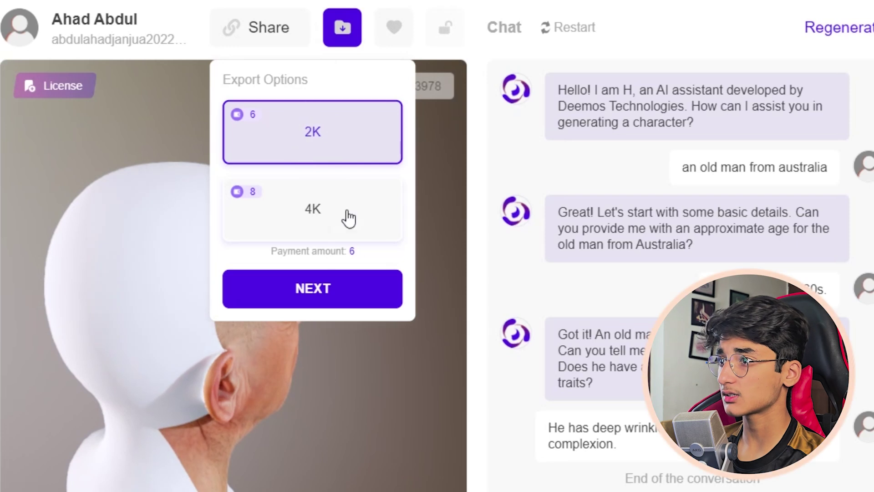
pyautogui.click(350, 287)
pyautogui.click(327, 296)
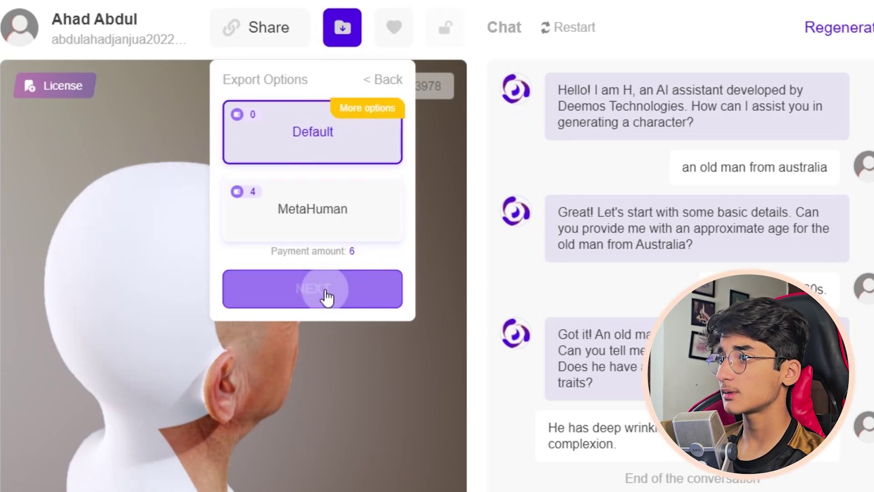
pyautogui.click(306, 268)
pyautogui.click(324, 354)
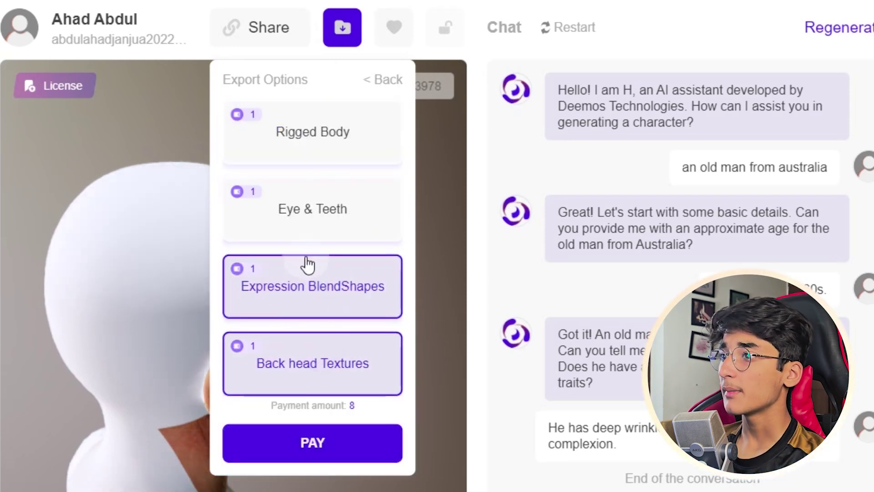
pyautogui.click(294, 295)
pyautogui.click(299, 351)
pyautogui.click(289, 295)
pyautogui.click(297, 359)
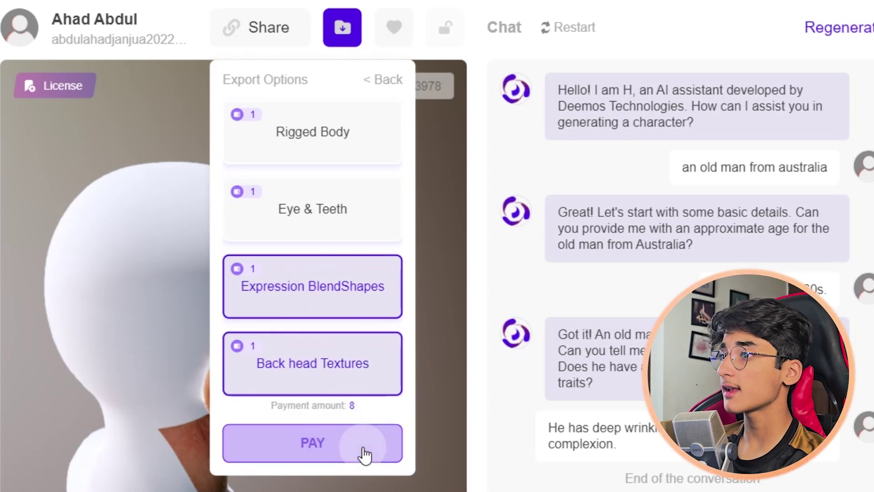
pyautogui.click(325, 455)
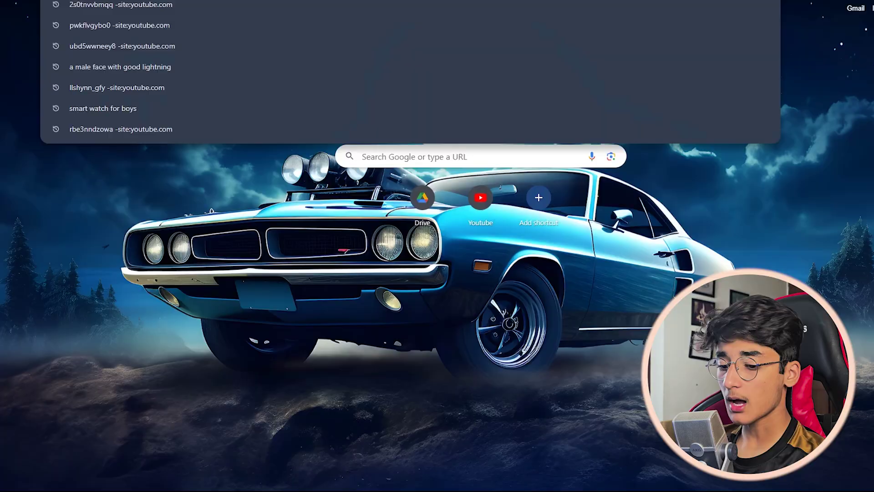
# Step: Reopen the HyperHuman site and show the download options of the old man's avatar from your own creations
pyautogui.write('hy')
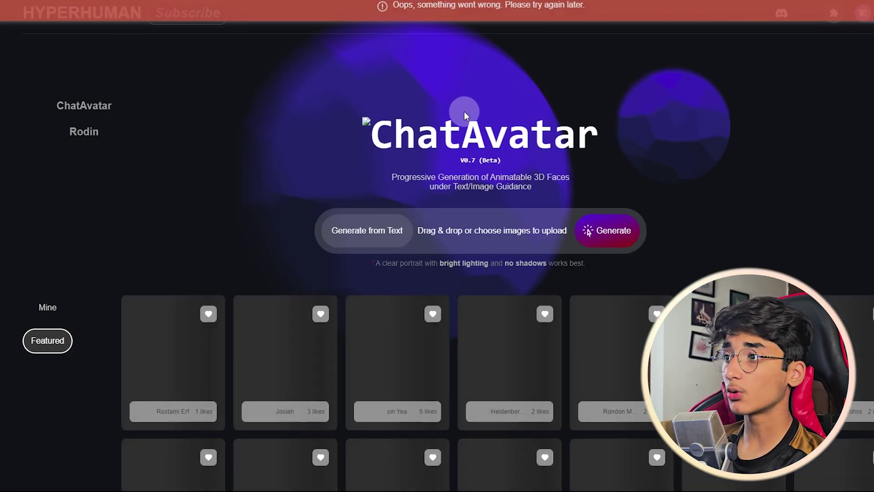
pyautogui.click(43, 308)
pyautogui.scroll(-1, 114, 342)
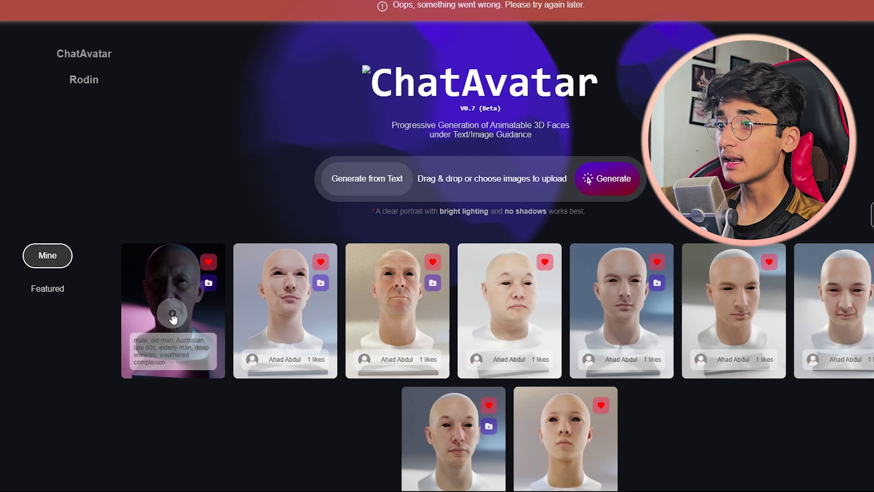
pyautogui.click(173, 315)
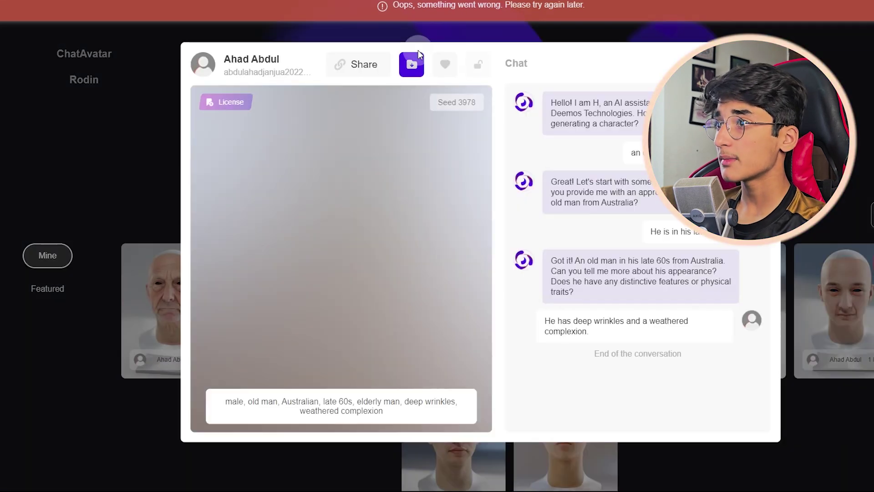
pyautogui.click(412, 65)
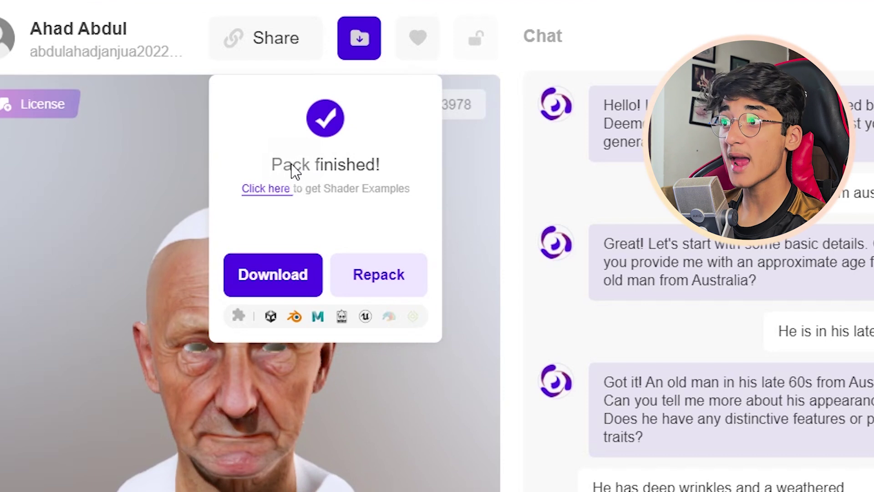
# Step: Download the finished pack as a ZIP archive named head into the AI AVATAR folder
pyautogui.click(306, 275)
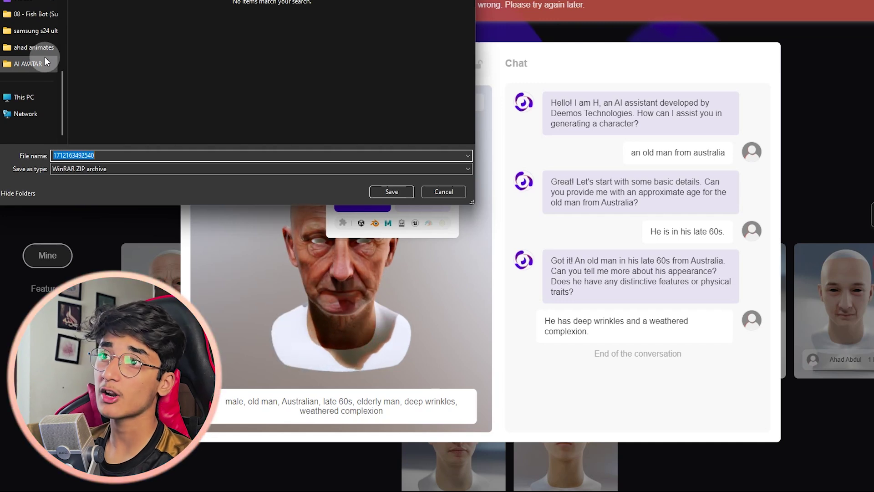
pyautogui.click(44, 63)
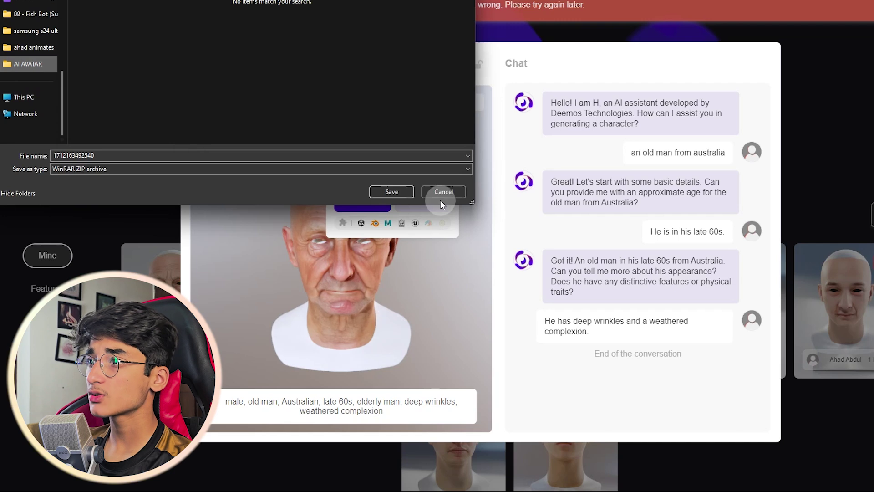
pyautogui.doubleClick(340, 154)
pyautogui.write('head')
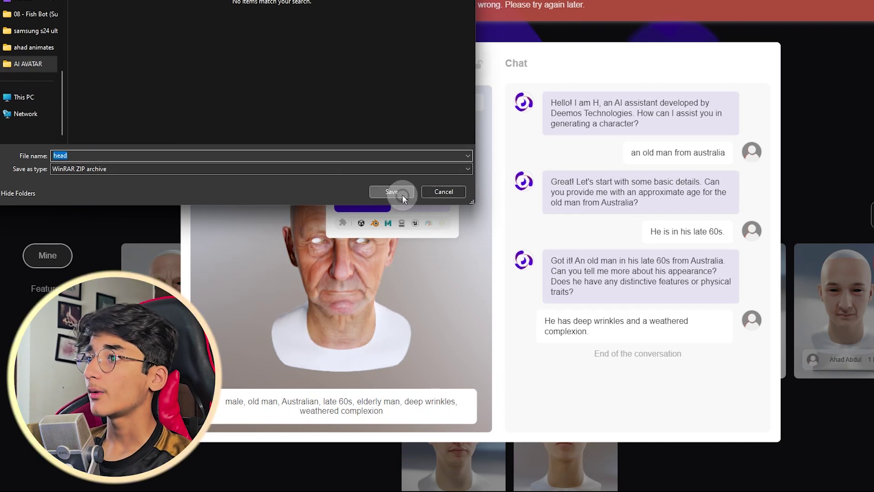
pyautogui.click(403, 193)
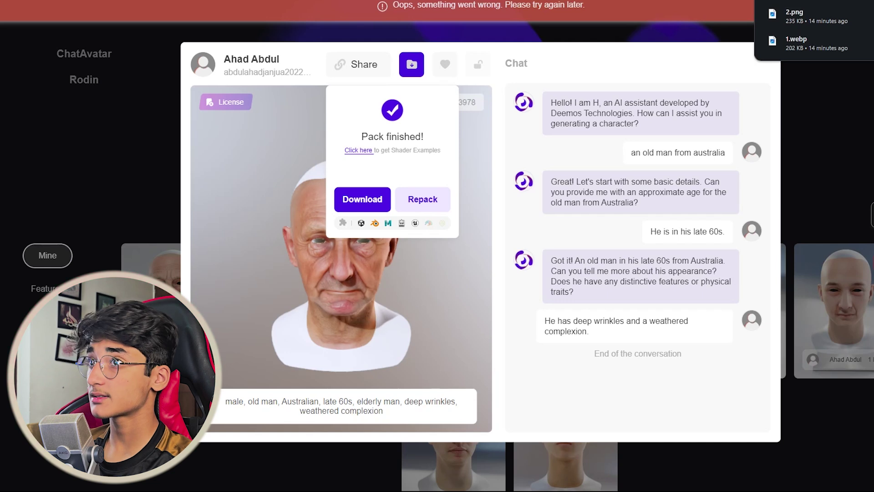
pyautogui.click(826, 83)
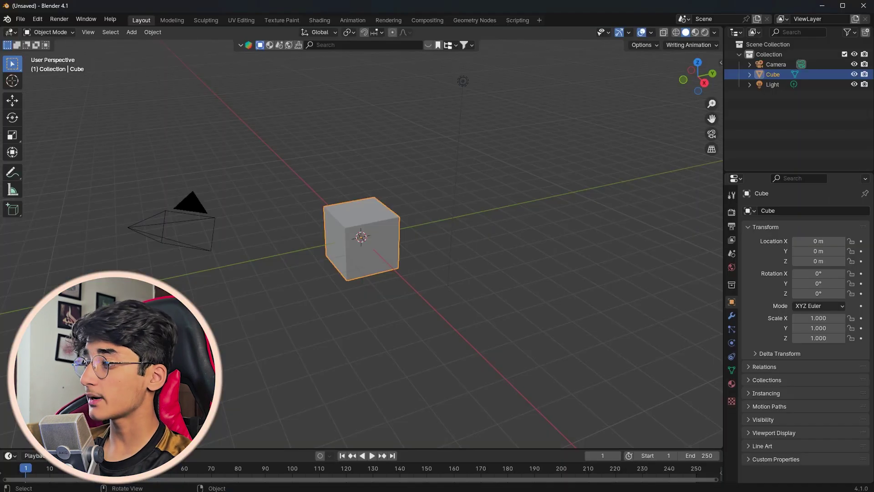
# Step: Browse the extracted head folder inside AI AVATAR, preview its video file, and look inside the USCBasicPack folder
pyautogui.press('super+e')
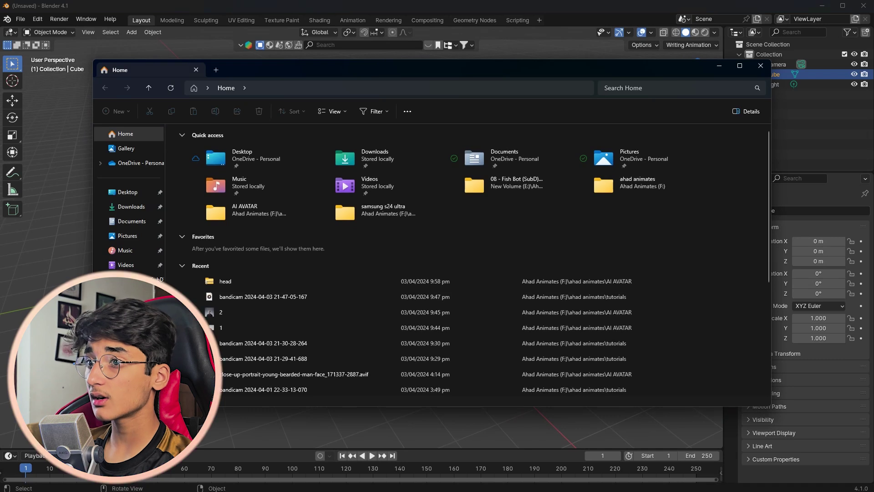
pyautogui.click(136, 308)
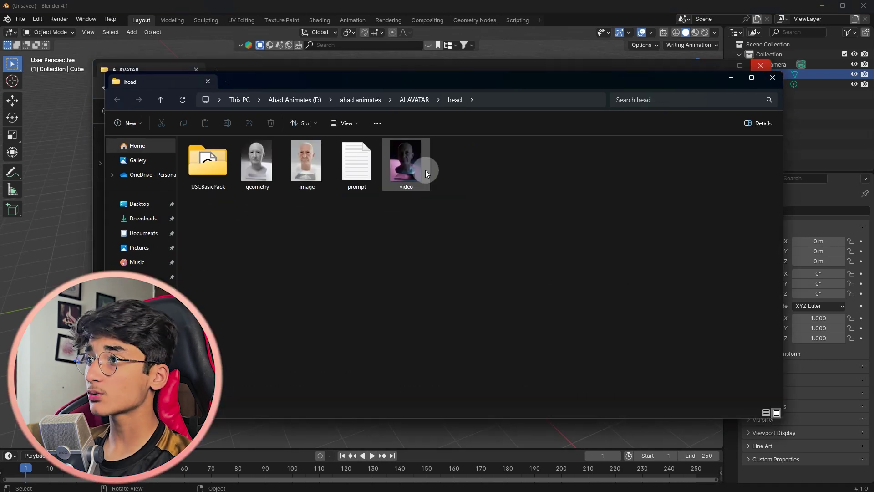
pyautogui.doubleClick(407, 164)
pyautogui.press('Escape')
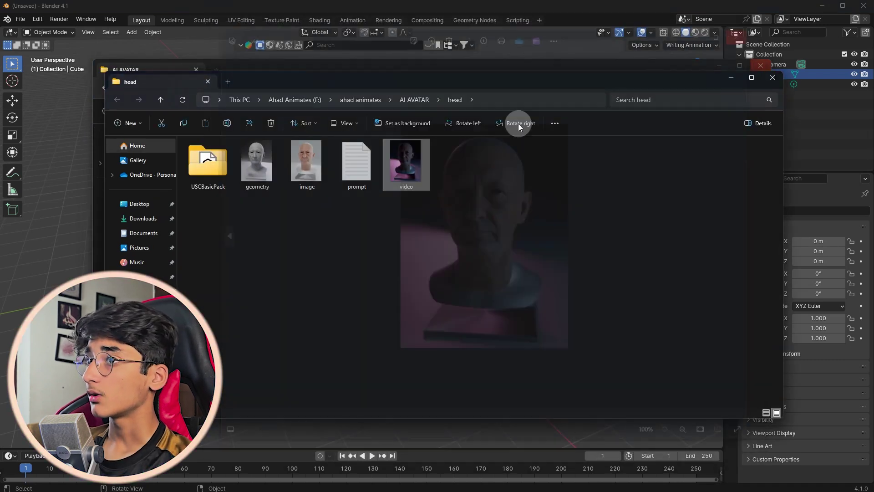
pyautogui.doubleClick(200, 161)
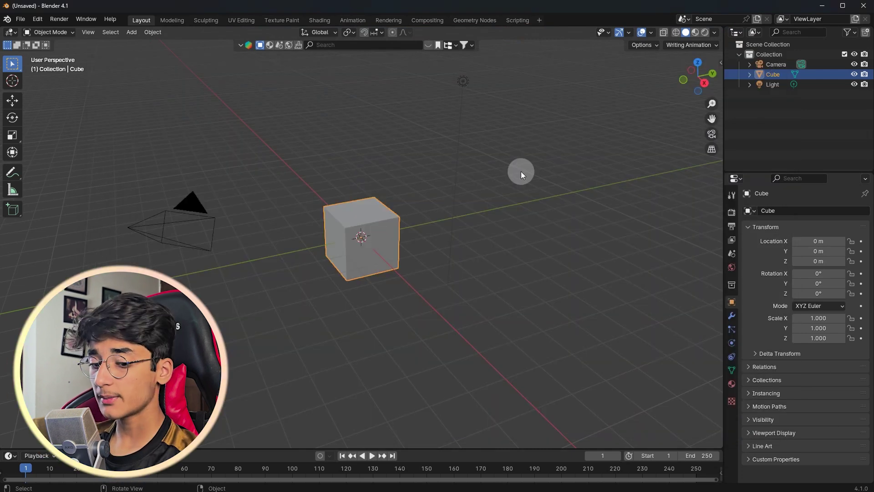
# Step: Delete all the default objects from the Blender scene
pyautogui.press('a')
pyautogui.press('x')
pyautogui.click(545, 165)
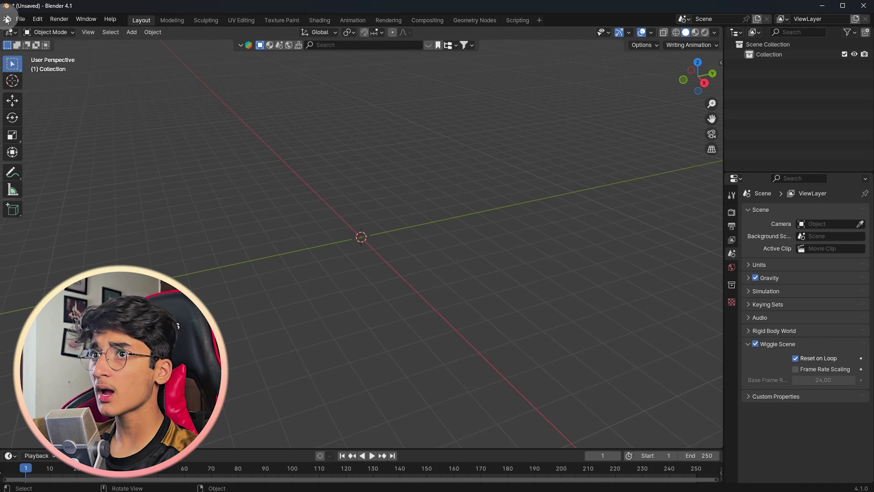
# Step: Import the additional blendshapes FBX file from the AI AVATAR head folder's USCBasicPack subfolder into the scene
pyautogui.click(20, 20)
pyautogui.moveTo(50, 159)
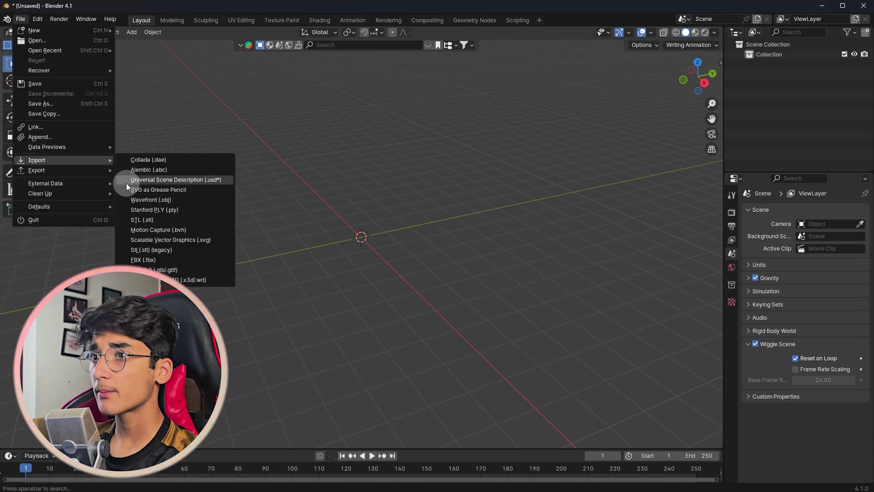
pyautogui.click(168, 258)
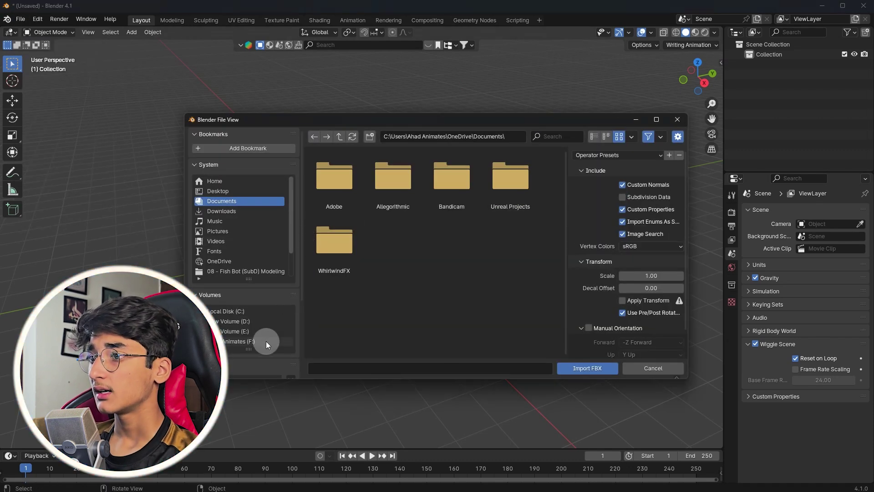
pyautogui.scroll(-3, 239, 282)
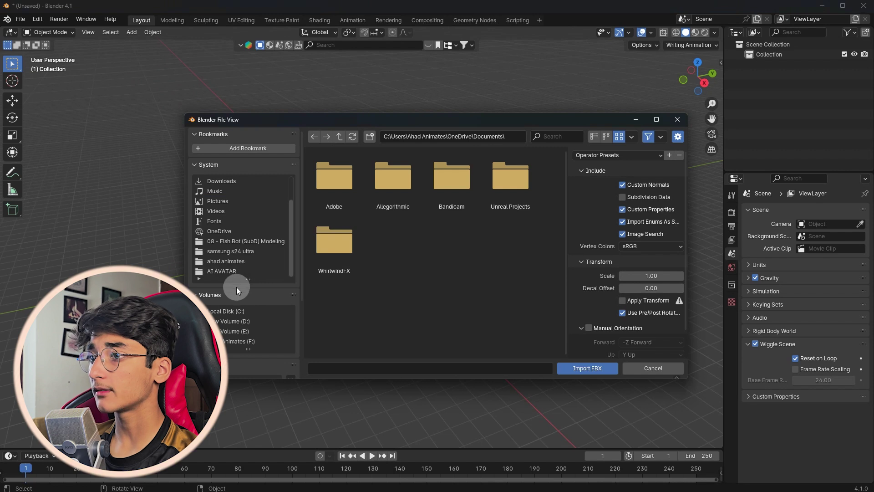
pyautogui.click(225, 271)
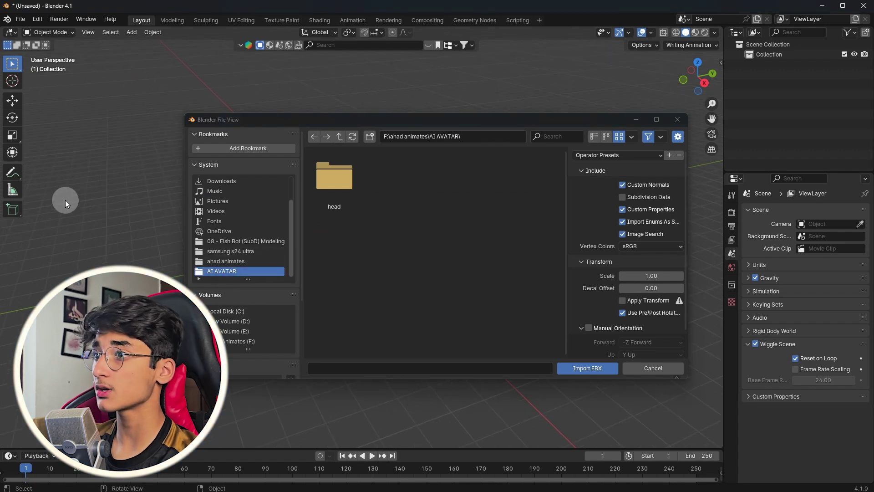
pyautogui.doubleClick(359, 167)
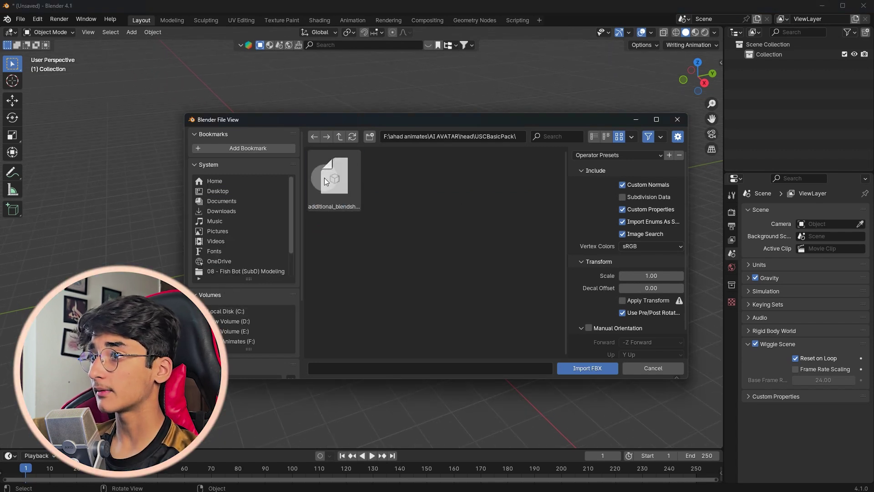
pyautogui.doubleClick(331, 193)
# Step: Scale the imported head down uniformly to 0.2
pyautogui.scroll(-9, 331, 198)
pyautogui.moveTo(331, 198); pyautogui.dragTo(351, 204, button='middle')
pyautogui.scroll(5, 521, 159)
pyautogui.click(352, 204)
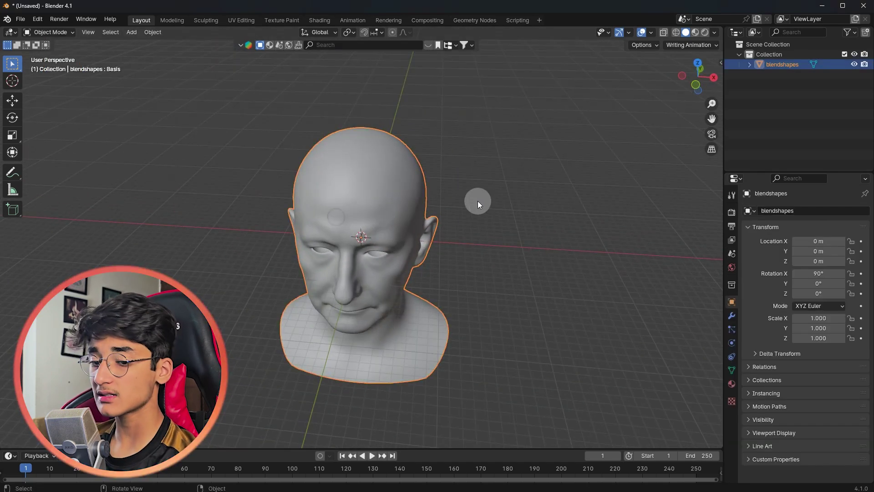
pyautogui.press('s')
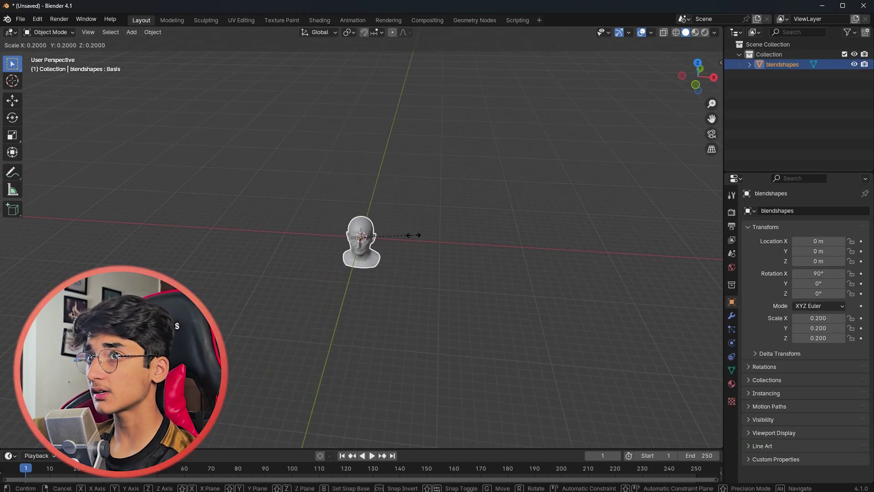
pyautogui.click(404, 237)
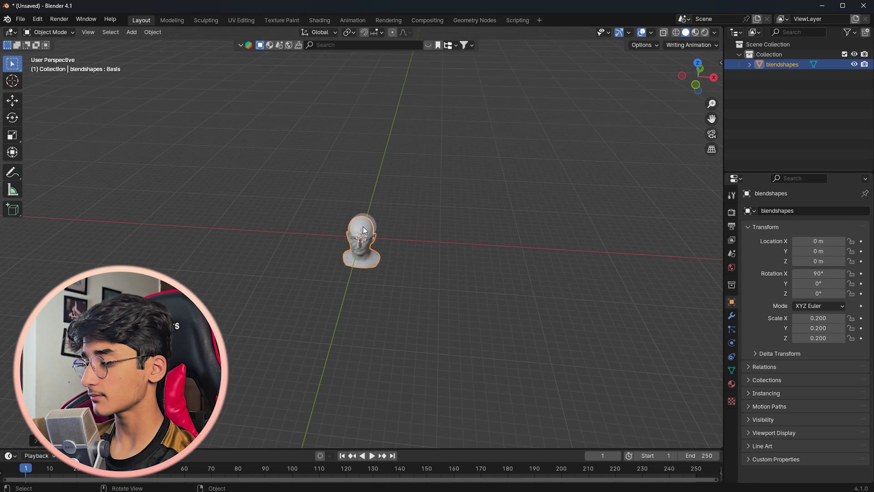
pyautogui.scroll(10, 440, 207)
pyautogui.scroll(-5, 440, 207)
pyautogui.hotkey('ctrl', 's')
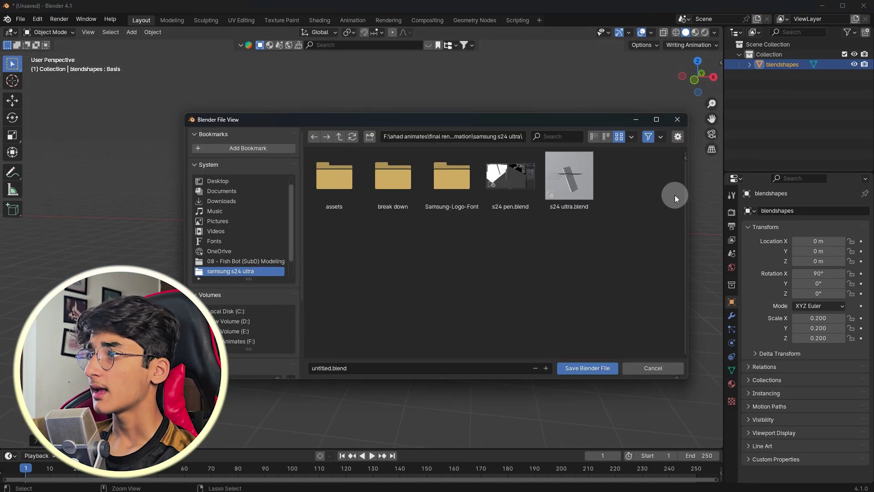
pyautogui.click(632, 365)
pyautogui.scroll(2, 640, 239)
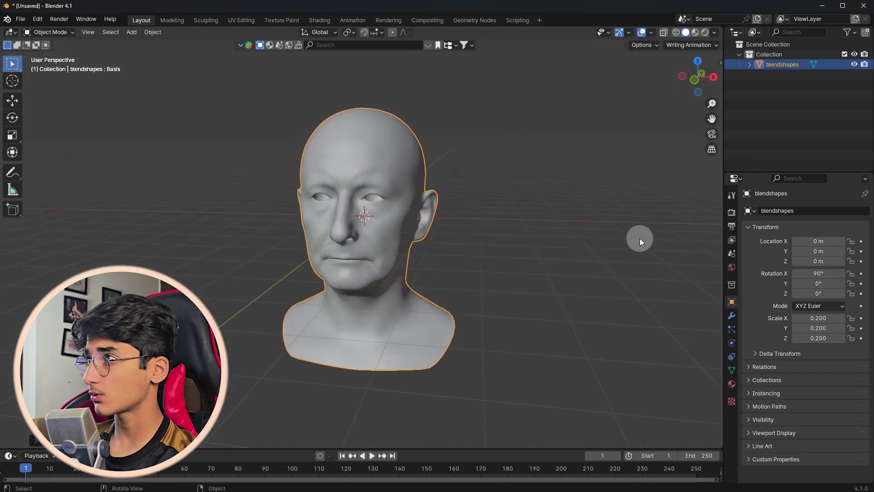
# Step: Display the viewport in Material Preview and switch to the Shading workspace with the head's material nodes in view
pyautogui.click(695, 32)
pyautogui.moveTo(447, 166)
pyautogui.mouseDown(button='middle')
pyautogui.moveTo(560, 182)
pyautogui.moveTo(430, 188)
pyautogui.moveTo(367, 176)
pyautogui.moveTo(379, 155)
pyautogui.moveTo(416, 147)
pyautogui.moveTo(480, 171)
pyautogui.moveTo(407, 198)
pyautogui.moveTo(531, 193)
pyautogui.moveTo(312, 166)
pyautogui.moveTo(433, 146)
pyautogui.moveTo(425, 162)
pyautogui.moveTo(454, 187)
pyautogui.moveTo(417, 185)
pyautogui.moveTo(351, 125)
pyautogui.mouseUp(button='middle')
pyautogui.click(310, 20)
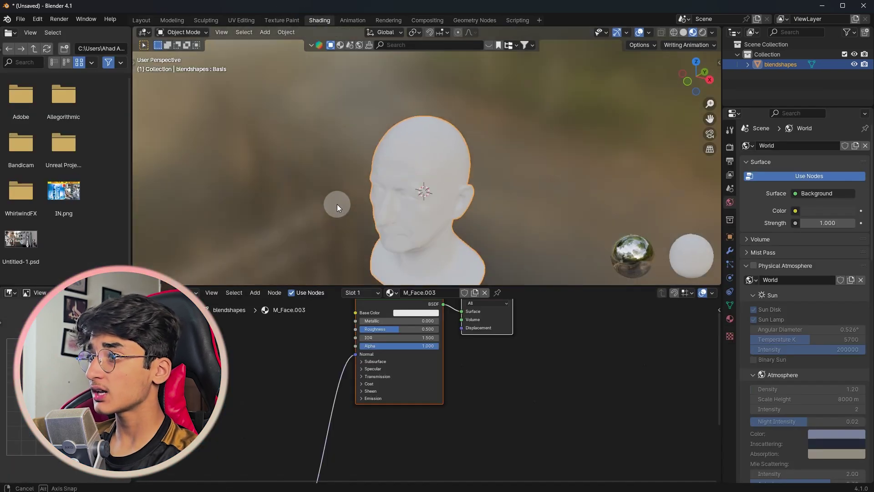
pyautogui.scroll(-2, 390, 357)
pyautogui.moveTo(390, 357)
pyautogui.mouseDown(button='middle')
pyautogui.moveTo(524, 387)
pyautogui.moveTo(438, 352)
pyautogui.moveTo(473, 414)
pyautogui.mouseUp(button='middle')
pyautogui.scroll(2, 437, 352)
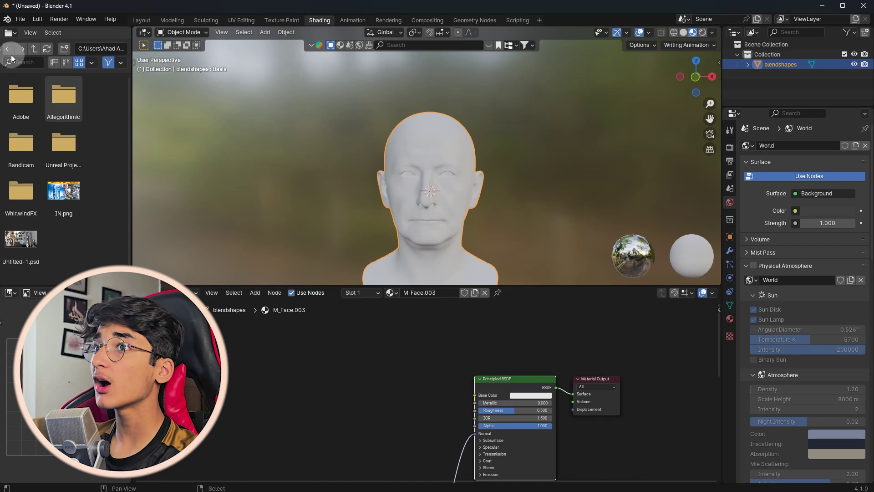
# Step: Search the add-on preferences for "no" and check whether the Node Wrangler add-on is enabled
pyautogui.click(37, 19)
pyautogui.click(63, 145)
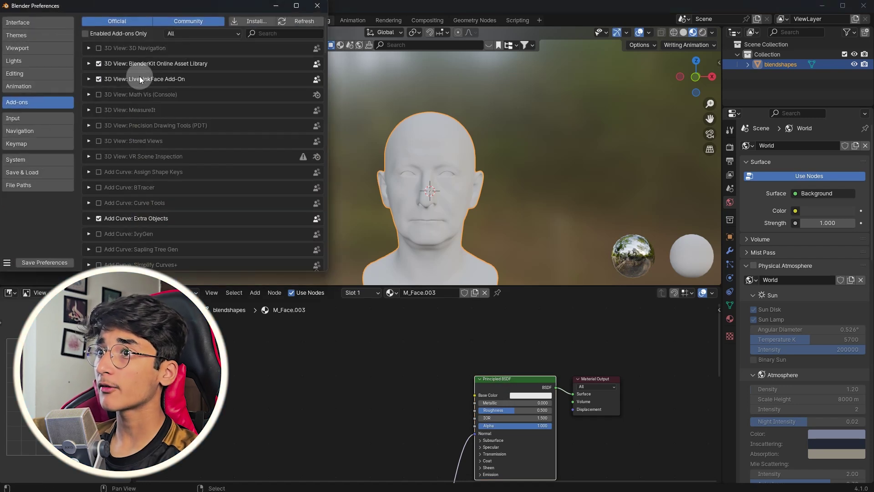
pyautogui.click(263, 33)
pyautogui.write('n')
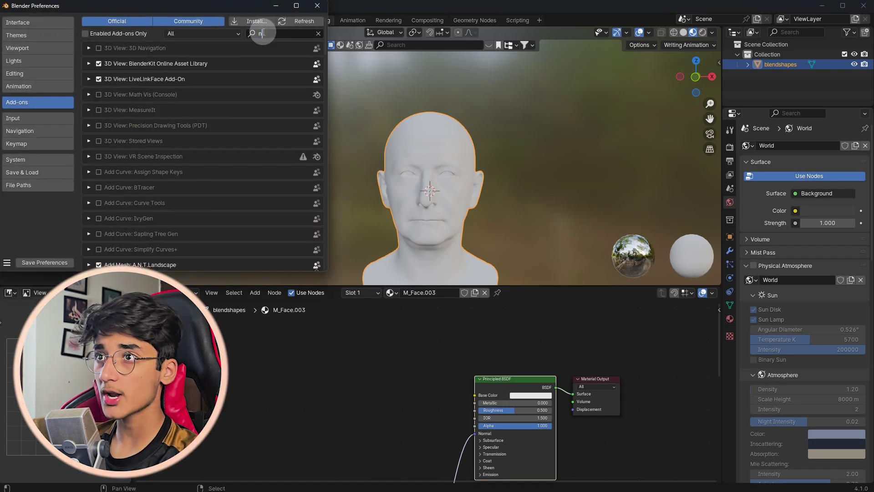
pyautogui.write('o')
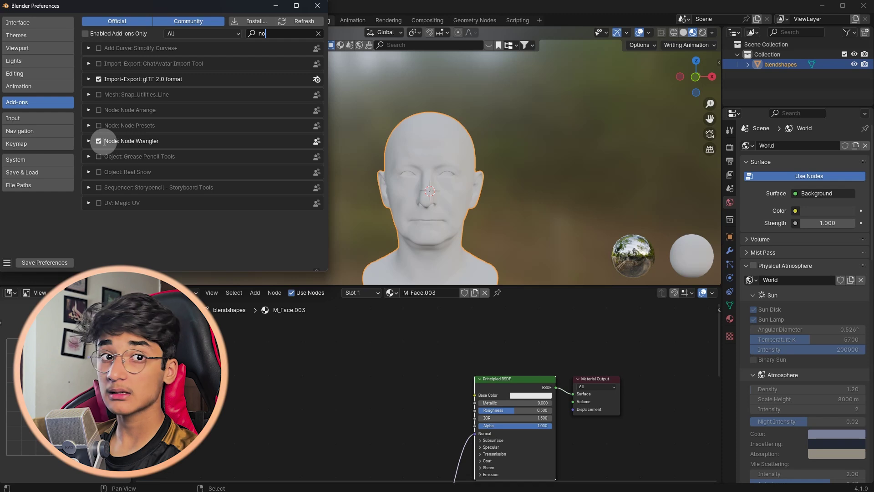
pyautogui.click(320, 6)
# Step: Go through the head's two material slots, M_BackHead.003 and M_Face.003, and make M_Face.003 the active one
pyautogui.scroll(2, 555, 375)
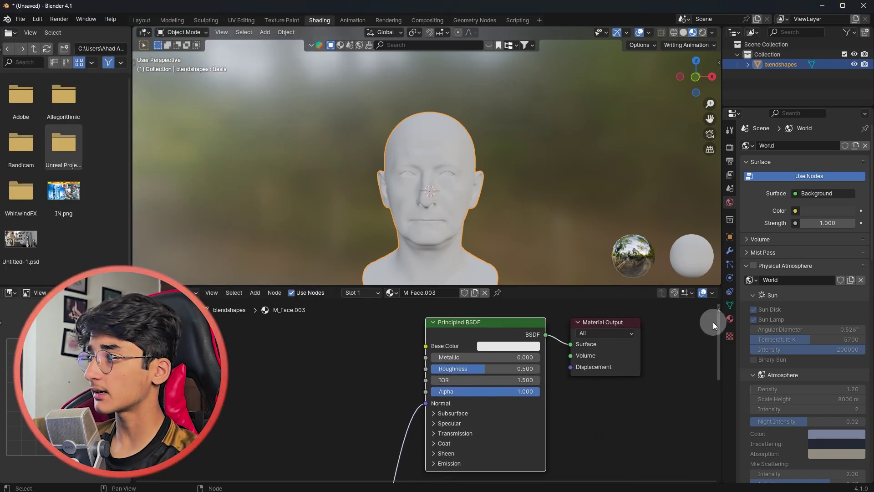
pyautogui.click(729, 318)
pyautogui.click(778, 157)
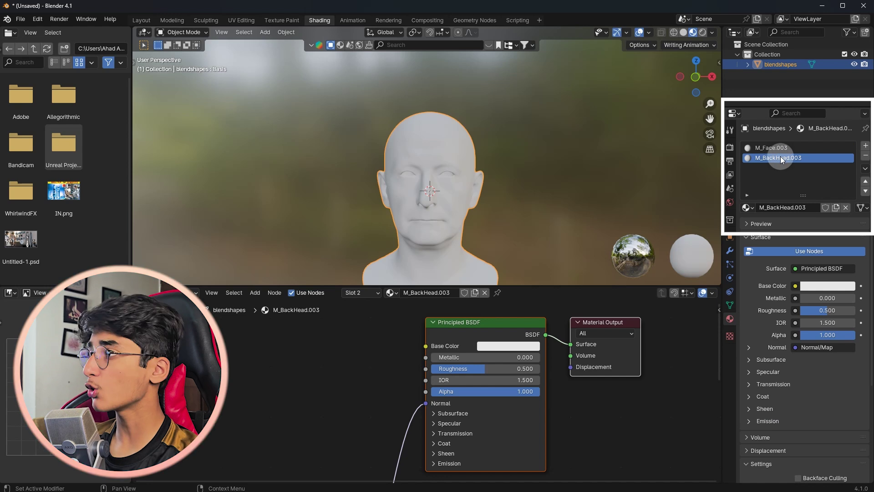
pyautogui.click(774, 149)
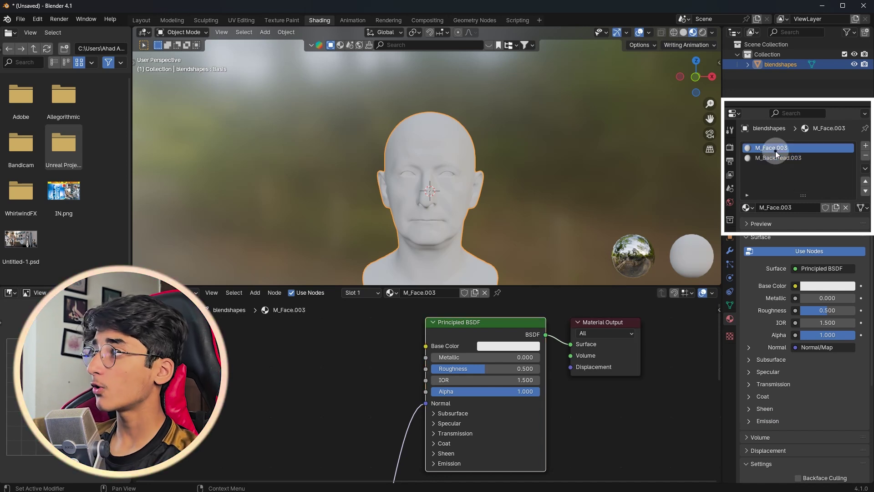
# Step: Add an Image Texture with Mapping and Texture Coordinate nodes to the base color of M_Face.003's Principled BSDF
pyautogui.scroll(1, 476, 308)
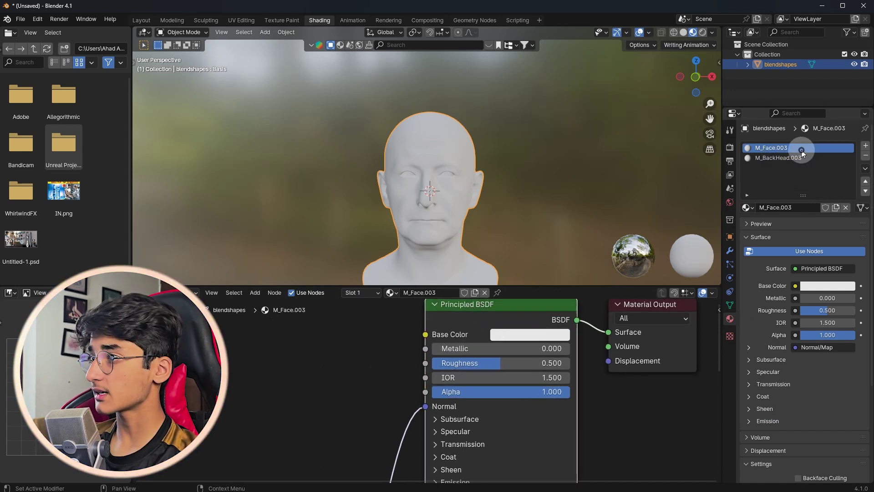
pyautogui.scroll(-1, 449, 318)
pyautogui.moveTo(449, 318); pyautogui.dragTo(490, 339, button='middle')
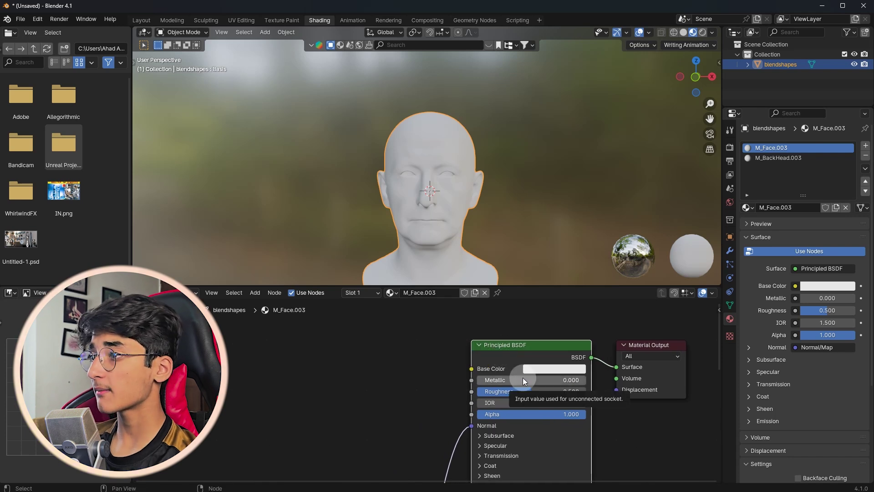
pyautogui.hotkey('ctrl', 't')
pyautogui.scroll(2, 433, 359)
pyautogui.moveTo(484, 365); pyautogui.dragTo(532, 362, button='middle')
pyautogui.scroll(-1, 487, 353)
pyautogui.moveTo(451, 361); pyautogui.dragTo(445, 339)
pyautogui.moveTo(217, 343)
pyautogui.mouseDown()
pyautogui.moveTo(199, 341)
pyautogui.moveTo(218, 345)
pyautogui.mouseUp()
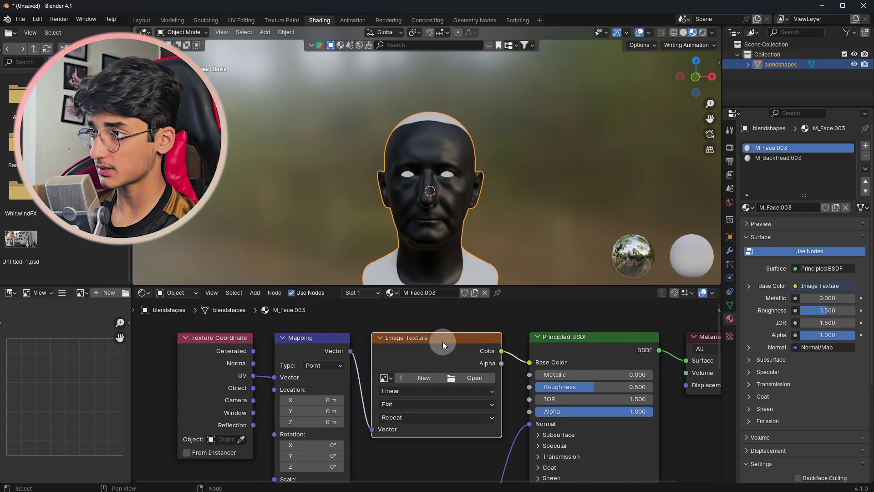
pyautogui.scroll(-1, 442, 342)
# Step: Load texture_diffuse.png from the head's USCBasicPack folder into the face material's Image Texture node
pyautogui.click(460, 380)
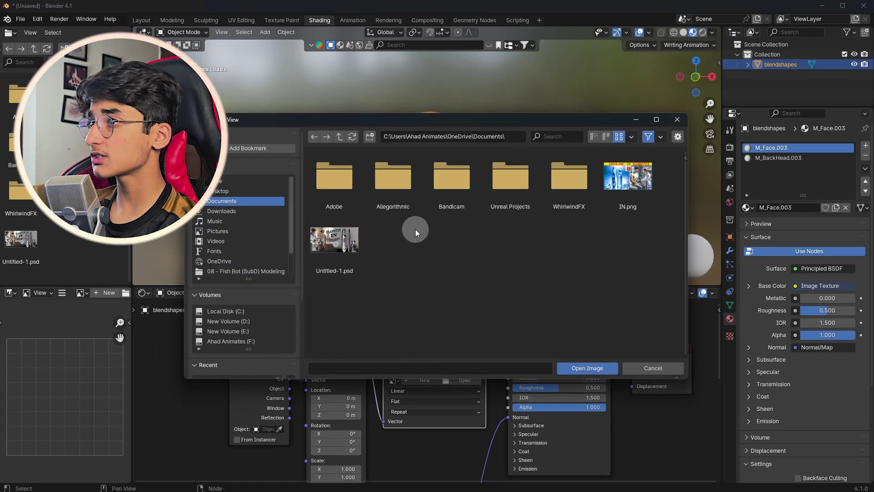
pyautogui.click(234, 342)
pyautogui.scroll(-3, 231, 244)
pyautogui.scroll(-2, 227, 303)
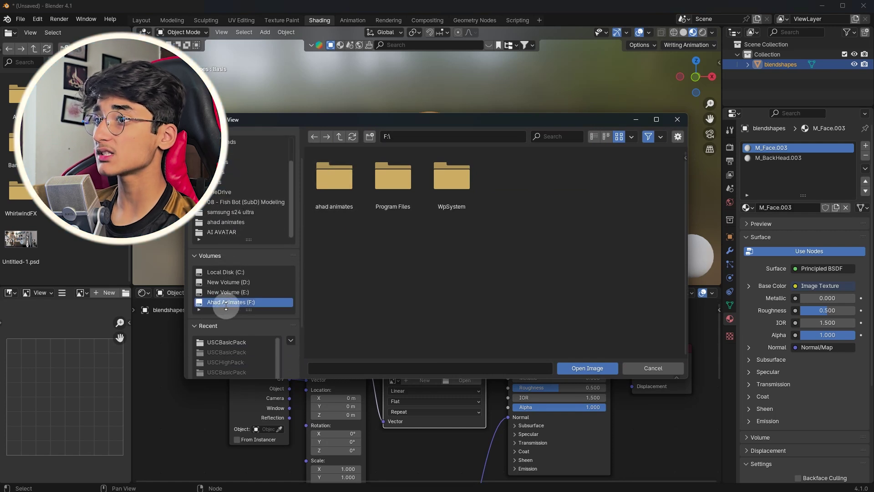
pyautogui.click(226, 233)
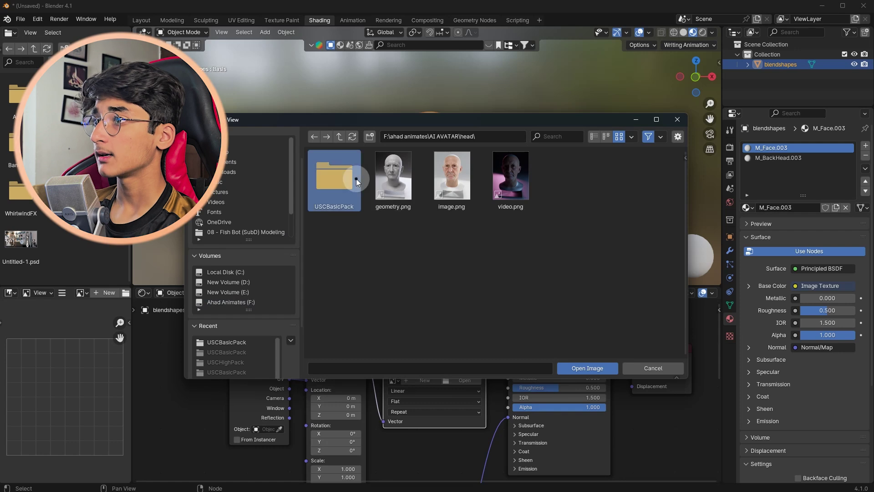
pyautogui.doubleClick(356, 178)
pyautogui.doubleClick(331, 181)
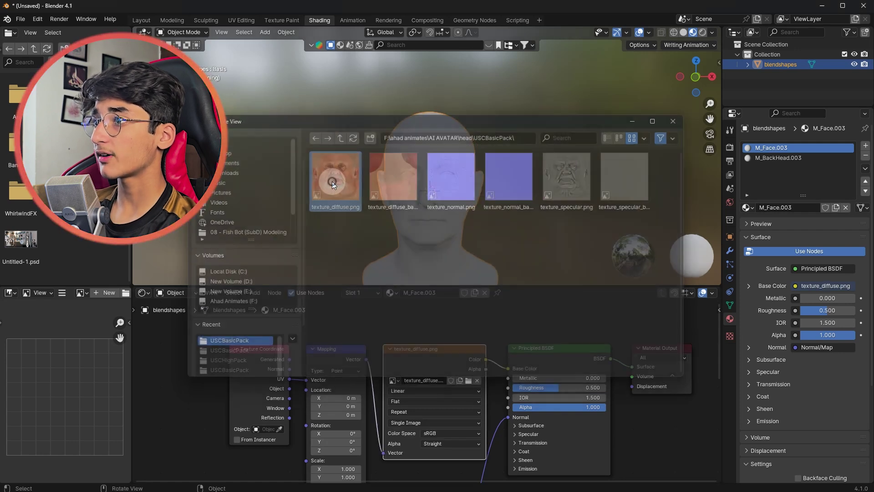
# Step: Add an Image Texture with Mapping and Texture Coordinate nodes to the Principled BSDF of the M_BackHead.003 material
pyautogui.moveTo(468, 163); pyautogui.dragTo(423, 176, button='middle')
pyautogui.click(765, 158)
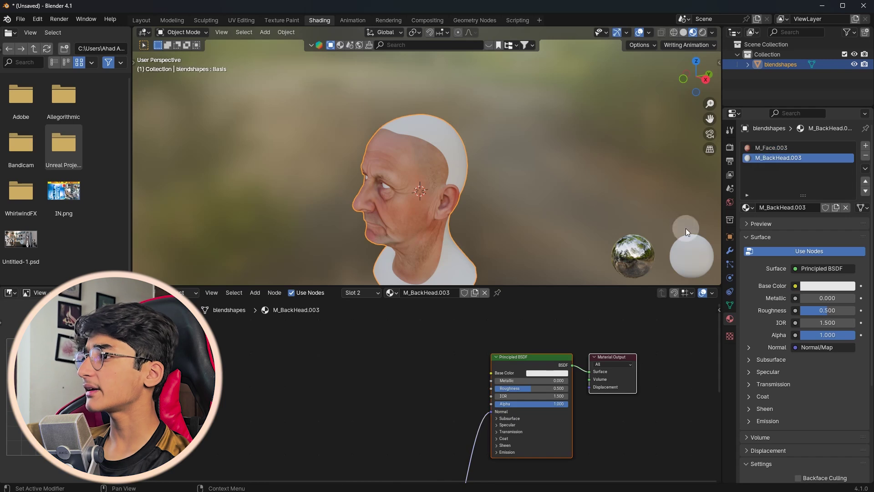
pyautogui.scroll(-1, 519, 357)
pyautogui.hotkey('ctrl', 't')
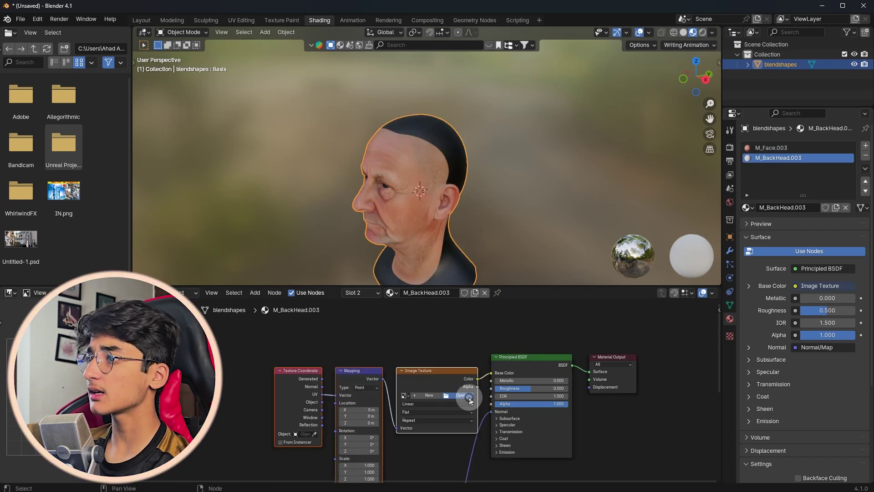
# Step: Load texture_diffuse_backhead.png from the USCBasicPack folder into the back-head material's Image Texture node
pyautogui.click(459, 395)
pyautogui.scroll(-3, 233, 251)
pyautogui.click(235, 271)
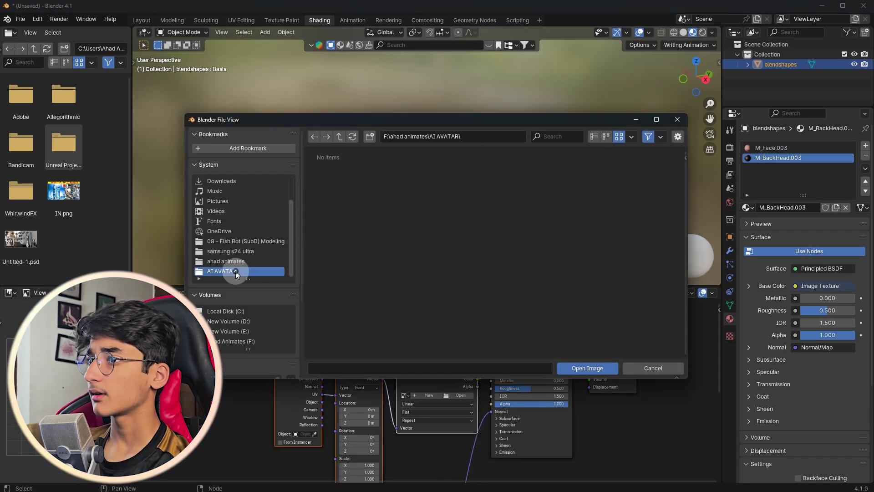
pyautogui.click(343, 184)
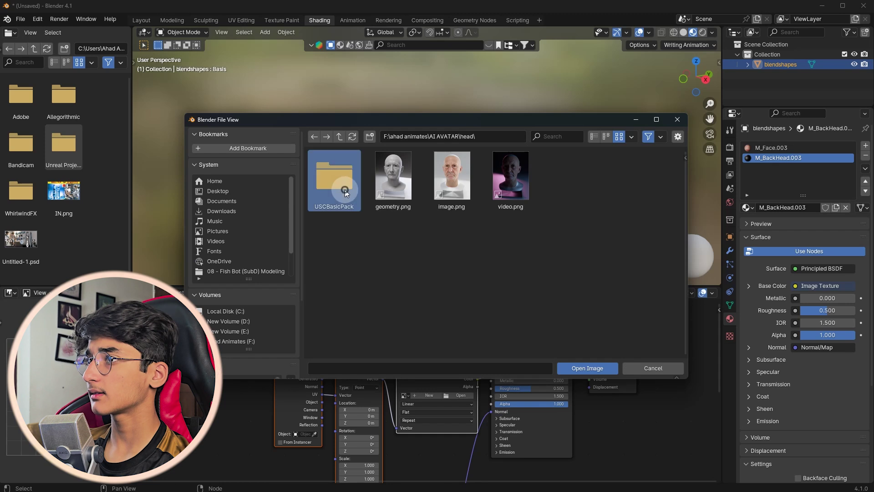
pyautogui.doubleClick(354, 189)
pyautogui.doubleClick(378, 188)
# Step: Deselect the head and examine its skin textures all around, including close-ups of the ear, eye and eyebrow
pyautogui.moveTo(325, 185); pyautogui.dragTo(501, 161, button='middle')
pyautogui.scroll(2, 501, 161)
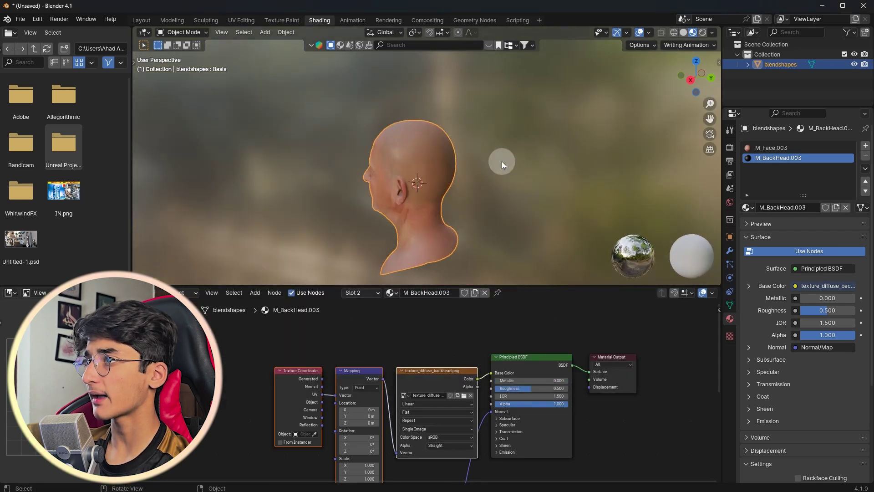
pyautogui.click(503, 162)
pyautogui.scroll(4, 351, 167)
pyautogui.moveTo(350, 168); pyautogui.dragTo(523, 155, button='middle')
pyautogui.scroll(-4, 446, 154)
pyautogui.scroll(-2, 446, 155)
pyautogui.moveTo(446, 155); pyautogui.dragTo(402, 149, button='middle')
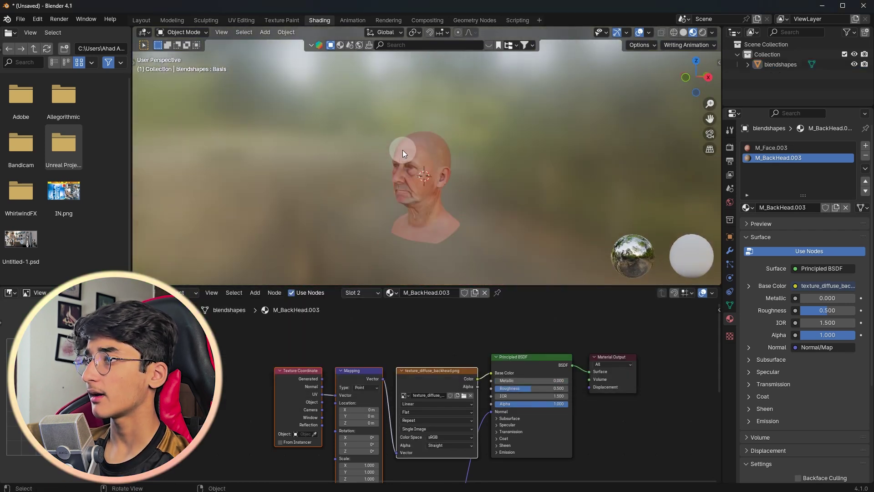
pyautogui.scroll(2, 403, 149)
pyautogui.keyDown('shift'); pyautogui.moveTo(430, 177); pyautogui.dragTo(595, 140, button='middle'); pyautogui.keyUp('shift')
pyautogui.scroll(3, 399, 157)
pyautogui.keyDown('shift'); pyautogui.moveTo(400, 157); pyautogui.dragTo(469, 203, button='middle'); pyautogui.keyUp('shift')
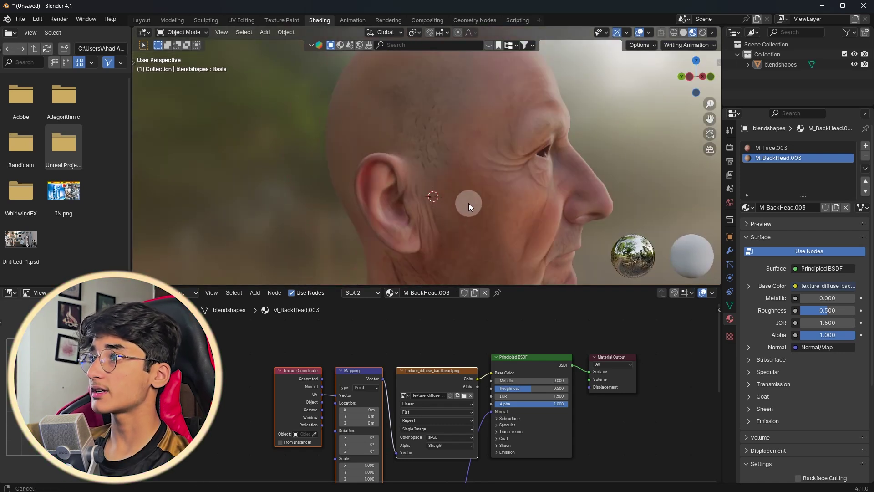
pyautogui.scroll(2, 500, 93)
pyautogui.moveTo(500, 93); pyautogui.dragTo(390, 114, button='middle')
pyautogui.scroll(2, 564, 232)
pyautogui.scroll(2, 564, 232)
pyautogui.keyDown('shift'); pyautogui.moveTo(533, 165); pyautogui.dragTo(526, 188, button='middle'); pyautogui.keyUp('shift')
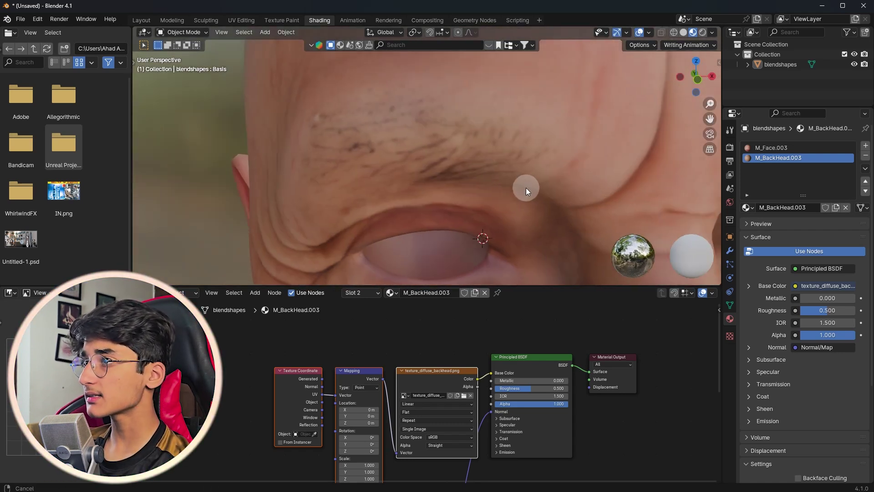
pyautogui.moveTo(428, 171); pyautogui.dragTo(466, 139, button='middle')
pyautogui.scroll(-4, 420, 110)
# Step: Select the textured head again in the 3D view
pyautogui.rightClick(464, 113)
pyautogui.click(463, 112)
pyautogui.click(407, 146)
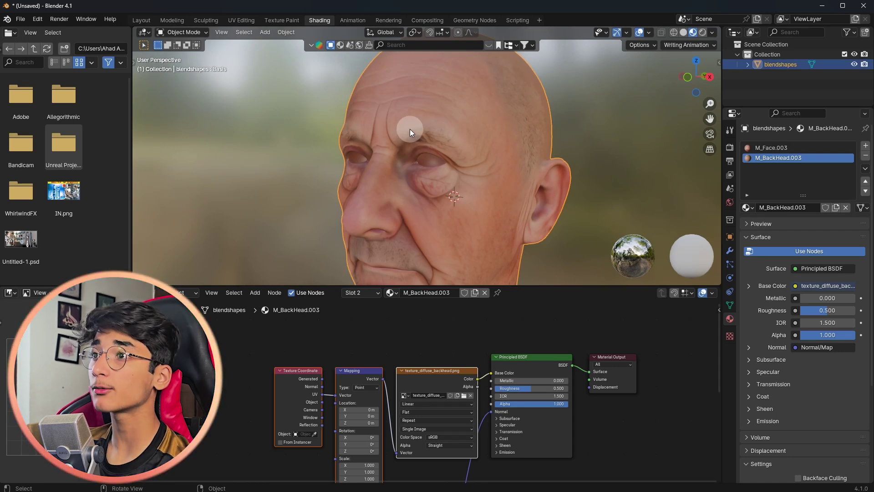
pyautogui.scroll(-8, 409, 130)
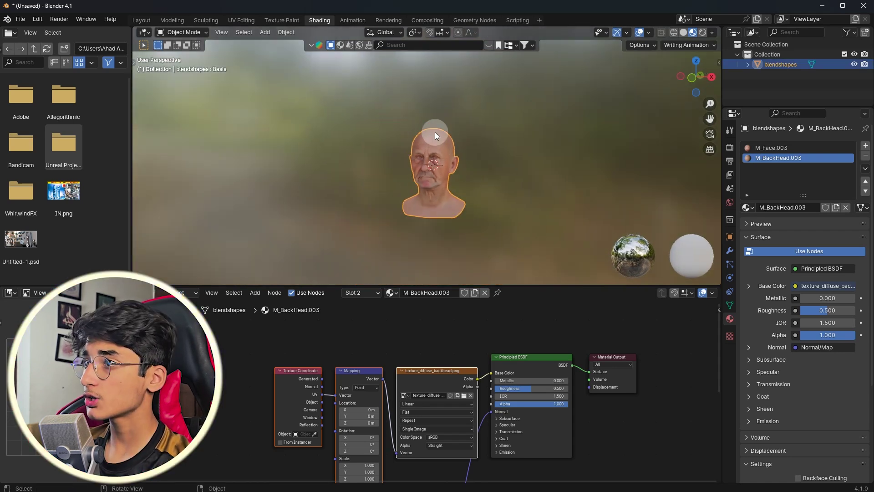
# Step: Move the Texture Coordinate, Mapping and Image Texture nodes above the level of the Principled BSDF in the back-head material
pyautogui.scroll(5, 435, 132)
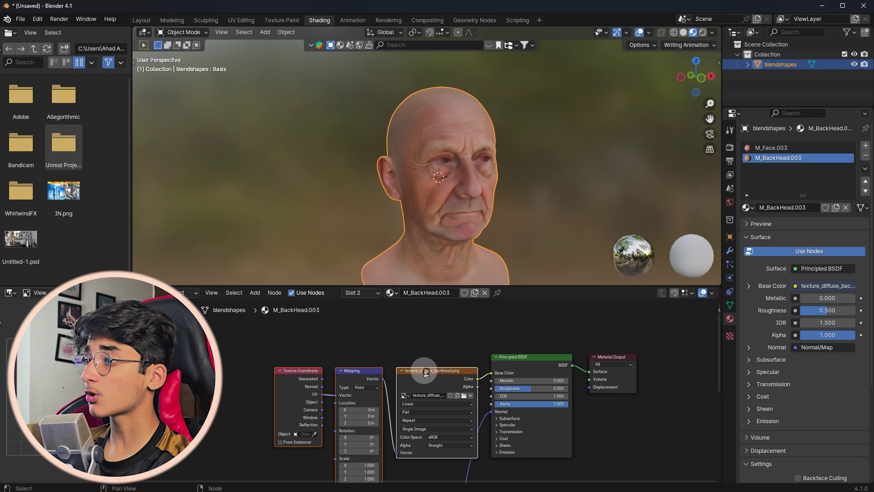
pyautogui.moveTo(425, 372); pyautogui.dragTo(419, 313)
pyautogui.scroll(-1, 466, 409)
pyautogui.moveTo(464, 407); pyautogui.dragTo(479, 334, button='middle')
pyautogui.moveTo(509, 389); pyautogui.dragTo(526, 455, button='middle')
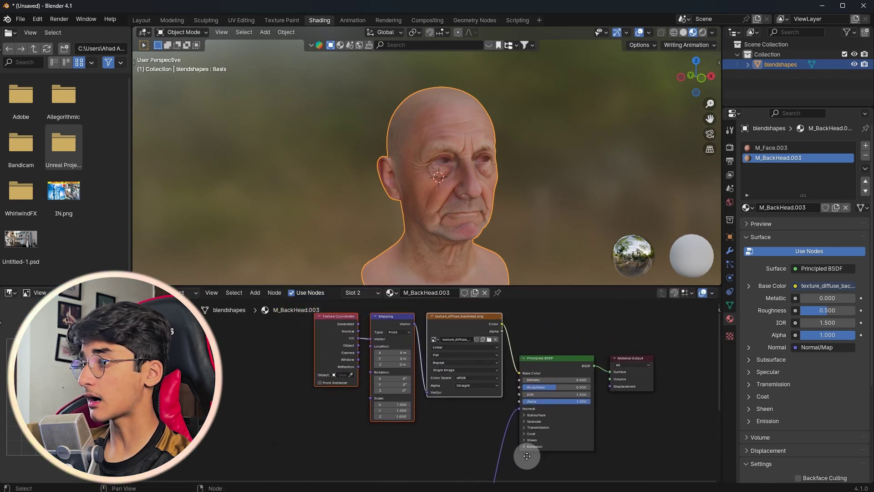
pyautogui.scroll(1, 527, 456)
pyautogui.moveTo(506, 331); pyautogui.dragTo(502, 371, button='middle')
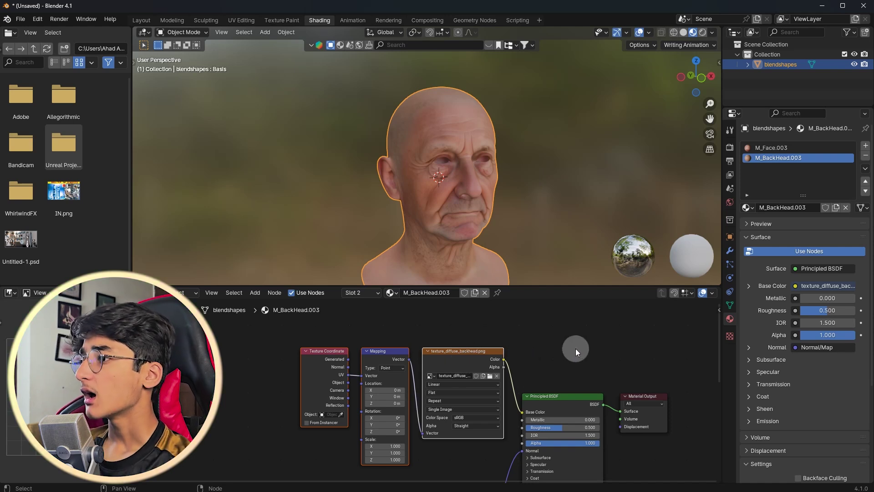
pyautogui.scroll(2, 575, 349)
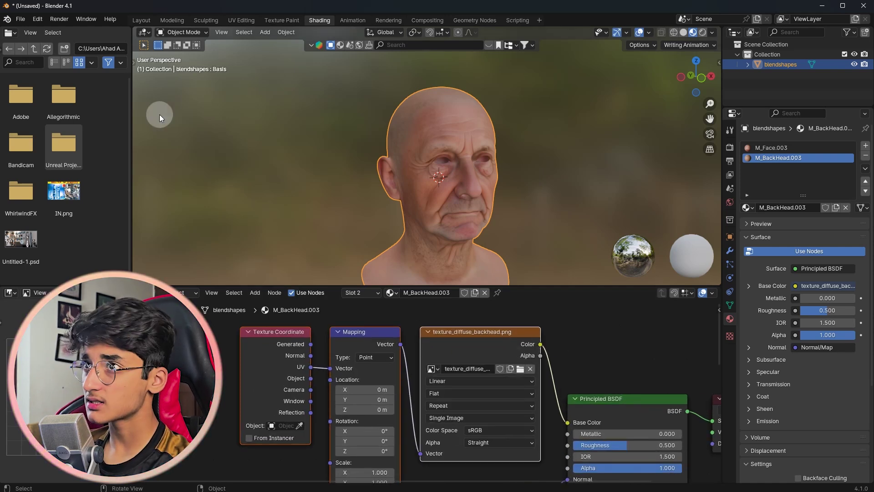
# Step: Switch to the Layout workspace and examine the textured head's face up close
pyautogui.click(140, 20)
pyautogui.moveTo(419, 293)
pyautogui.mouseDown(button='middle')
pyautogui.moveTo(460, 290)
pyautogui.moveTo(373, 244)
pyautogui.moveTo(383, 236)
pyautogui.mouseUp(button='middle')
pyautogui.scroll(4, 374, 245)
pyautogui.scroll(-4, 373, 245)
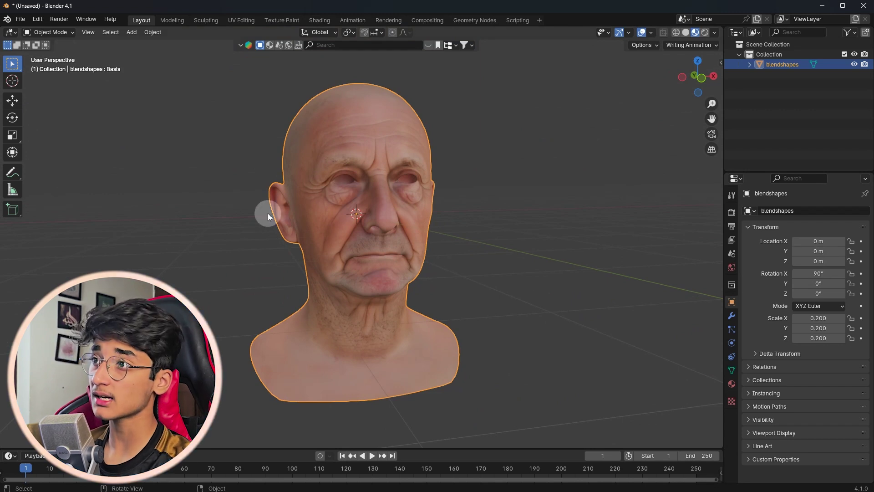
pyautogui.moveTo(320, 190); pyautogui.dragTo(378, 135, button='middle')
pyautogui.scroll(3, 359, 210)
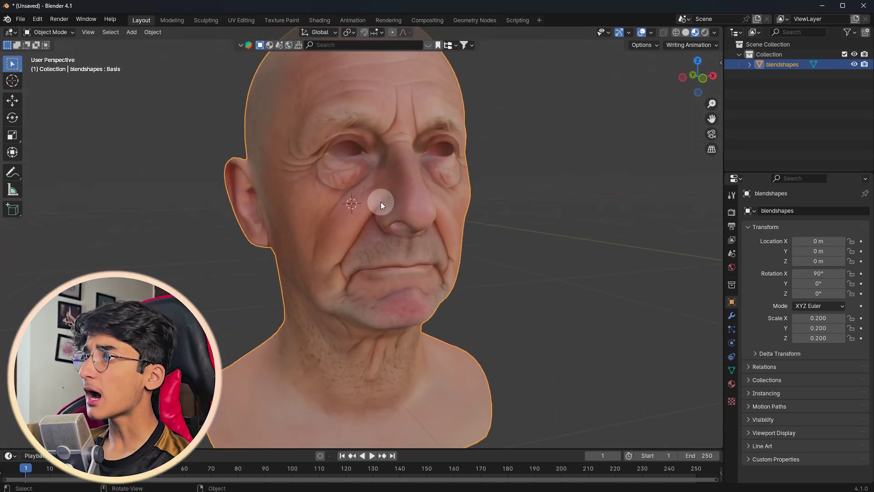
# Step: Display the head in solid shading and examine its untextured shape from the front
pyautogui.click(686, 34)
pyautogui.scroll(-6, 363, 171)
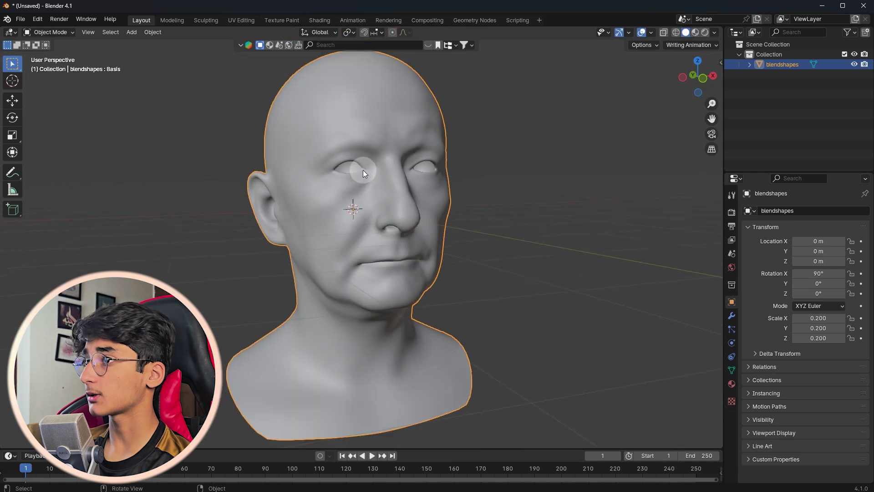
pyautogui.moveTo(363, 171); pyautogui.dragTo(331, 172, button='middle')
pyautogui.scroll(3, 459, 188)
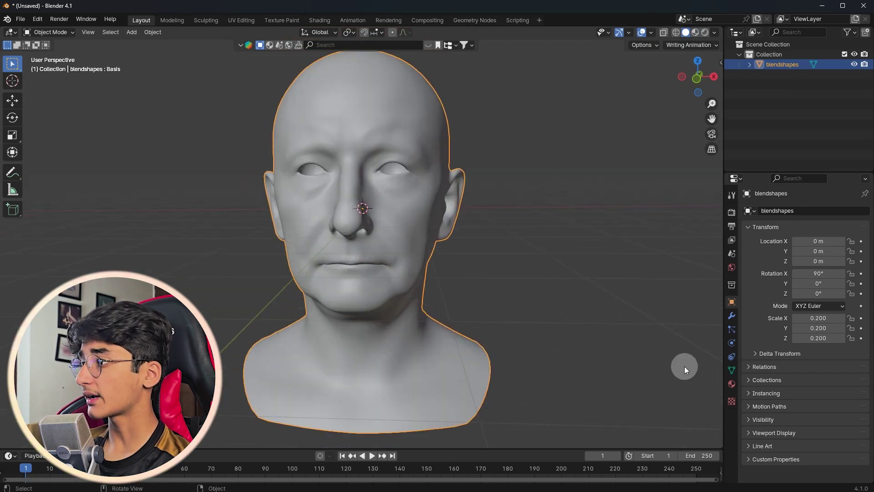
# Step: Open the head's mesh data properties and lengthen the Shape Keys list to show more entries
pyautogui.click(732, 370)
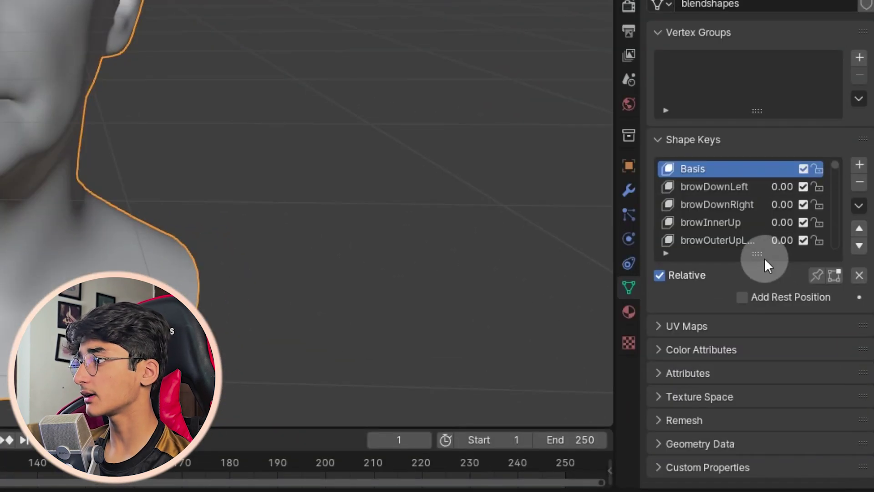
pyautogui.moveTo(756, 254); pyautogui.dragTo(757, 432)
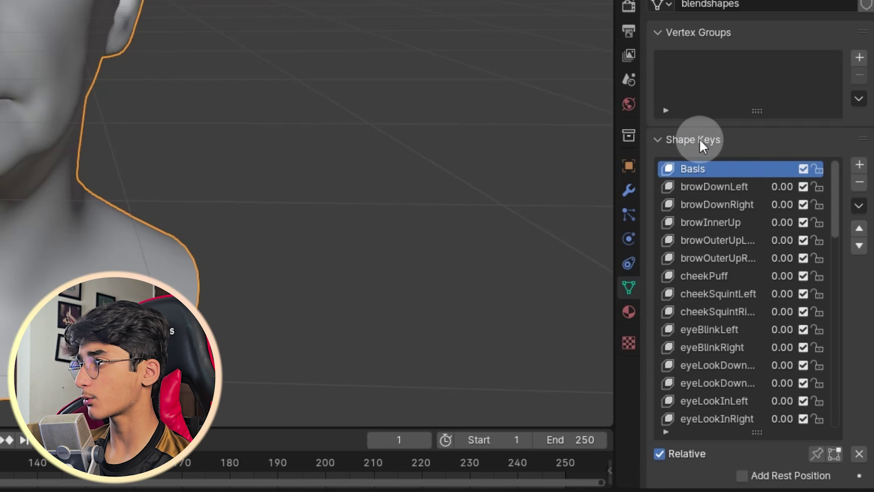
# Step: Look through the head's shape keys for the brows, cheeks, eyes, jaw and mouth
pyautogui.scroll(-5, 692, 213)
pyautogui.scroll(3, 717, 212)
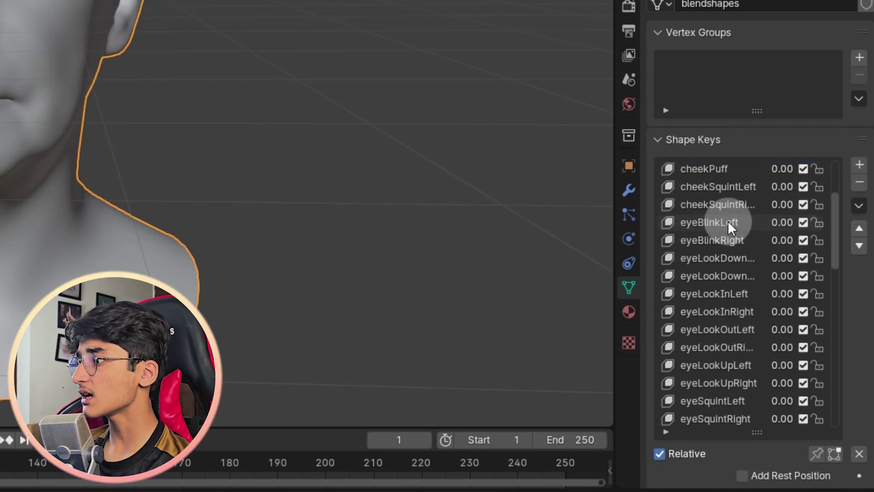
pyautogui.scroll(-10, 728, 219)
pyautogui.scroll(5, 694, 251)
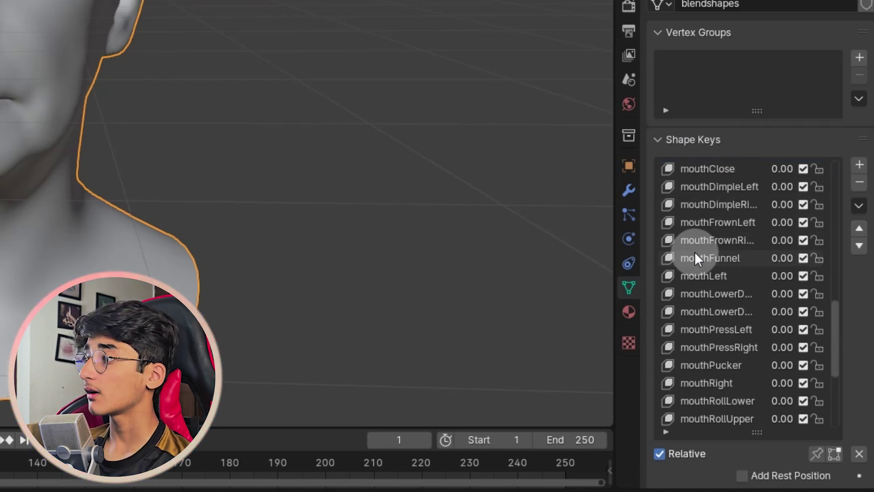
pyautogui.scroll(10, 747, 223)
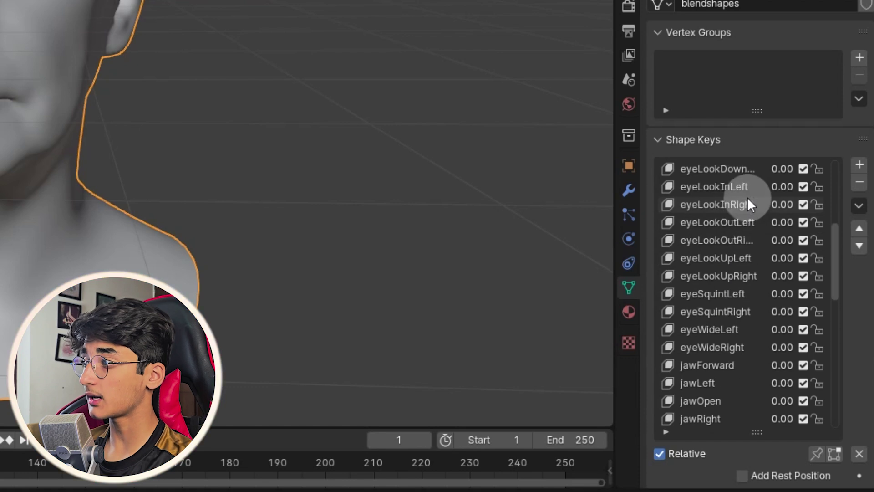
pyautogui.scroll(2, 750, 188)
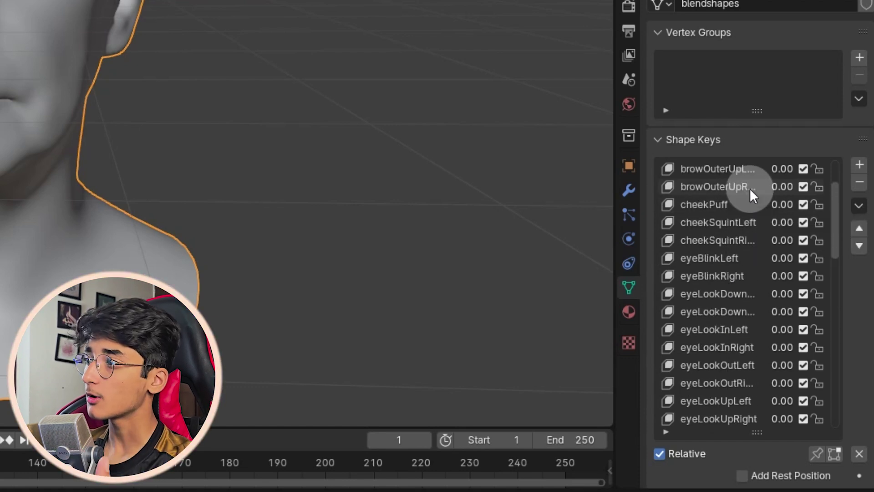
pyautogui.scroll(4, 741, 168)
pyautogui.scroll(-10, 773, 202)
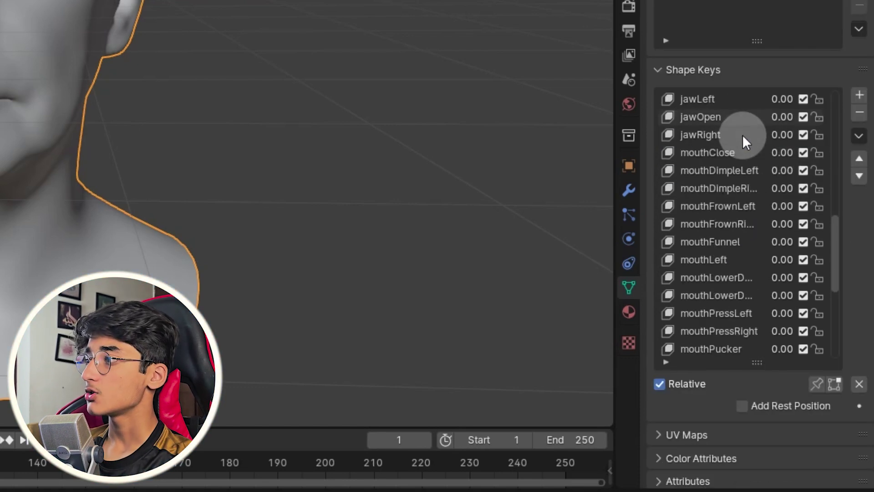
pyautogui.scroll(5, 746, 132)
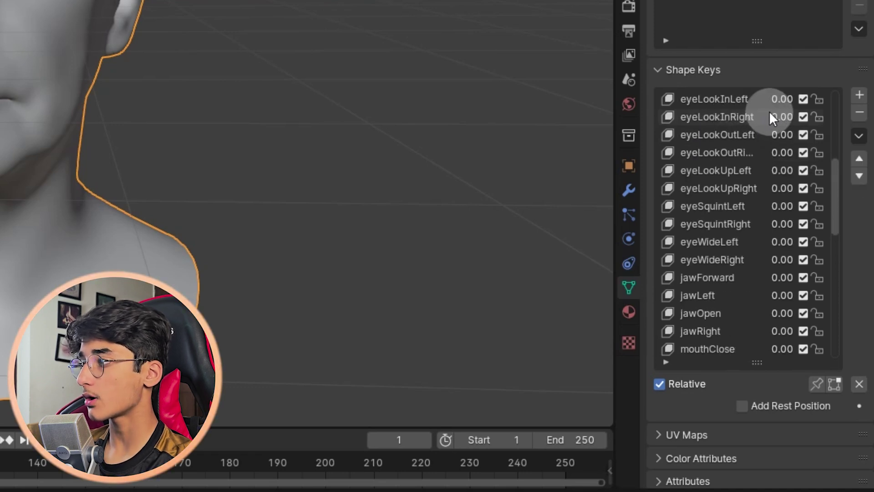
pyautogui.scroll(-2, 772, 121)
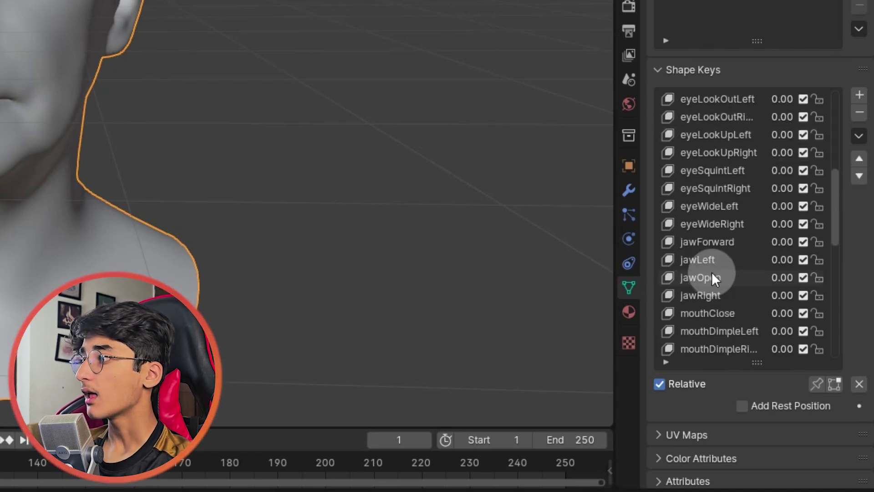
pyautogui.scroll(-2, 714, 277)
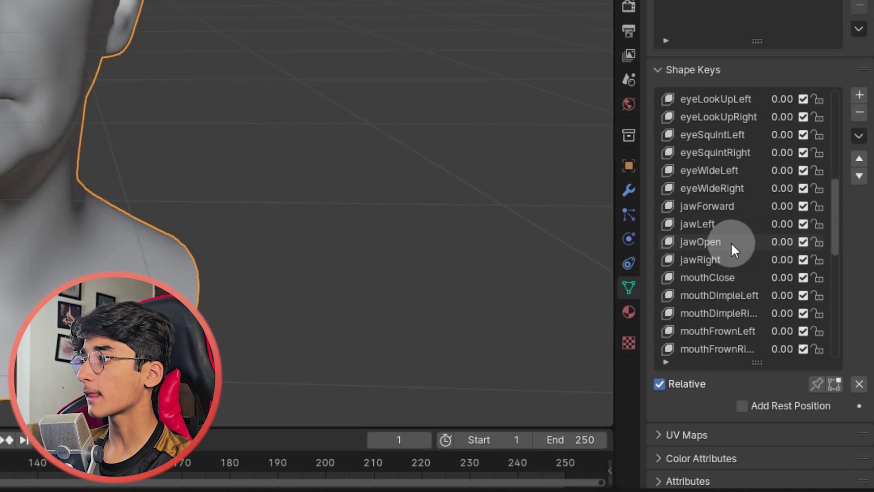
# Step: Try out the jawOpen shape key on the head and return its value to 0
pyautogui.click(718, 238)
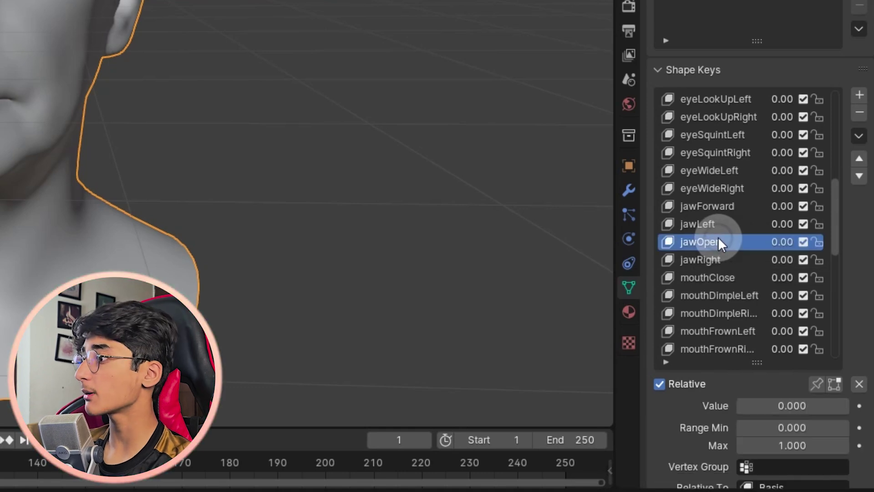
pyautogui.scroll(-4, 717, 378)
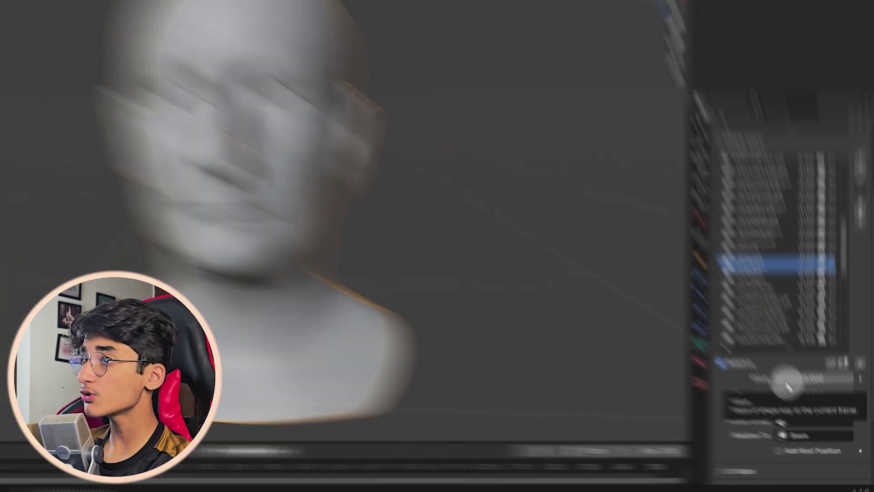
pyautogui.moveTo(786, 382); pyautogui.dragTo(860, 382)
pyautogui.moveTo(525, 264); pyautogui.dragTo(507, 268, button='middle')
pyautogui.moveTo(835, 398); pyautogui.dragTo(771, 399)
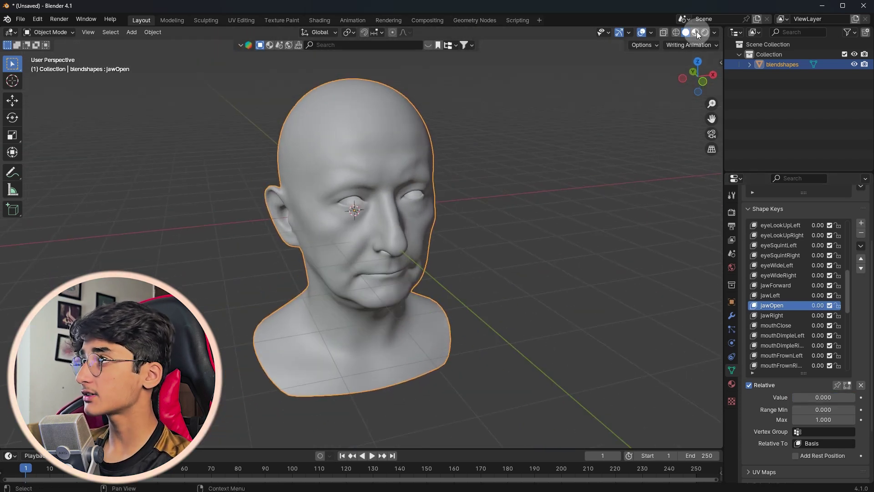
# Step: Display the head in material preview shading and test jawOpen on the textured face, ending at value 0
pyautogui.click(696, 32)
pyautogui.scroll(3, 605, 148)
pyautogui.moveTo(606, 147); pyautogui.dragTo(603, 138, button='middle')
pyautogui.moveTo(817, 396)
pyautogui.mouseDown()
pyautogui.moveTo(868, 397)
pyautogui.moveTo(817, 397)
pyautogui.mouseUp()
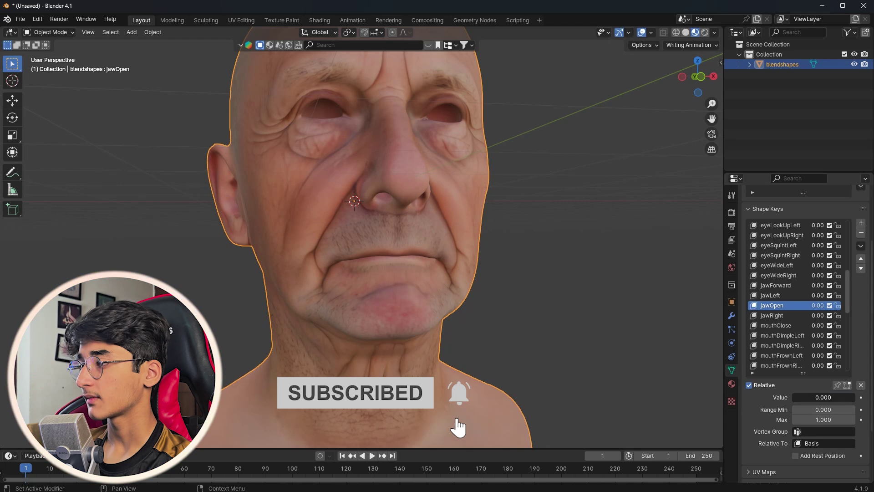
# Step: Test the jawLeft and eyeSquintLeft shape keys on the textured face, returning each value to 0
pyautogui.click(772, 296)
pyautogui.moveTo(804, 402)
pyautogui.mouseDown()
pyautogui.moveTo(871, 397)
pyautogui.moveTo(801, 398)
pyautogui.mouseUp()
pyautogui.click(785, 316)
pyautogui.scroll(3, 785, 300)
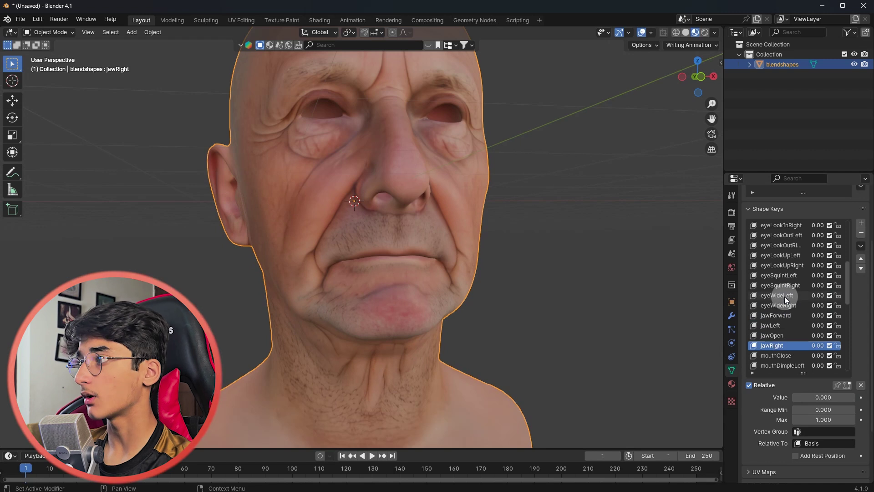
pyautogui.scroll(1, 786, 300)
pyautogui.click(787, 284)
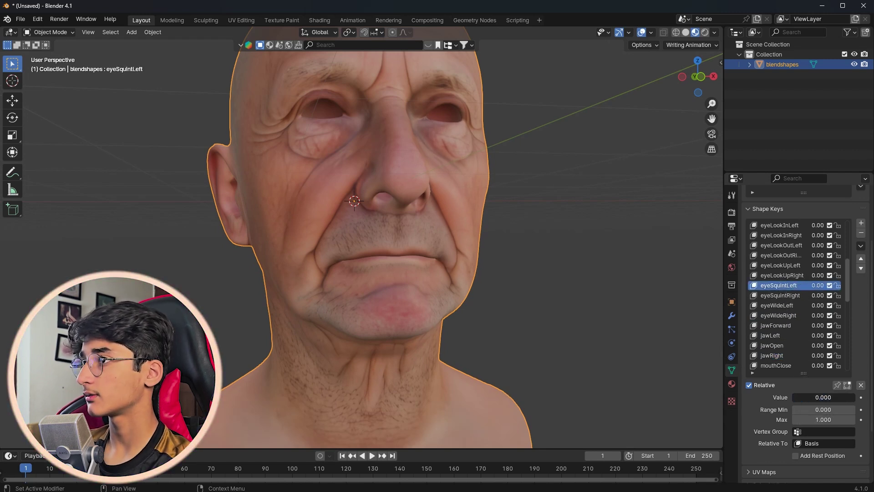
pyautogui.moveTo(841, 397); pyautogui.dragTo(792, 397)
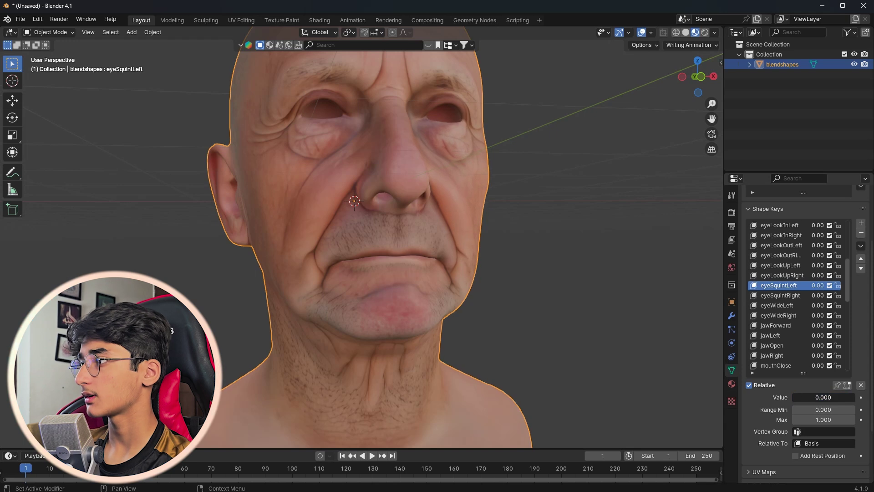
# Step: Test the browOuterUpLeft shape key while viewing the whole head, and return its value to 0
pyautogui.scroll(5, 767, 296)
pyautogui.scroll(5, 774, 258)
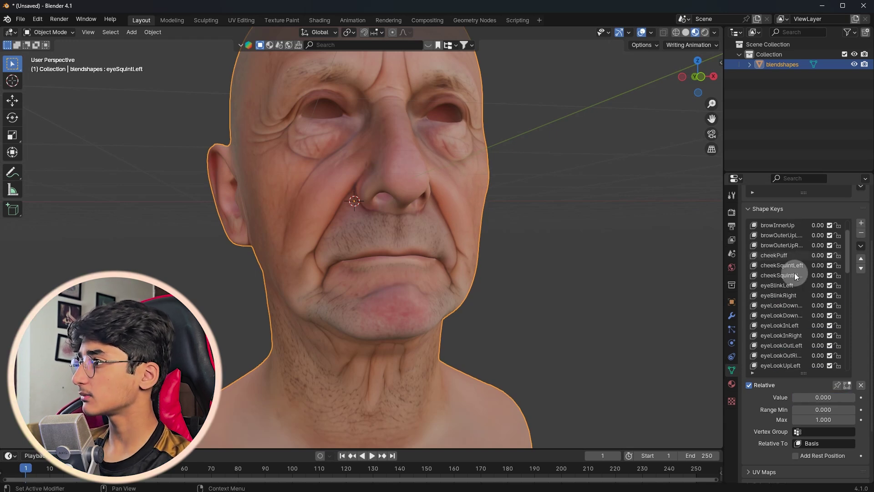
pyautogui.click(796, 237)
pyautogui.moveTo(803, 397); pyautogui.dragTo(858, 397)
pyautogui.moveTo(491, 211)
pyautogui.mouseDown(button='middle')
pyautogui.moveTo(444, 232)
pyautogui.moveTo(494, 228)
pyautogui.mouseUp(button='middle')
pyautogui.scroll(-3, 494, 228)
pyautogui.moveTo(815, 402); pyautogui.dragTo(791, 397)
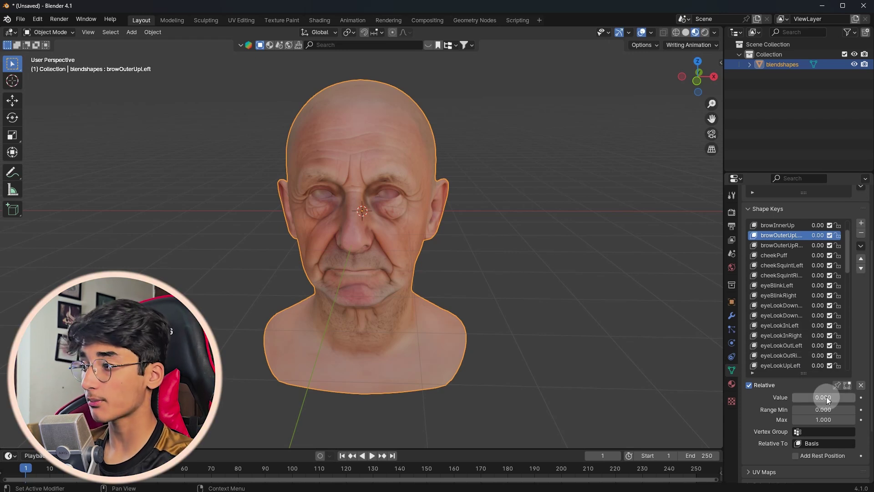
pyautogui.moveTo(807, 395)
pyautogui.mouseDown()
pyautogui.moveTo(825, 395)
pyautogui.moveTo(807, 395)
pyautogui.mouseUp()
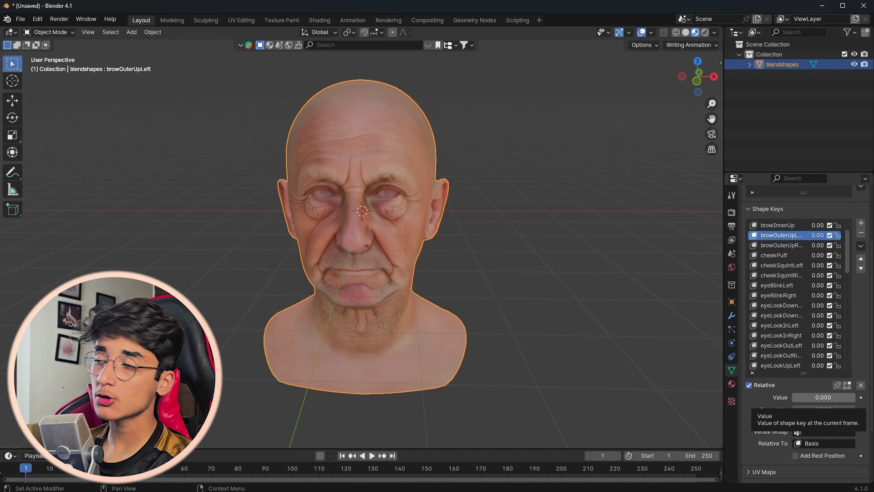
# Step: Set the jawOpen and jawLeft shape keys to 1.000 to open the mouth and shift the jaw sideways
pyautogui.scroll(-5, 767, 306)
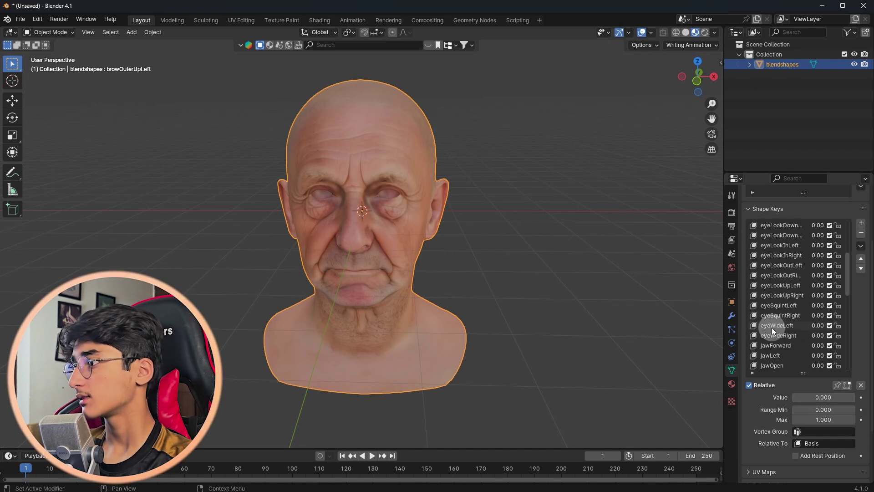
pyautogui.click(780, 353)
pyautogui.moveTo(799, 397); pyautogui.dragTo(854, 397)
pyautogui.click(788, 346)
# Step: Set the eyeLookDownLeft shape key to 1.000
pyautogui.scroll(5, 785, 301)
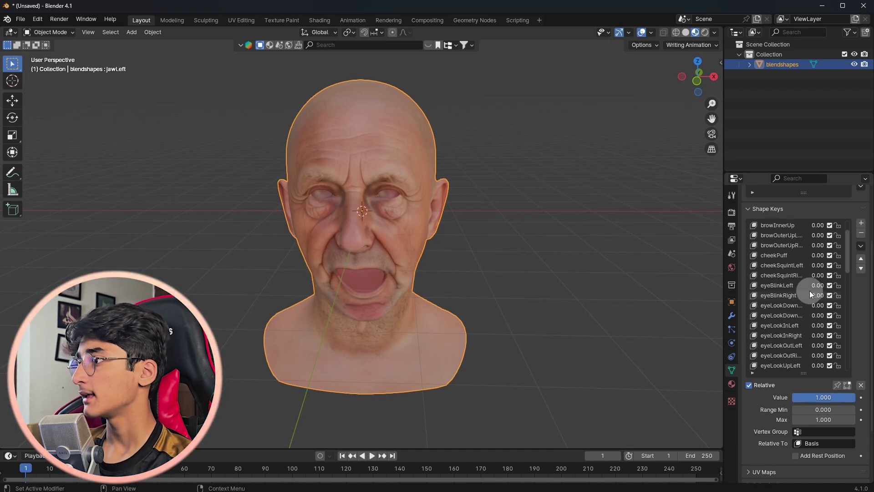
pyautogui.click(790, 306)
pyautogui.moveTo(797, 398)
pyautogui.mouseDown()
pyautogui.moveTo(819, 397)
pyautogui.moveTo(801, 397)
pyautogui.mouseUp()
pyautogui.click(796, 314)
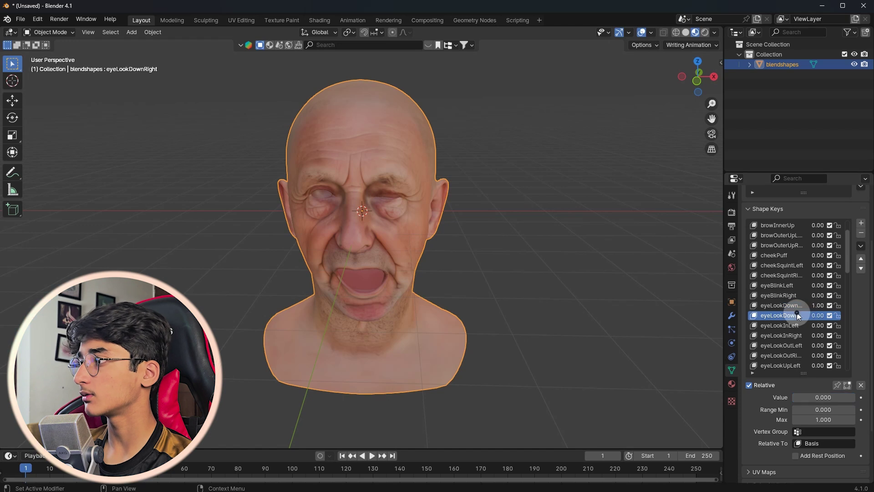
pyautogui.click(788, 293)
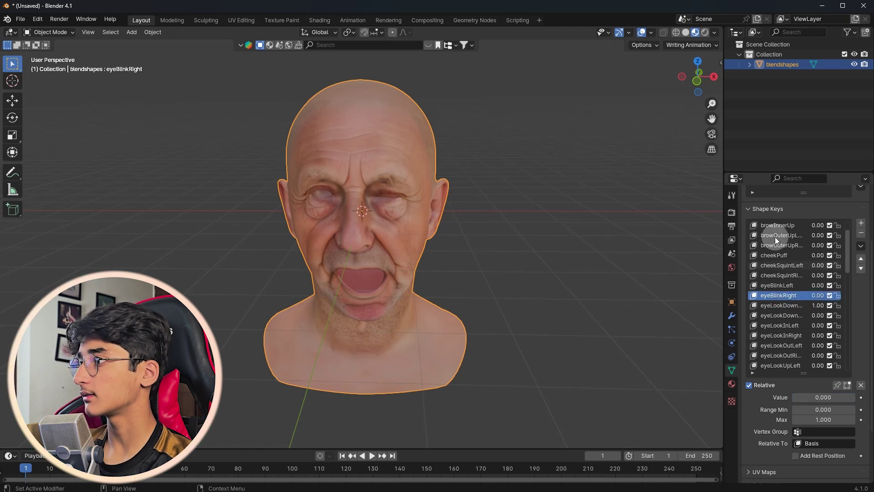
# Step: Set the browDownRight shape key to 1.000 and raise the value of browOuterUpLeft
pyautogui.scroll(3, 791, 249)
pyautogui.click(794, 245)
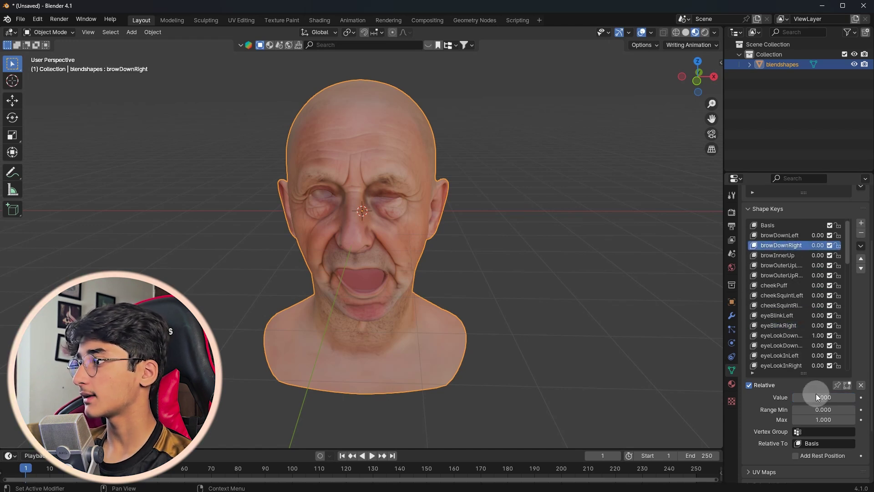
pyautogui.moveTo(824, 397); pyautogui.dragTo(854, 397)
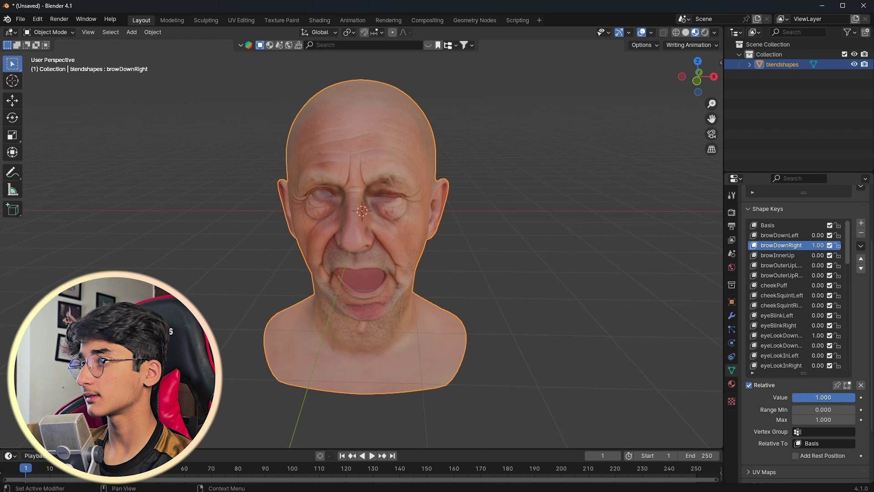
pyautogui.click(781, 266)
pyautogui.moveTo(822, 397); pyautogui.dragTo(846, 397)
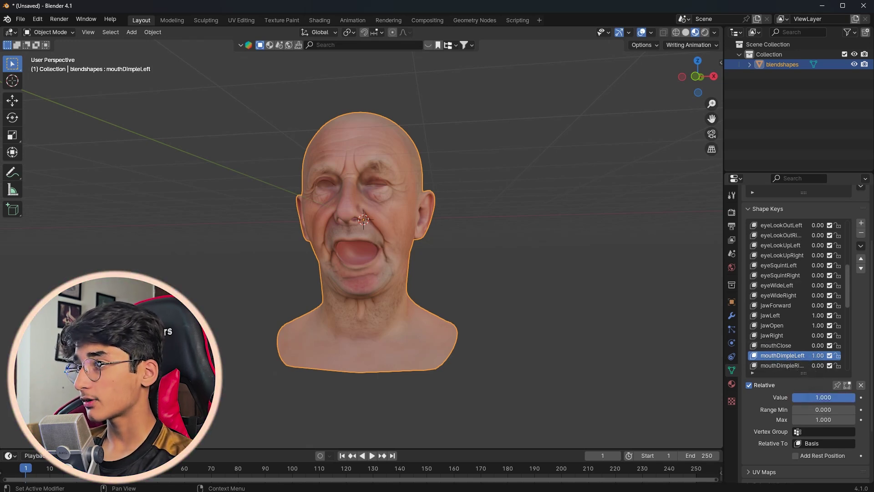
# Step: Set the mouthDimpleLeft and mouthDimpleRight shape keys to 1.000
pyautogui.moveTo(813, 397); pyautogui.dragTo(854, 397)
pyautogui.click(779, 366)
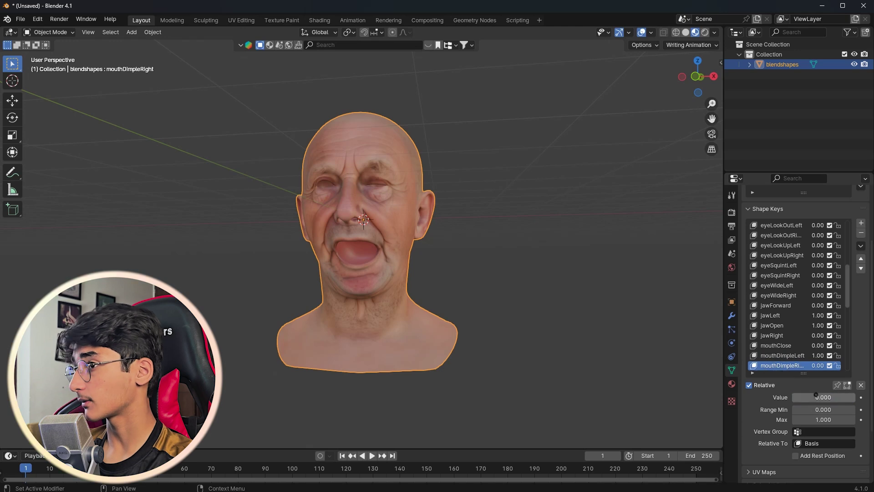
pyautogui.moveTo(412, 149)
pyautogui.mouseDown(button='middle')
pyautogui.moveTo(496, 165)
pyautogui.moveTo(406, 152)
pyautogui.mouseUp(button='middle')
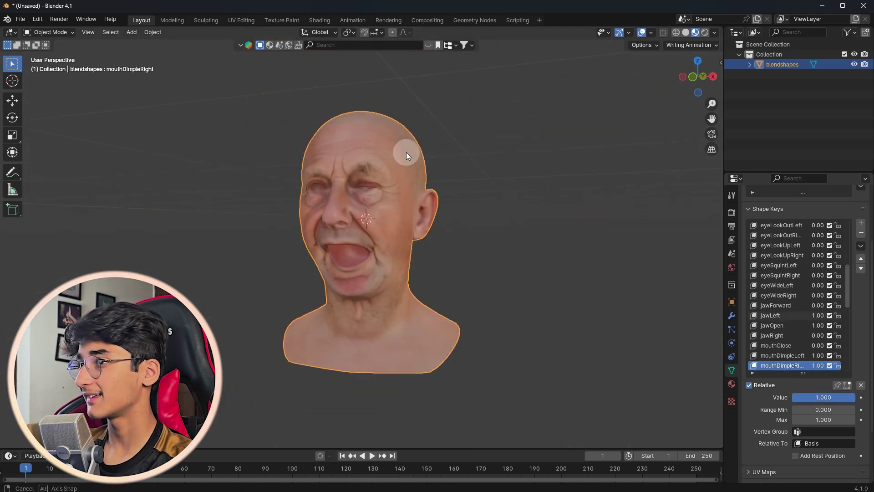
# Step: Display the head in solid shading and examine the posed expression from several sides
pyautogui.scroll(3, 406, 152)
pyautogui.click(686, 32)
pyautogui.moveTo(545, 138); pyautogui.dragTo(503, 134, button='middle')
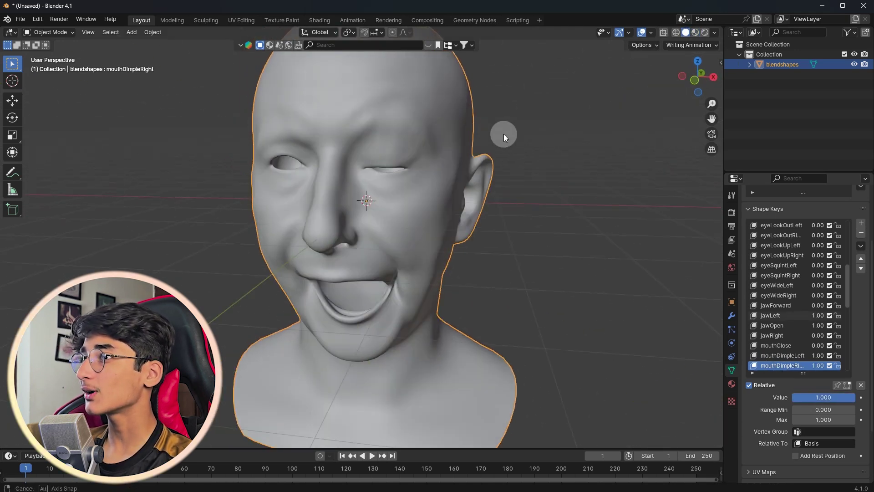
pyautogui.scroll(-3, 557, 126)
pyautogui.moveTo(557, 127)
pyautogui.mouseDown(button='middle')
pyautogui.moveTo(424, 93)
pyautogui.moveTo(460, 111)
pyautogui.mouseUp(button='middle')
pyautogui.scroll(3, 454, 159)
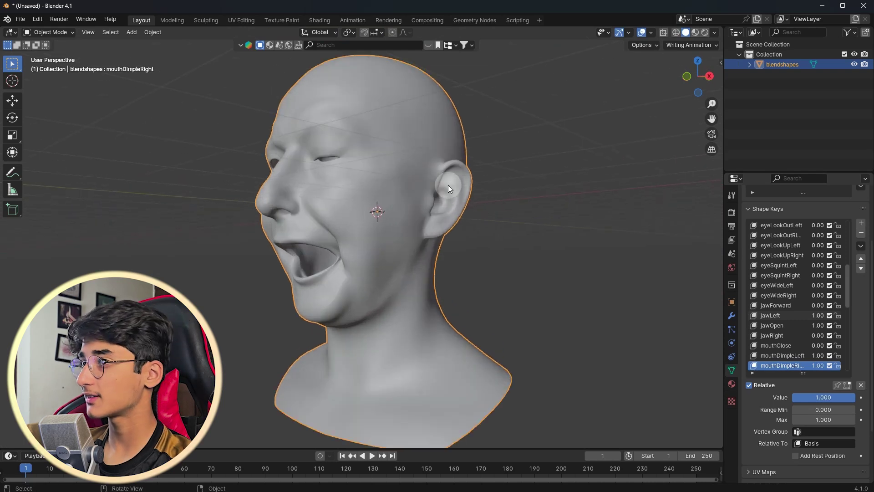
pyautogui.moveTo(448, 186); pyautogui.dragTo(538, 269, button='middle')
pyautogui.scroll(-1, 538, 268)
pyautogui.click(538, 269)
pyautogui.scroll(-3, 478, 255)
pyautogui.moveTo(437, 250)
pyautogui.mouseDown(button='middle')
pyautogui.moveTo(453, 248)
pyautogui.moveTo(424, 241)
pyautogui.mouseUp(button='middle')
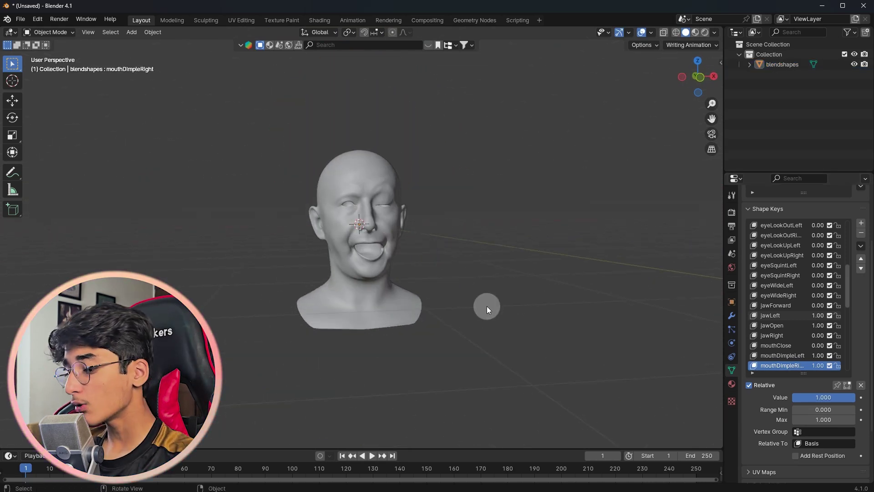
# Step: Select the head mesh and delete it from the scene
pyautogui.moveTo(487, 306); pyautogui.dragTo(457, 308, button='middle')
pyautogui.moveTo(448, 375); pyautogui.dragTo(321, 192)
pyautogui.press('Delete')
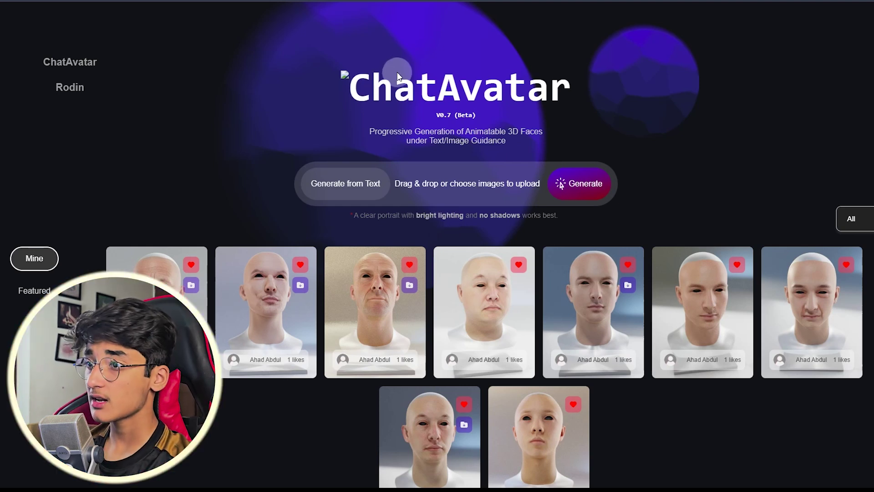
# Step: Switch to the ChatAvatar page and open the AI AVATAR folder in File Explorer beside it
pyautogui.scroll(1, 437, 182)
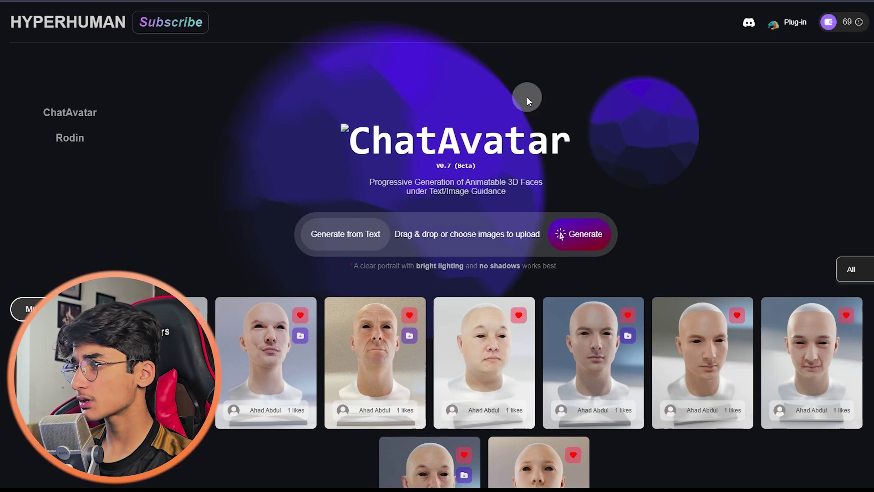
pyautogui.press('super+e')
pyautogui.moveTo(485, 18); pyautogui.dragTo(873, 44)
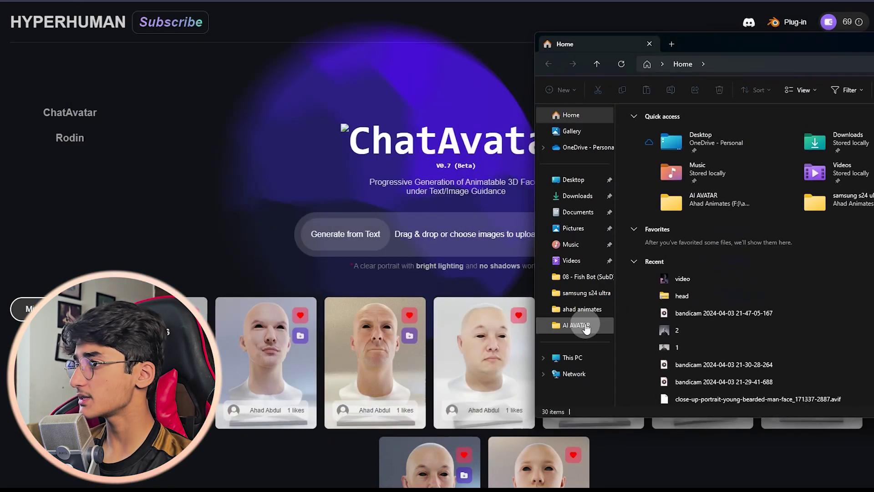
pyautogui.moveTo(692, 48); pyautogui.dragTo(647, 58)
pyautogui.click(550, 336)
# Step: Preview portrait images 1 and 2 at full size to check face angle and lighting, closing each preview
pyautogui.moveTo(650, 211); pyautogui.dragTo(716, 141)
pyautogui.click(665, 138)
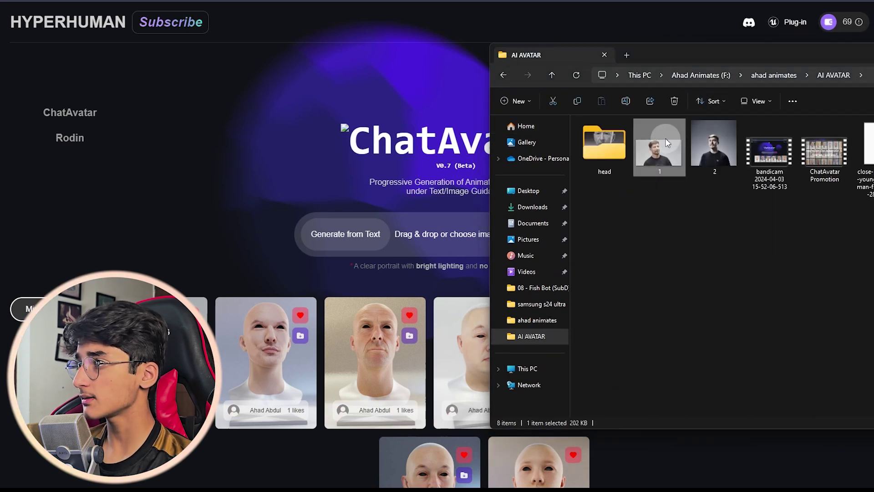
pyautogui.doubleClick(651, 171)
pyautogui.scroll(5, 464, 131)
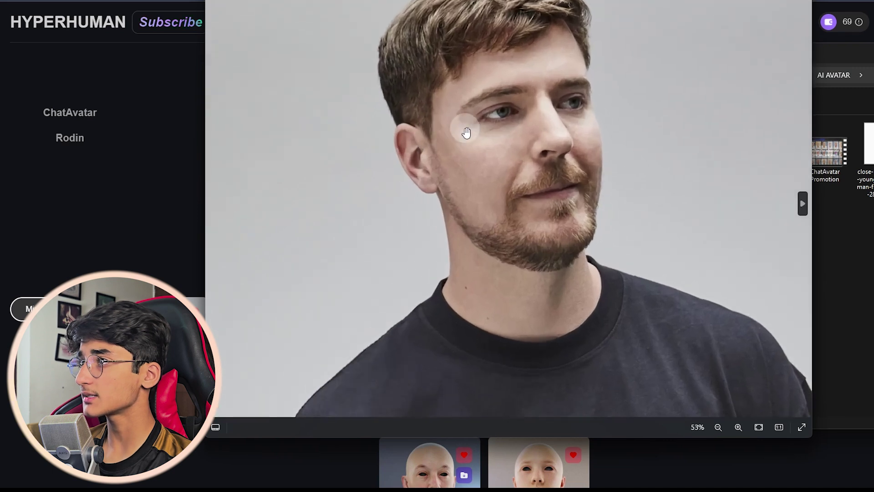
pyautogui.click(801, 1)
pyautogui.doubleClick(711, 157)
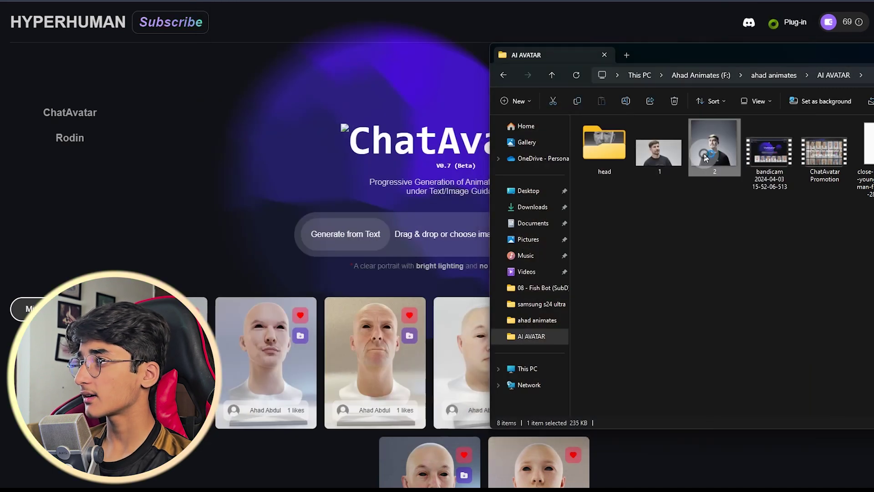
pyautogui.doubleClick(713, 145)
pyautogui.scroll(5, 586, 334)
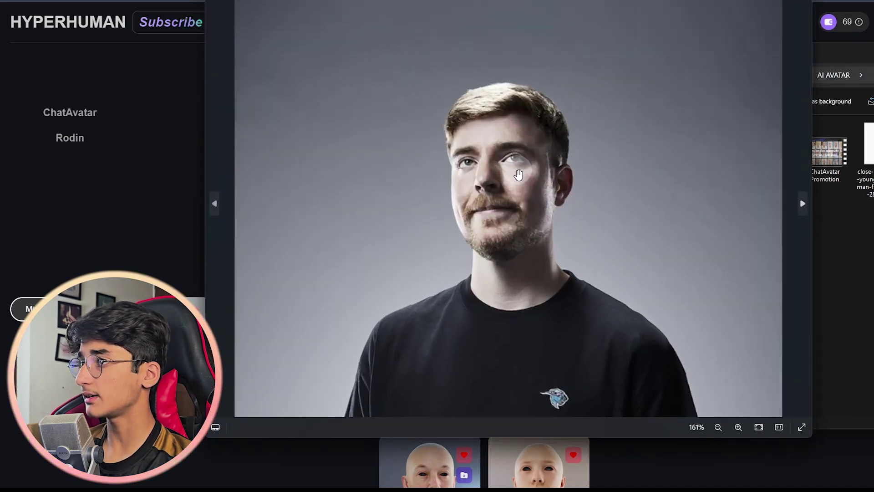
pyautogui.scroll(-5, 701, 81)
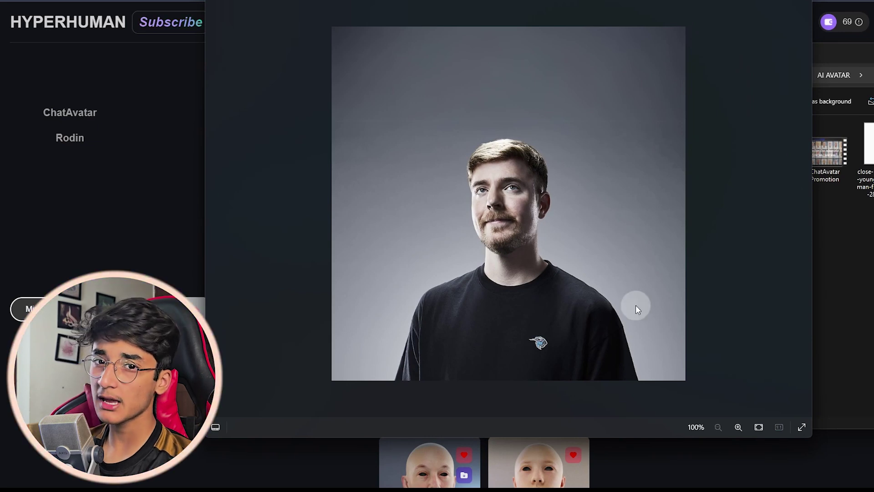
pyautogui.click(801, 1)
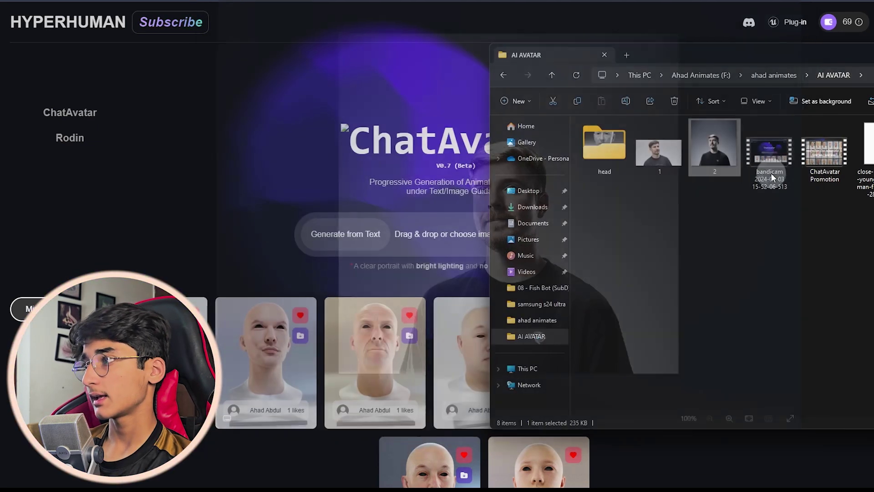
# Step: Add portrait images 1 and 2 from the AI AVATAR folder to ChatAvatar and upload both
pyautogui.moveTo(664, 207); pyautogui.dragTo(703, 175)
pyautogui.moveTo(719, 54); pyautogui.dragTo(860, 101)
pyautogui.moveTo(828, 203); pyautogui.dragTo(498, 236)
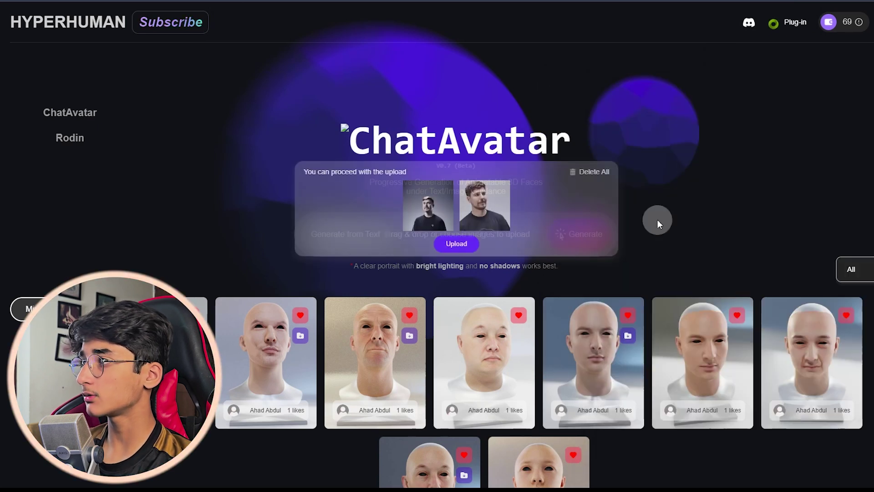
pyautogui.moveTo(859, 102); pyautogui.dragTo(557, 137)
pyautogui.click(872, 132)
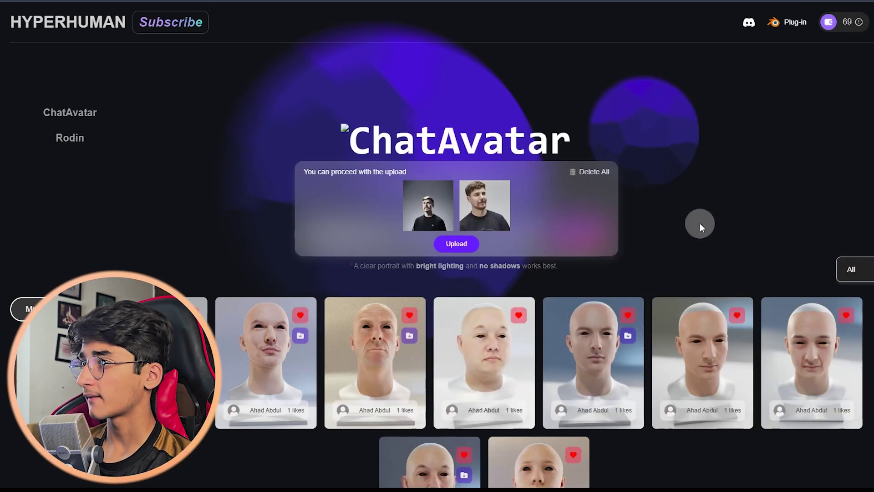
pyautogui.click(469, 245)
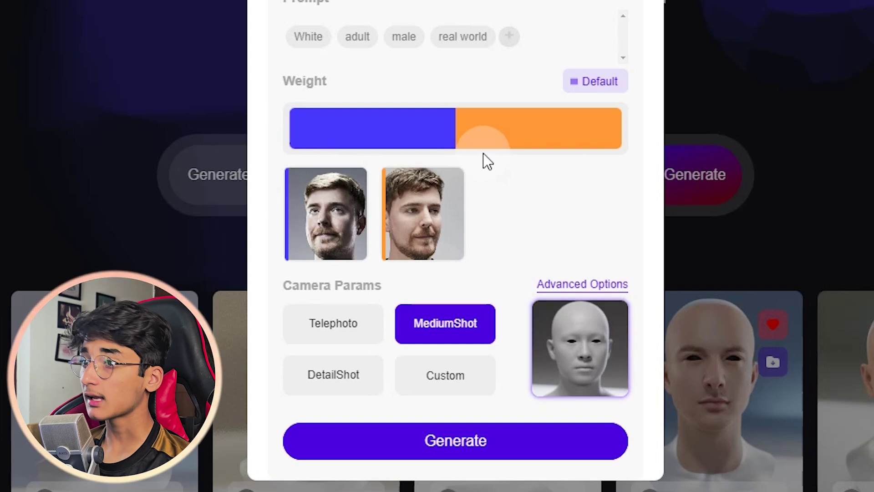
# Step: Shift the image weight toward the second portrait, leaving the first portrait about one third
pyautogui.moveTo(453, 127); pyautogui.dragTo(394, 128)
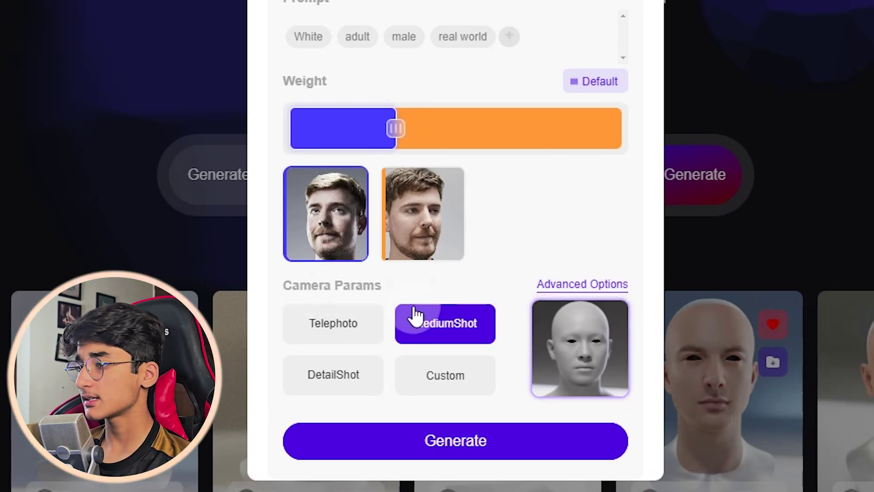
# Step: Compare the Telephoto, MediumShot, DetailShot and Custom camera parameters, ending on MediumShot
pyautogui.click(332, 316)
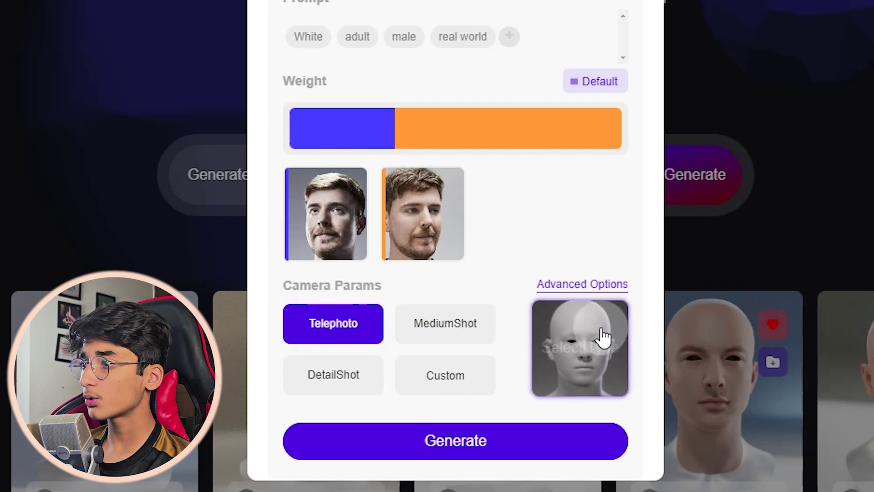
pyautogui.click(454, 326)
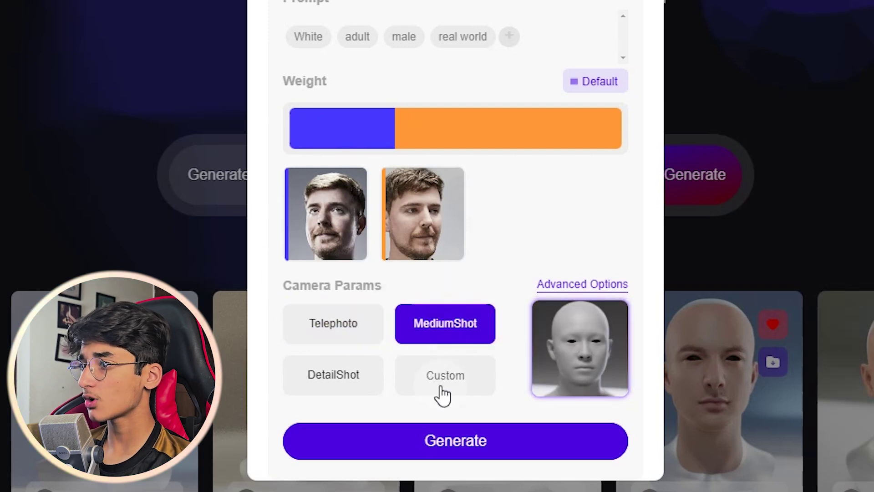
pyautogui.click(357, 384)
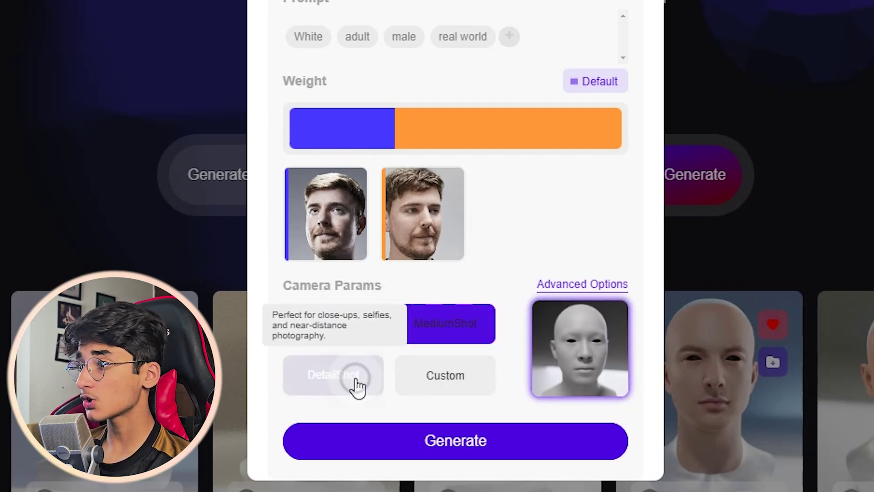
pyautogui.click(461, 370)
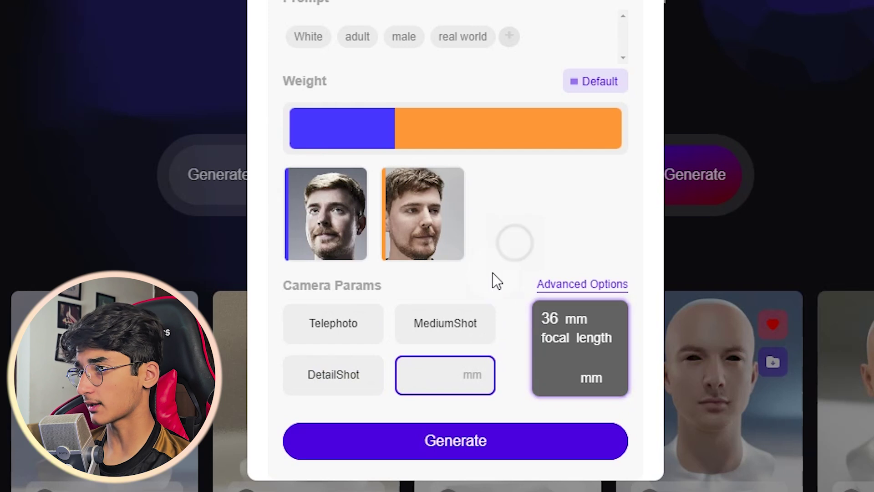
pyautogui.click(344, 387)
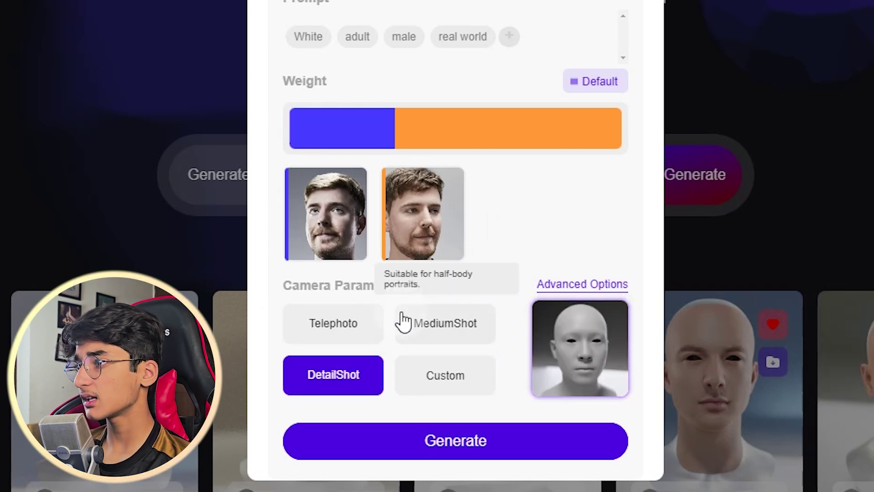
pyautogui.click(433, 326)
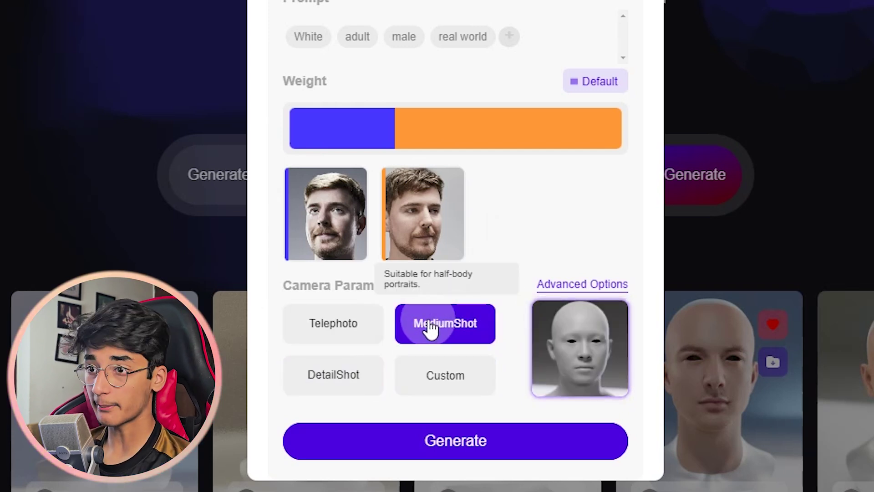
pyautogui.click(358, 381)
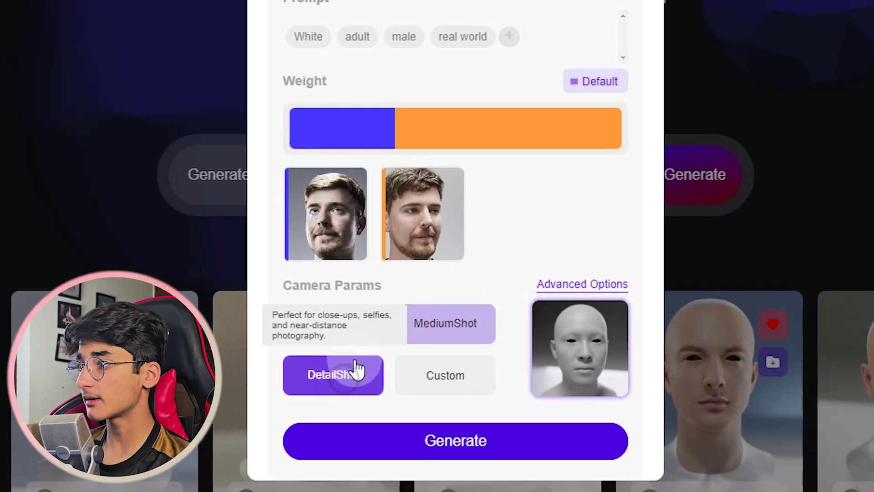
pyautogui.click(359, 324)
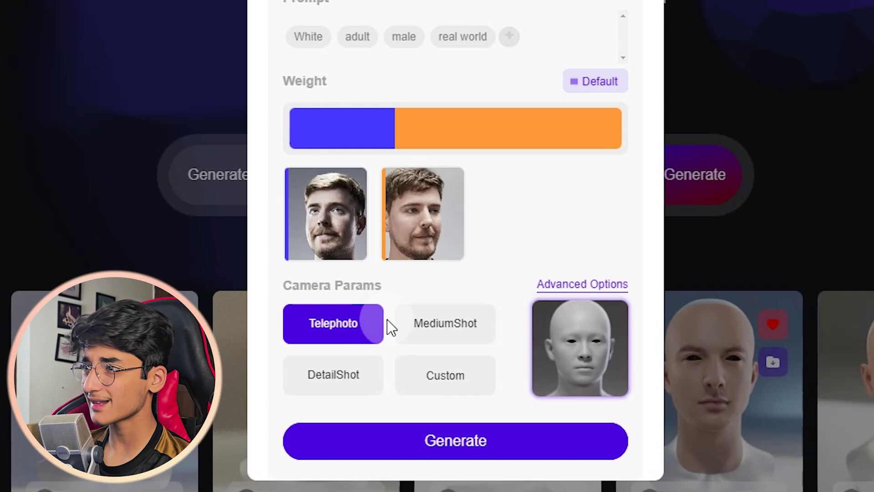
pyautogui.click(413, 336)
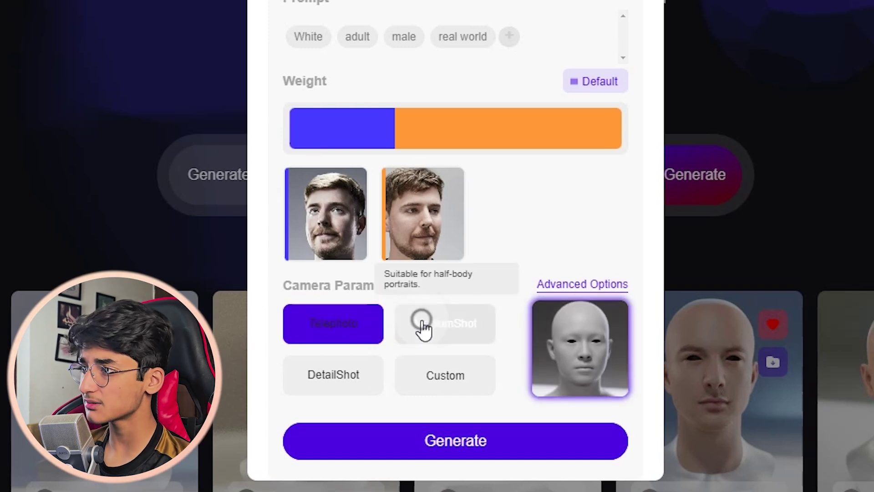
pyautogui.click(354, 378)
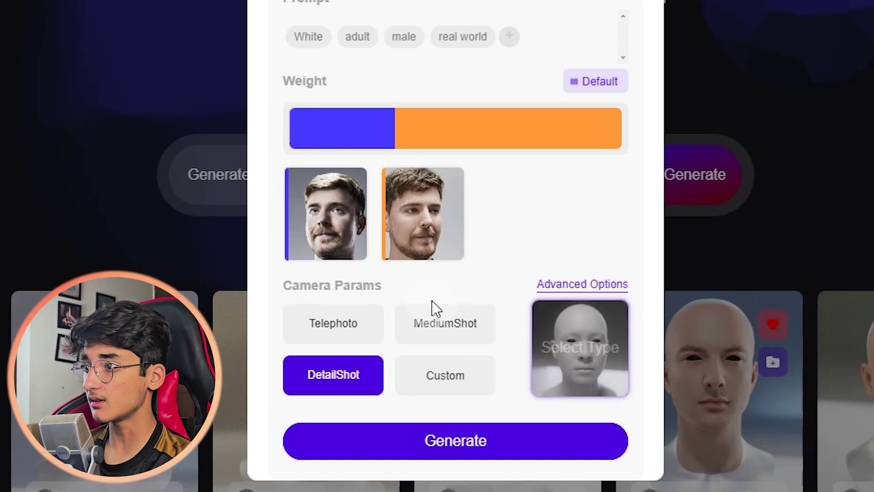
pyautogui.click(442, 331)
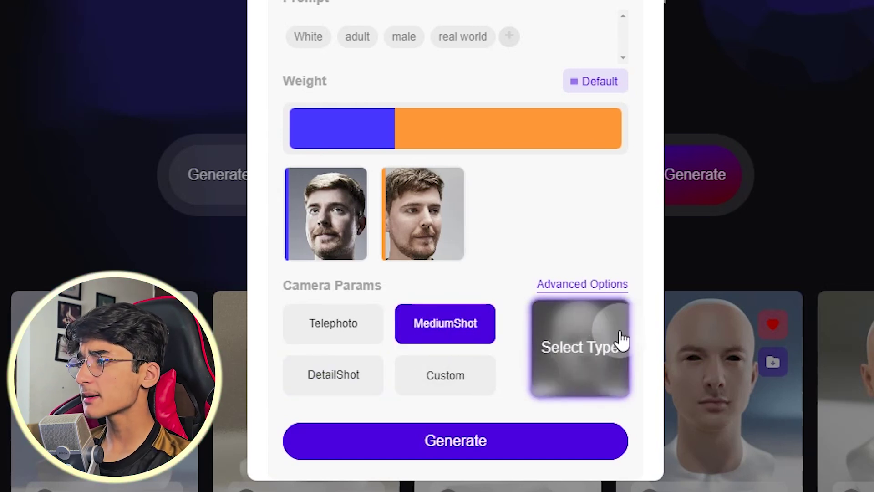
# Step: Open the base head type choices, keep the first type, and generate the head from the two portraits
pyautogui.click(603, 348)
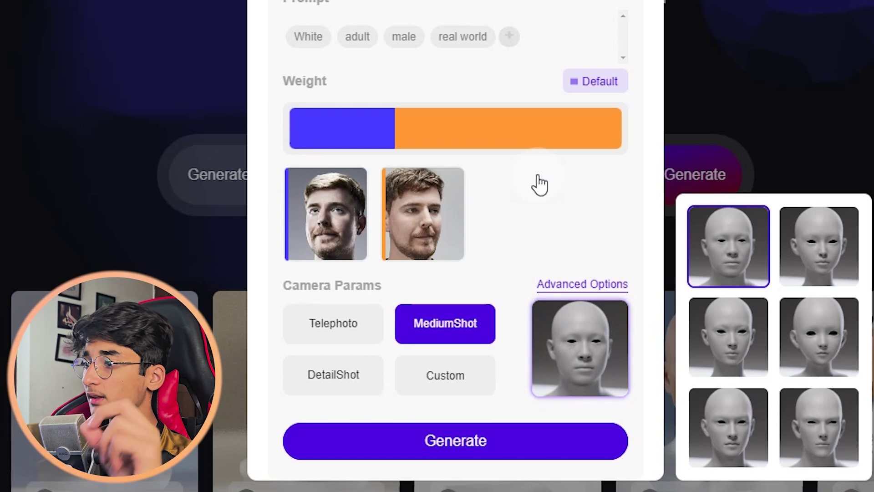
pyautogui.click(471, 449)
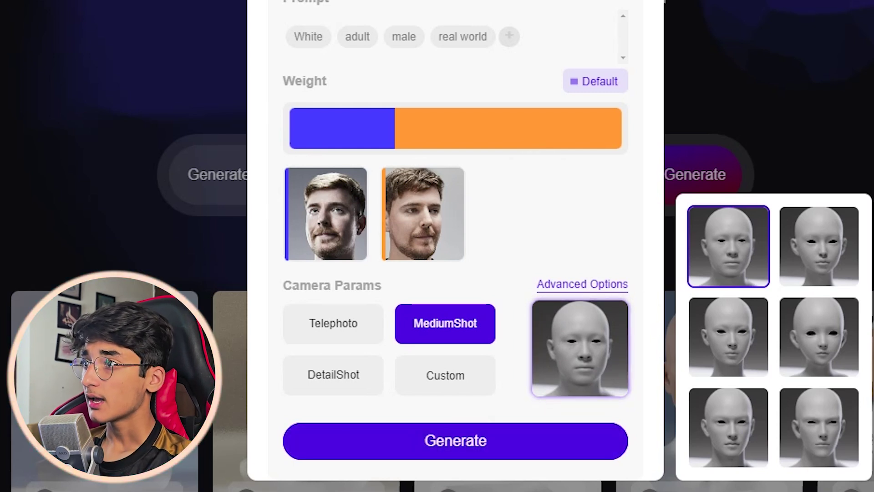
pyautogui.click(309, 37)
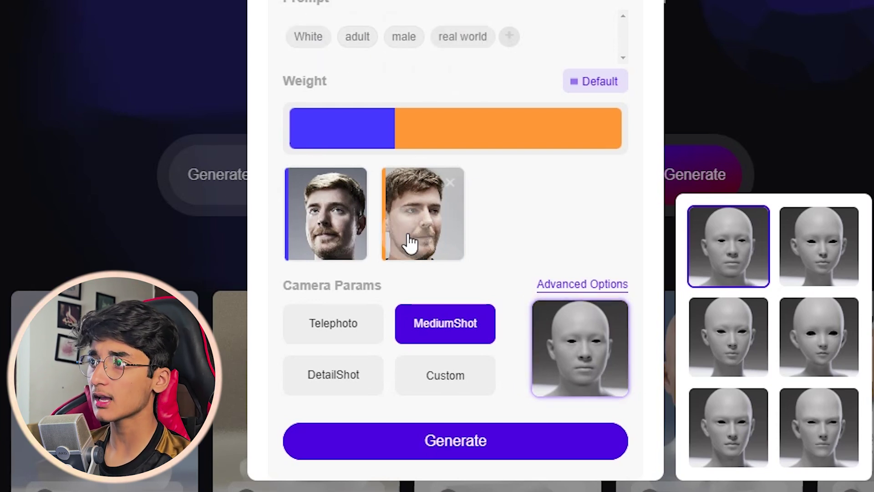
pyautogui.click(511, 448)
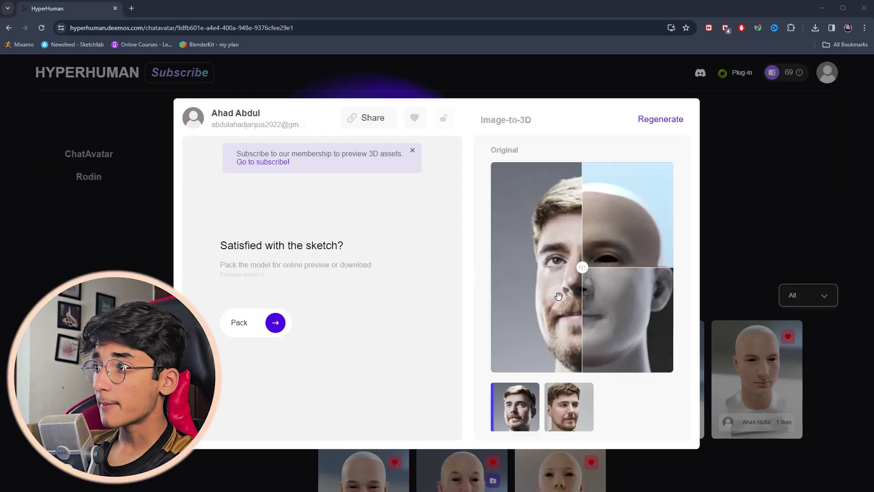
# Step: Compare the sketch renders with both portraits and pack the head at 4K in Default format with Expression BlendShapes and Back head Texture
pyautogui.moveTo(580, 272); pyautogui.dragTo(577, 310)
pyautogui.click(563, 418)
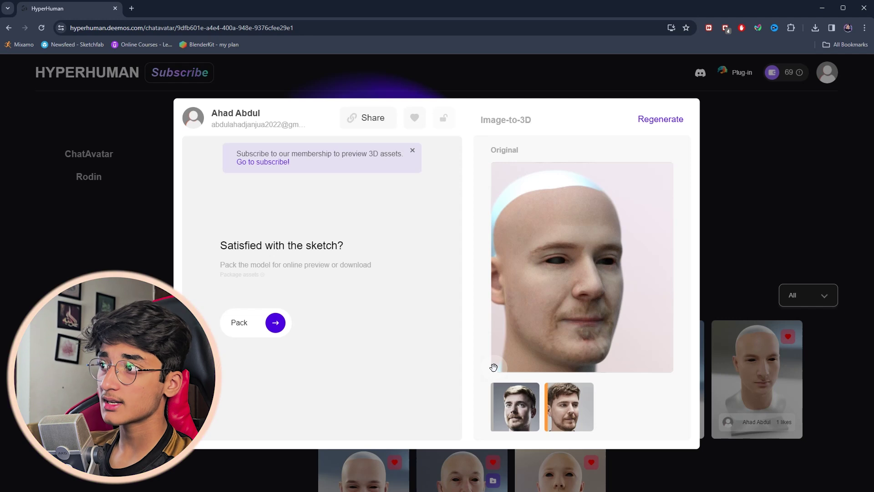
pyautogui.click(279, 323)
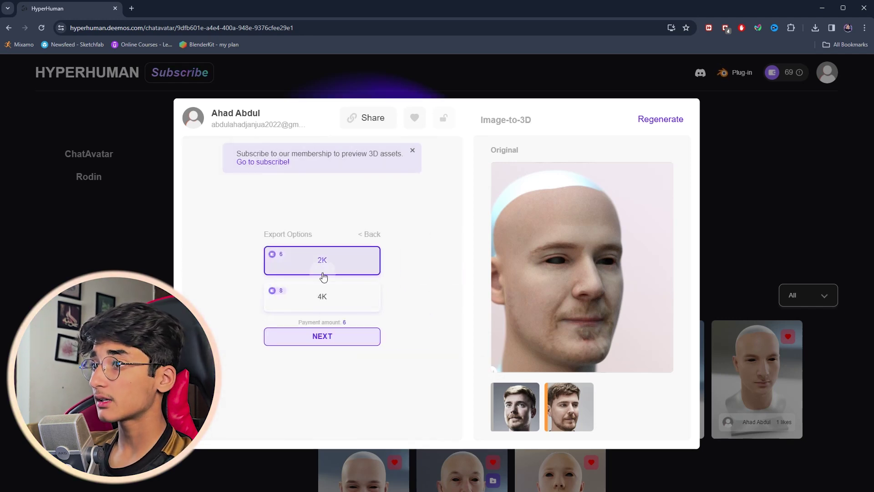
pyautogui.click(337, 302)
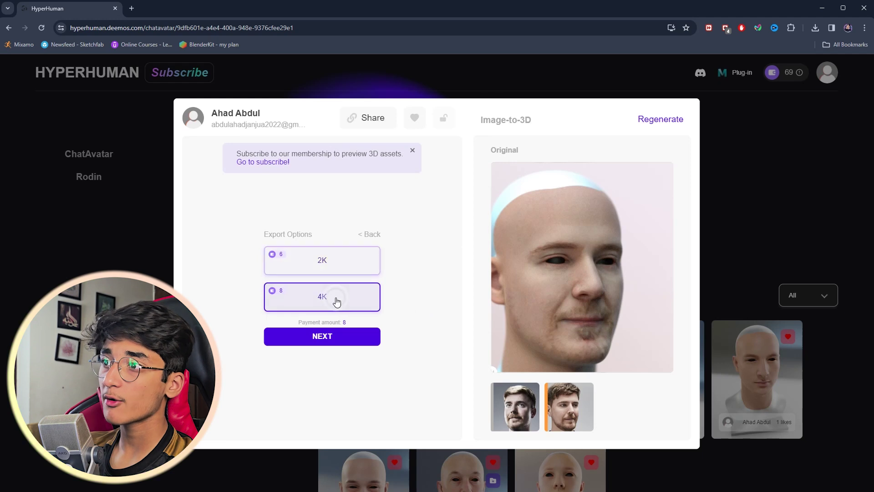
pyautogui.click(335, 337)
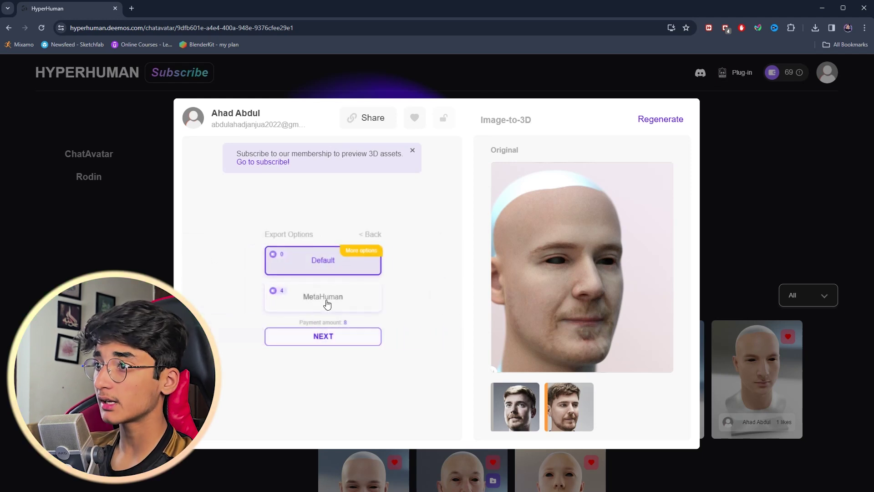
pyautogui.click(340, 325)
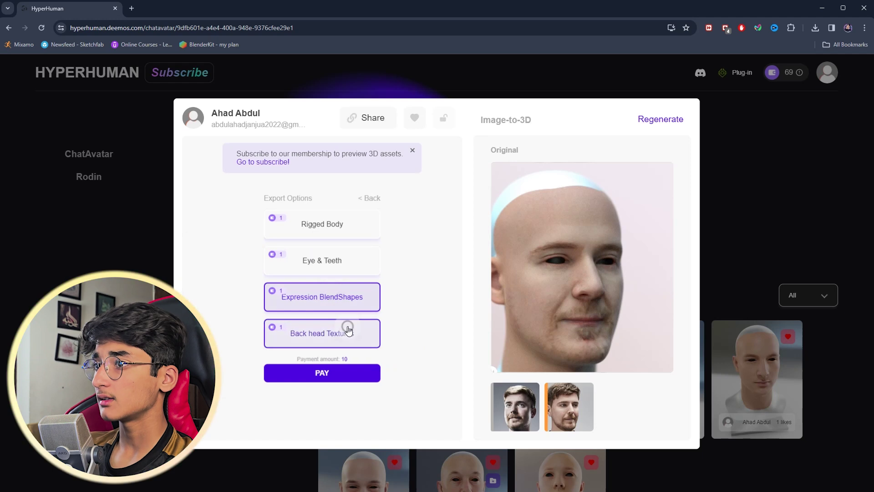
pyautogui.click(362, 263)
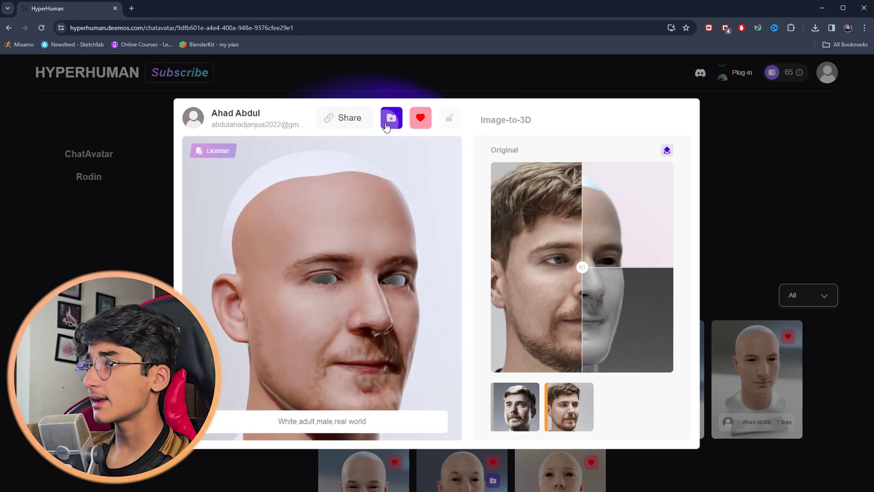
# Step: Inspect the packed 3D head from several angles and download it to the AI AVATAR folder as a ZIP archive named mrbeast
pyautogui.scroll(-5, 288, 297)
pyautogui.moveTo(289, 299); pyautogui.dragTo(335, 246)
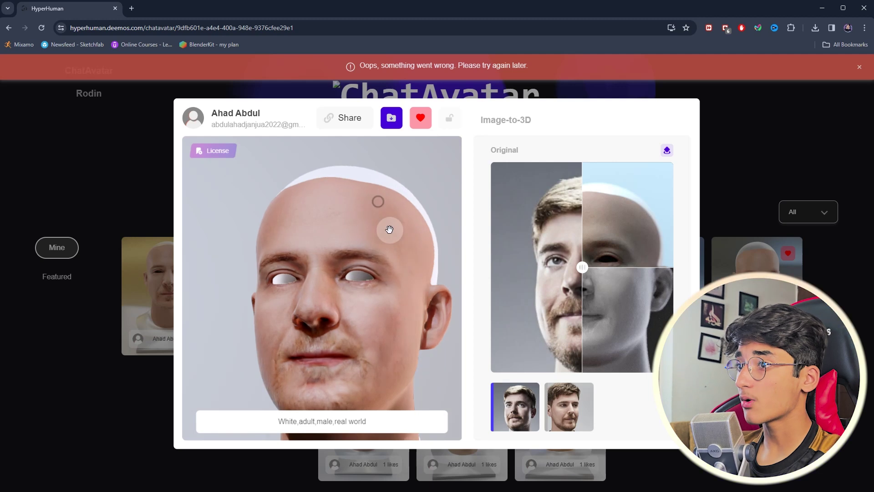
pyautogui.moveTo(389, 229); pyautogui.dragTo(370, 283)
pyautogui.scroll(-5, 370, 283)
pyautogui.moveTo(308, 279); pyautogui.dragTo(383, 259)
pyautogui.click(394, 122)
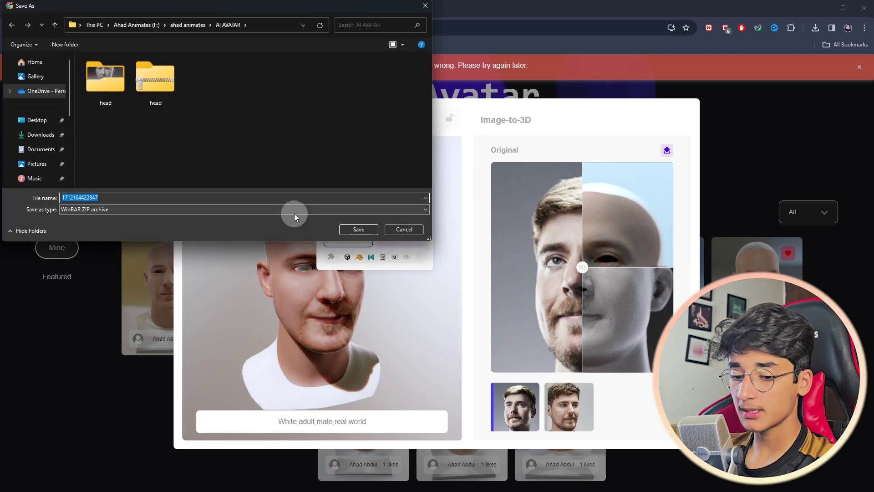
pyautogui.write('mrbeast')
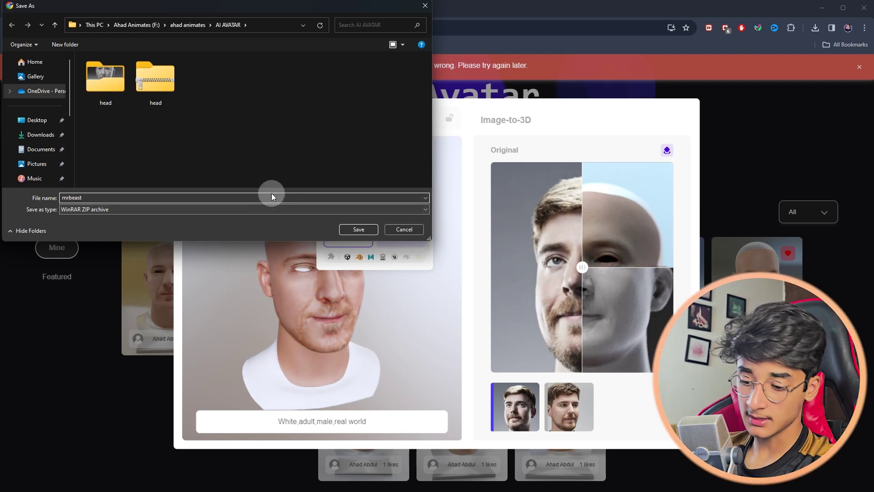
pyautogui.press('Return')
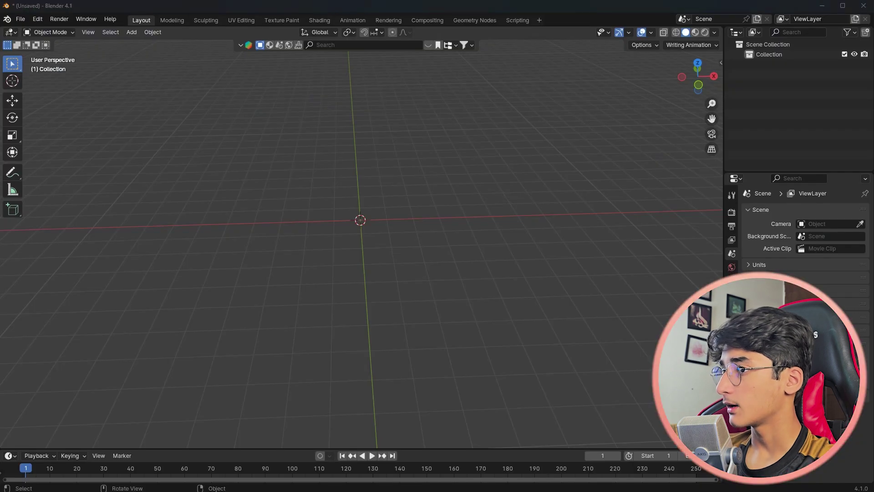
# Step: Open the AI AVATAR folder in File Explorer and extract the mrbeast archive there
pyautogui.press('super+e')
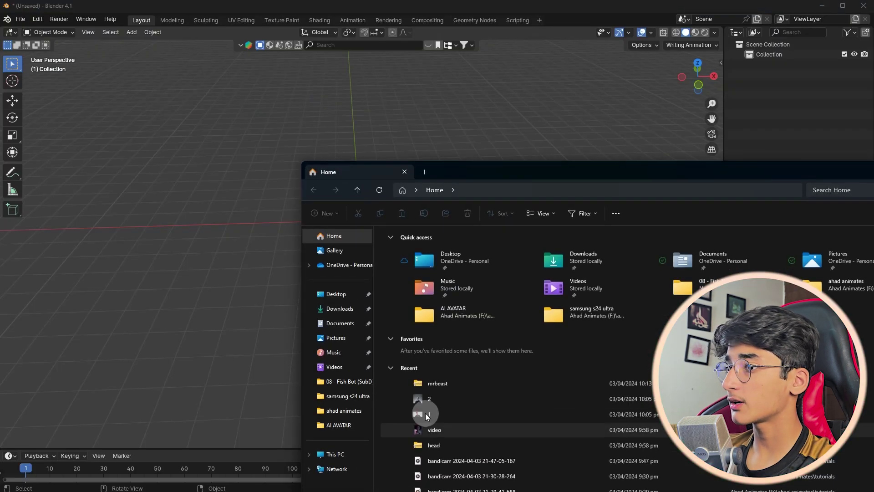
pyautogui.click(353, 421)
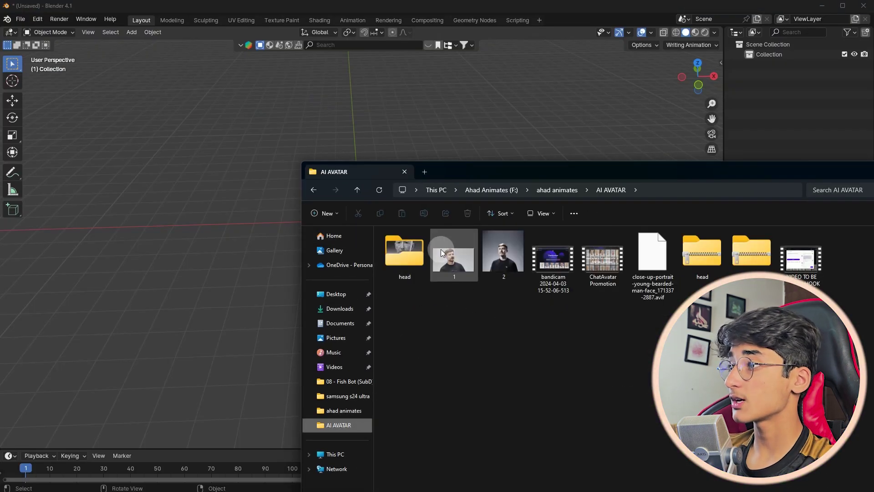
pyautogui.rightClick(763, 256)
pyautogui.click(802, 358)
pyautogui.click(660, 400)
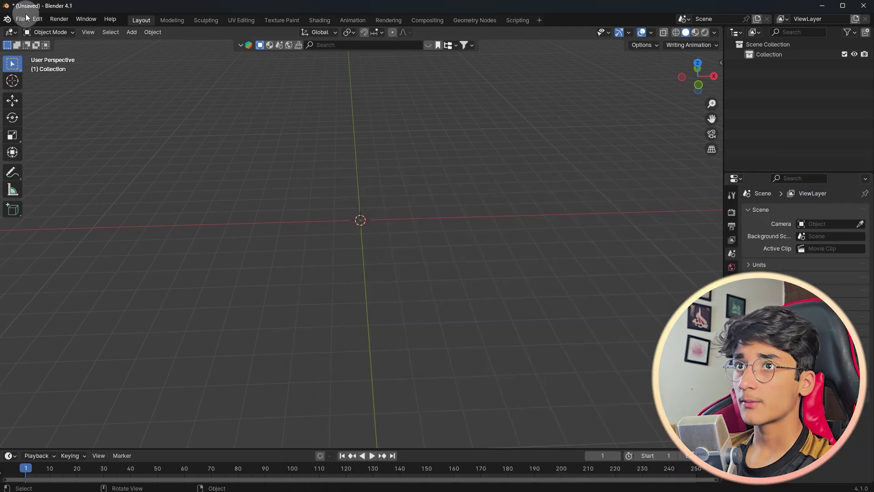
# Step: Import the head's blendshape FBX from the extracted mrbeast folder into the Blender scene
pyautogui.click(22, 18)
pyautogui.moveTo(49, 163)
pyautogui.click(168, 251)
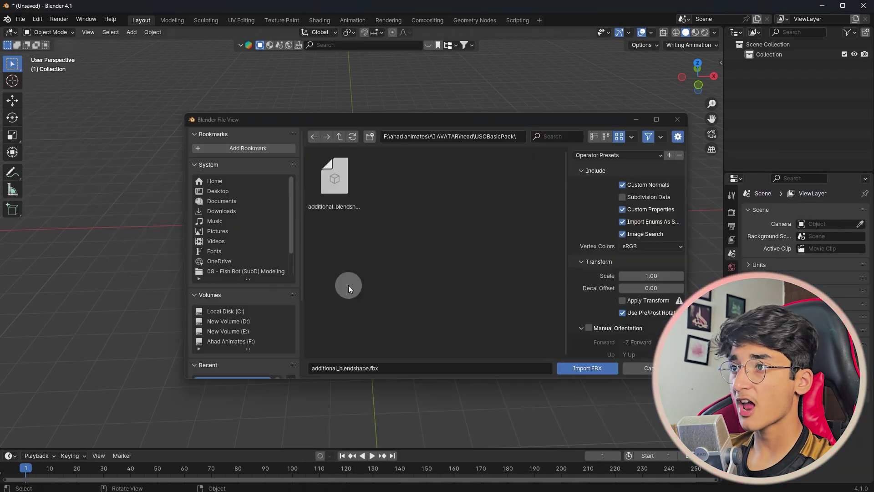
pyautogui.click(235, 372)
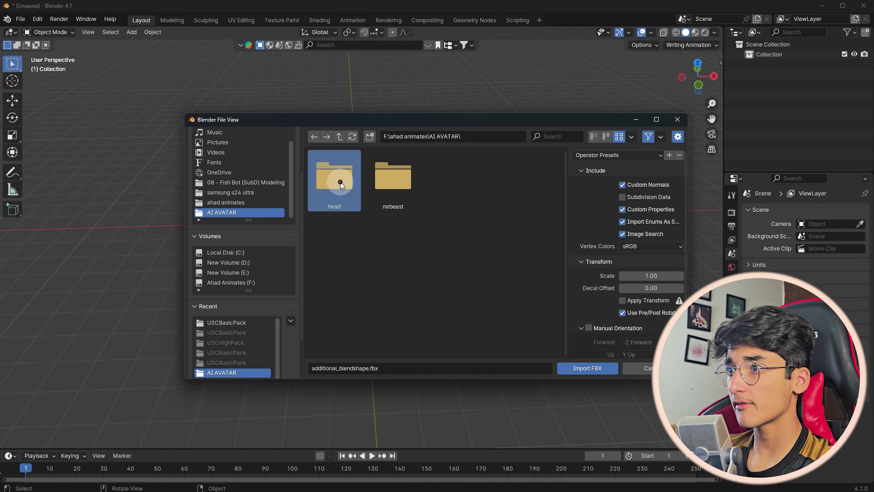
pyautogui.doubleClick(340, 183)
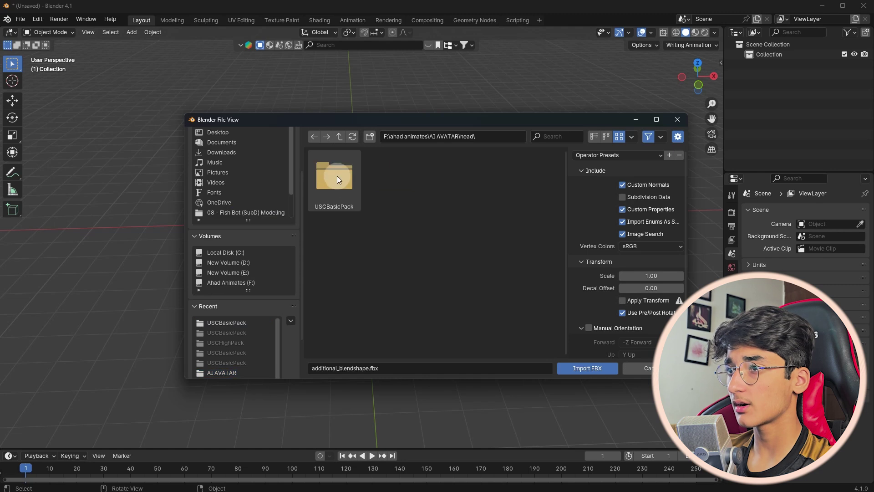
pyautogui.press('BackSpace')
pyautogui.doubleClick(386, 182)
pyautogui.click(349, 180)
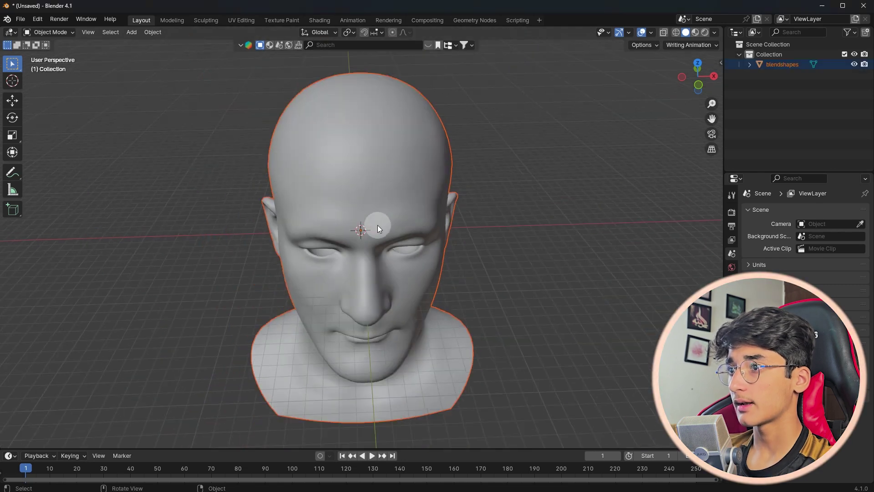
# Step: In the Shading workspace, add an image texture with mapping and texture coordinates to the M_Face.001 material's Principled BSDF
pyautogui.moveTo(380, 224); pyautogui.dragTo(545, 170, button='middle')
pyautogui.scroll(4, 545, 170)
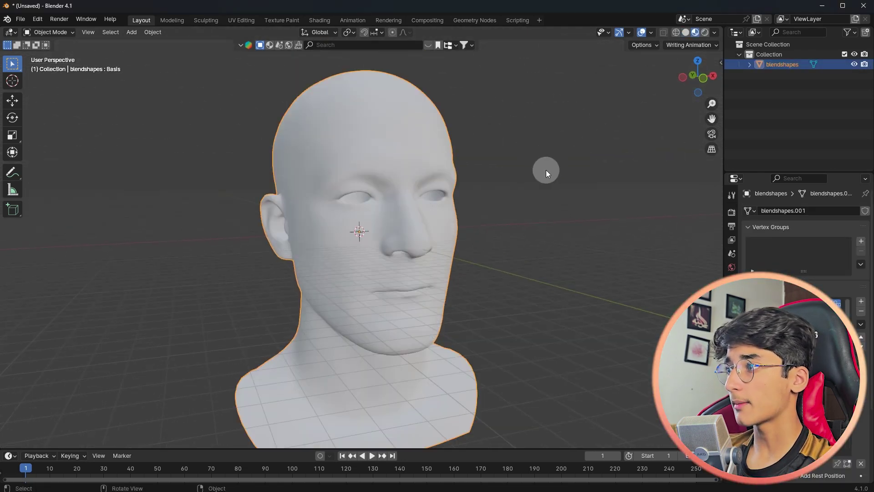
pyautogui.scroll(-1, 546, 172)
pyautogui.click(320, 22)
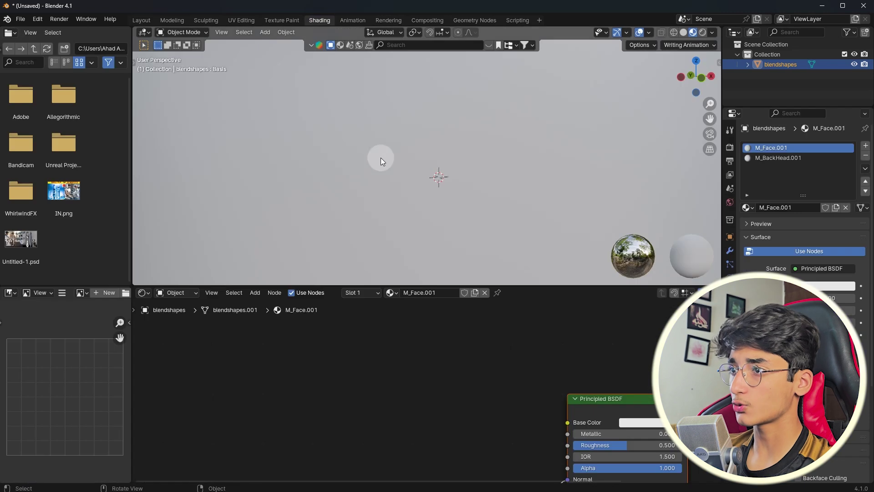
pyautogui.scroll(-11, 401, 175)
pyautogui.scroll(-3, 606, 376)
pyautogui.moveTo(610, 377); pyautogui.dragTo(501, 348, button='middle')
pyautogui.hotkey('ctrl', 't')
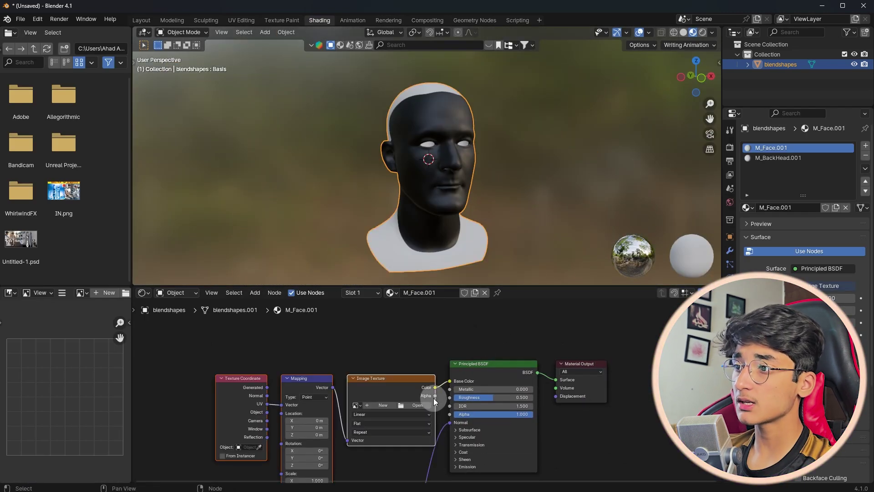
# Step: Load the face colour image from the mrbeast folder into the M_Face.001 material's image texture
pyautogui.click(418, 406)
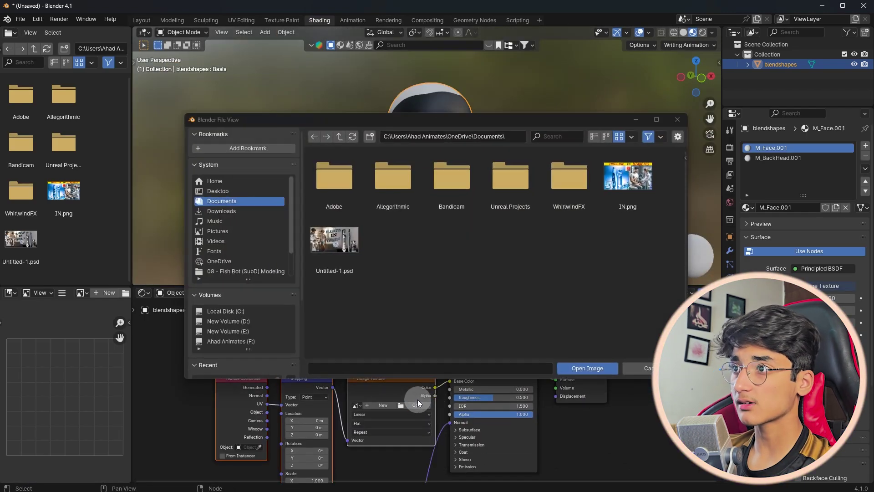
pyautogui.click(223, 341)
pyautogui.doubleClick(334, 178)
pyautogui.doubleClick(334, 177)
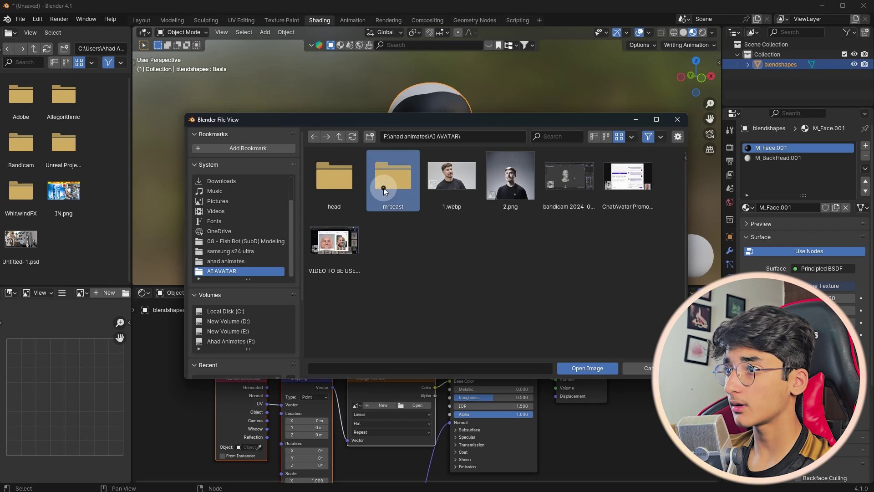
pyautogui.doubleClick(384, 188)
pyautogui.doubleClick(342, 181)
pyautogui.press('BackSpace')
pyautogui.press('BackSpace')
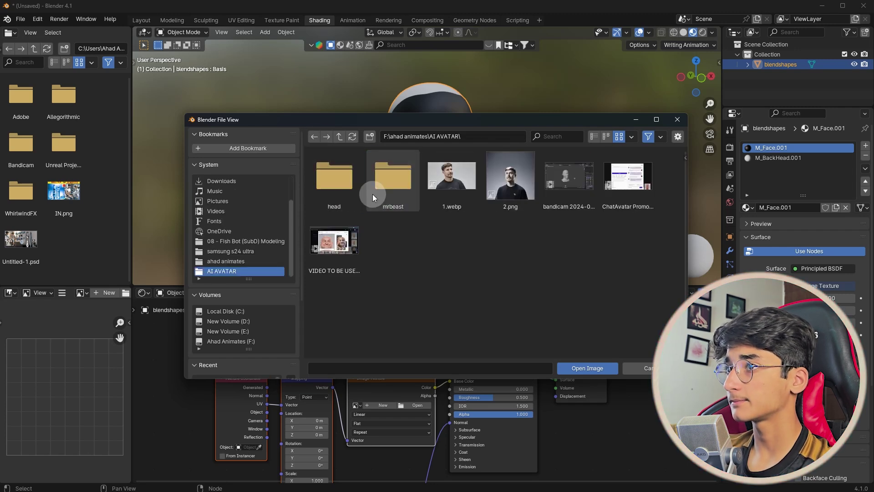
pyautogui.doubleClick(372, 194)
pyautogui.doubleClick(335, 183)
pyautogui.doubleClick(335, 184)
# Step: Give the M_BackHead.001 material a mapped image texture using the back-head image from the mrbeast folder
pyautogui.click(809, 160)
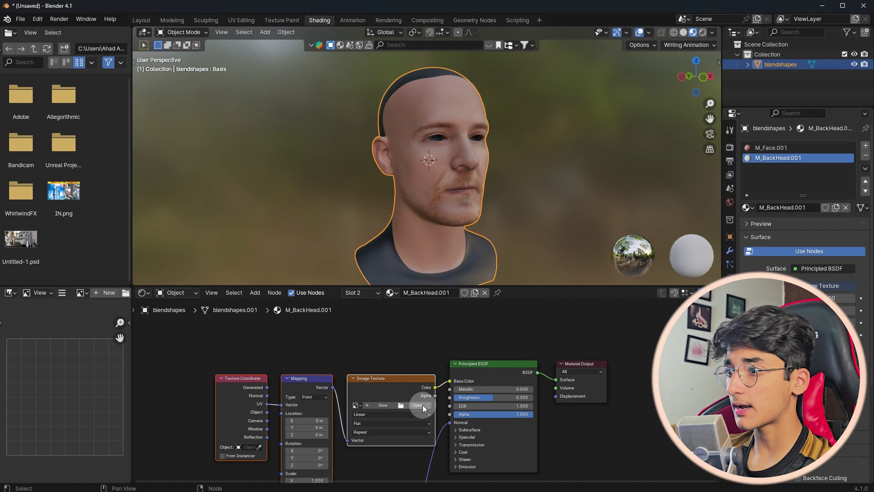
pyautogui.click(422, 405)
pyautogui.click(229, 341)
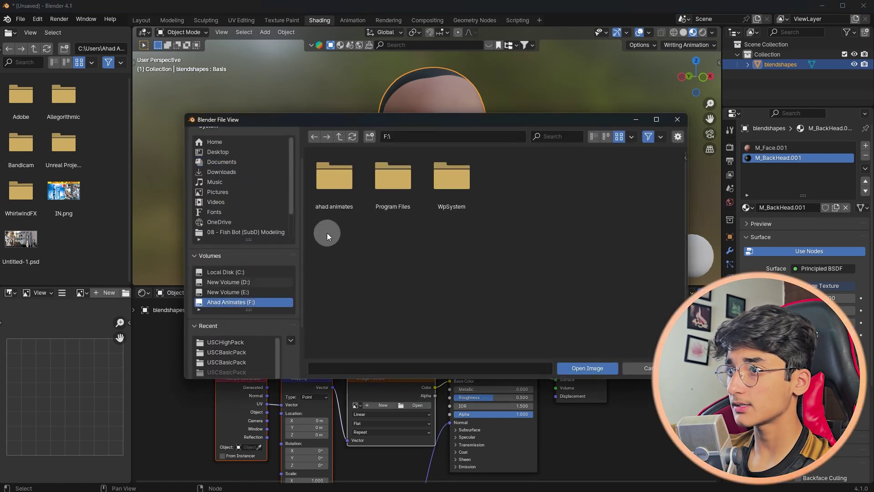
pyautogui.doubleClick(339, 193)
pyautogui.doubleClick(342, 194)
pyautogui.doubleClick(343, 195)
pyautogui.doubleClick(391, 191)
pyautogui.doubleClick(345, 190)
pyautogui.moveTo(501, 196); pyautogui.dragTo(466, 80, button='middle')
pyautogui.click(552, 200)
# Step: In the Layout workspace, add a UV sphere to serve as an eyeball for the textured head
pyautogui.click(141, 20)
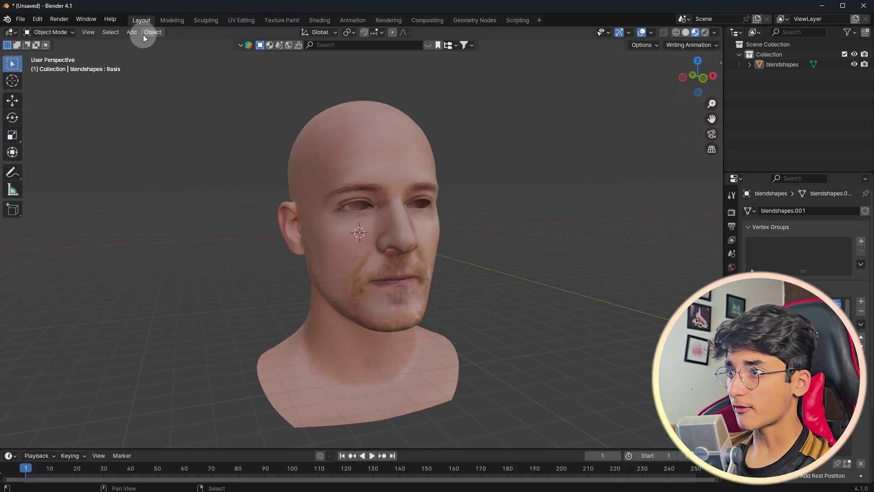
pyautogui.scroll(2, 468, 224)
pyautogui.moveTo(468, 224); pyautogui.dragTo(419, 230, button='middle')
pyautogui.hotkey('shift', 'a')
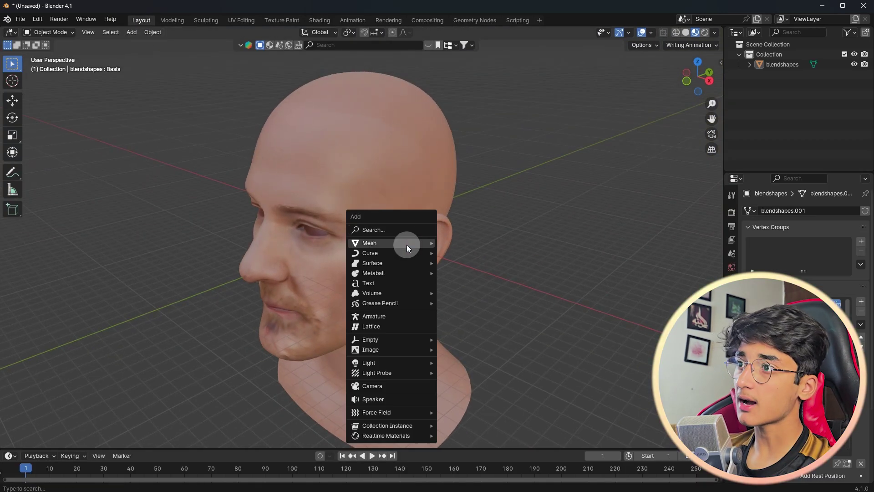
pyautogui.moveTo(410, 244)
pyautogui.click(467, 271)
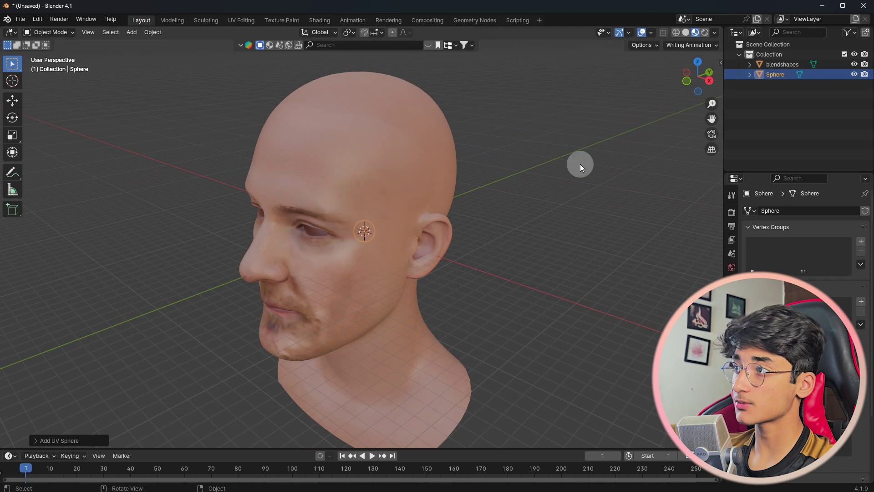
# Step: Move the sphere forward along Y, align it with one eye opening in front view, and adjust its depth in the socket
pyautogui.moveTo(580, 163); pyautogui.dragTo(598, 173, button='middle')
pyautogui.press('g')
pyautogui.press('y')
pyautogui.click(574, 194)
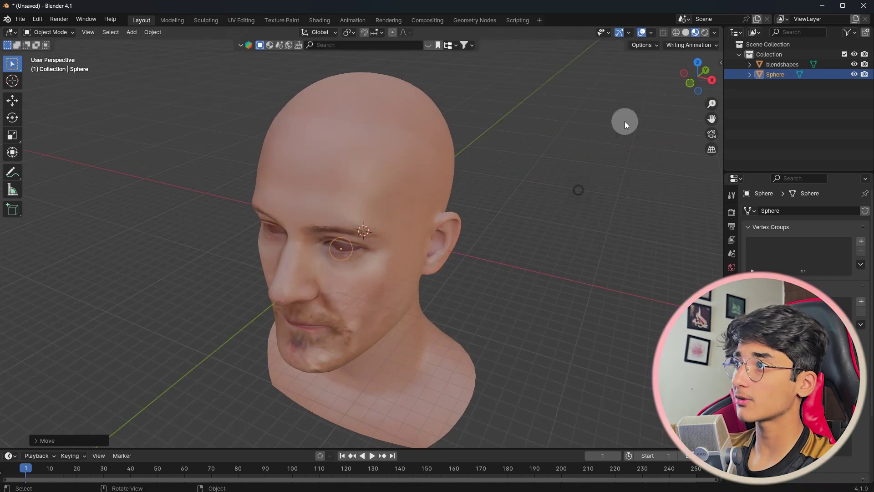
pyautogui.click(690, 82)
pyautogui.press('g')
pyautogui.click(451, 182)
pyautogui.moveTo(451, 182); pyautogui.dragTo(386, 220, button='middle')
pyautogui.press('g')
pyautogui.press('y')
pyautogui.click(347, 240)
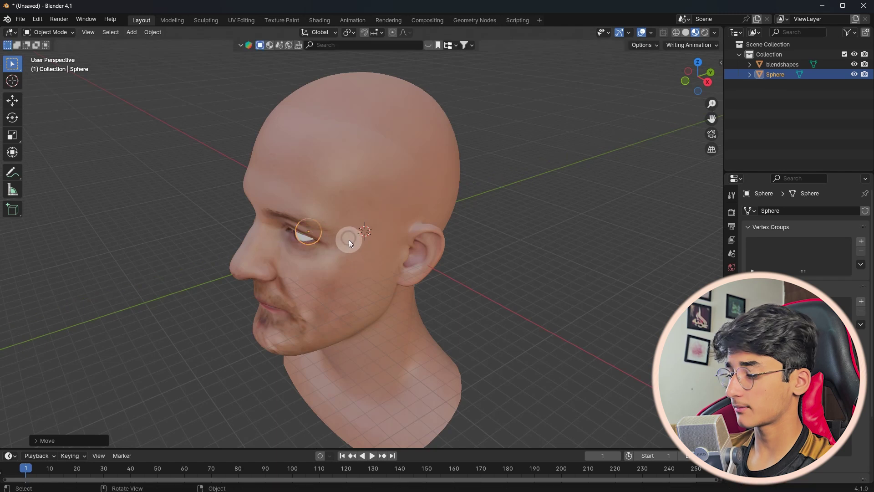
# Step: Shade the eyeball sphere smooth and widen it slightly along the X axis
pyautogui.press('KP_Decimal')
pyautogui.scroll(-1, 324, 247)
pyautogui.moveTo(322, 248); pyautogui.dragTo(355, 238, button='middle')
pyautogui.rightClick(355, 237)
pyautogui.click(354, 235)
pyautogui.moveTo(602, 166); pyautogui.dragTo(614, 170, button='middle')
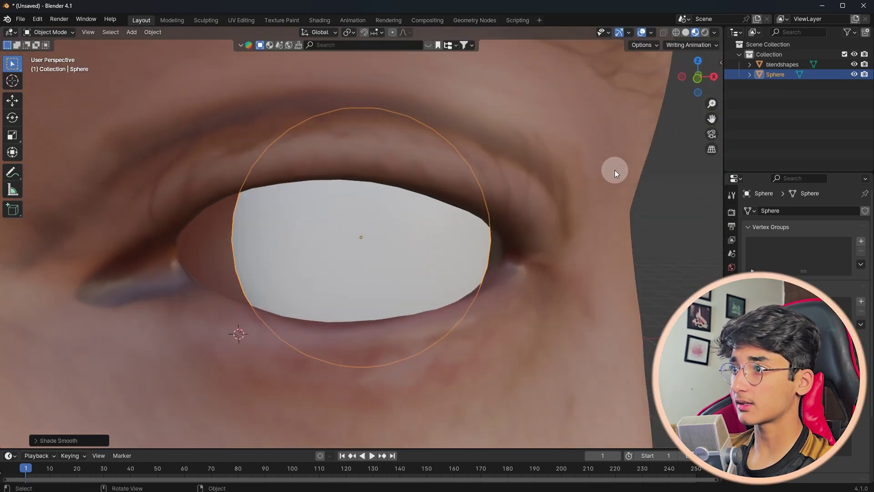
pyautogui.press('s')
pyautogui.press('x')
pyautogui.click(635, 179)
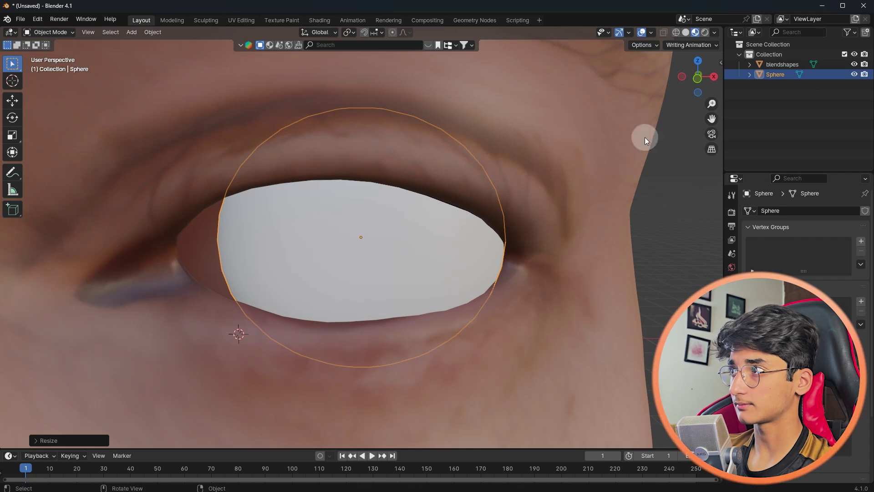
# Step: In solid shading, shift the eyeball sphere along X and adjust its depth along Y within the eye socket
pyautogui.click(685, 32)
pyautogui.press('g')
pyautogui.press('x')
pyautogui.click(589, 181)
pyautogui.press('g')
pyautogui.press('y')
pyautogui.moveTo(589, 181)
pyautogui.mouseDown(button='middle')
pyautogui.moveTo(506, 199)
pyautogui.moveTo(537, 192)
pyautogui.moveTo(544, 183)
pyautogui.mouseUp(button='middle')
pyautogui.click(497, 201)
# Step: Fine-tune the eyeball's placement with small X-axis nudges so it fills the eye opening, and deselect it
pyautogui.press('g')
pyautogui.click(534, 189)
pyautogui.press('g')
pyautogui.press('x')
pyautogui.click(521, 180)
pyautogui.press('g')
pyautogui.press('x')
pyautogui.click(540, 181)
pyautogui.scroll(-5, 540, 181)
pyautogui.click(589, 245)
# Step: Switch the viewport to material preview shading and search the material library for "eye"
pyautogui.moveTo(583, 261); pyautogui.dragTo(312, 131, button='middle')
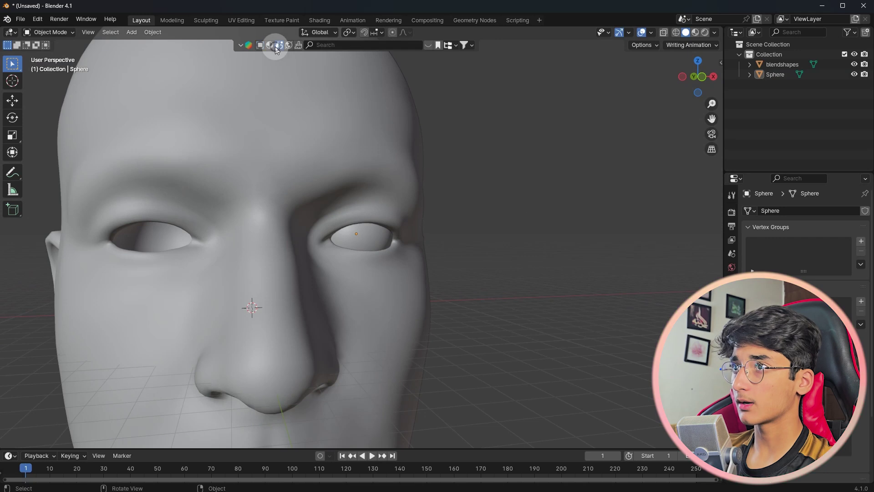
pyautogui.click(695, 32)
pyautogui.hotkey('ctrl', 's')
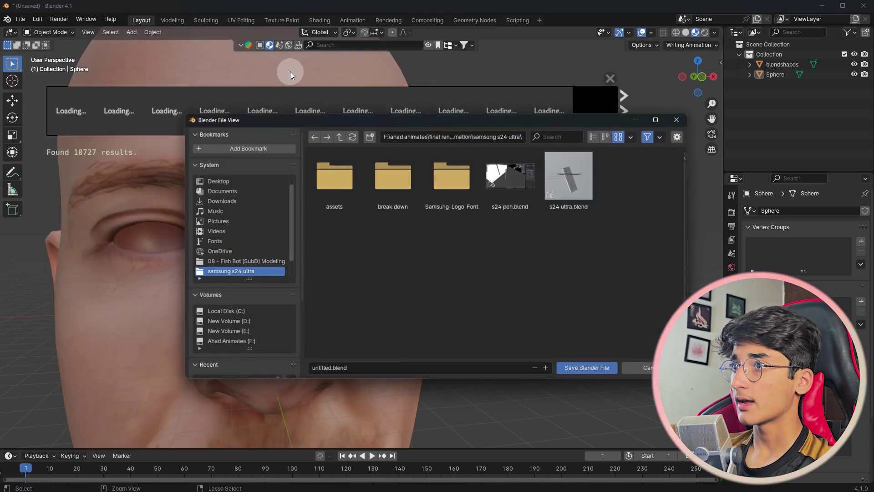
pyautogui.click(644, 365)
pyautogui.click(385, 41)
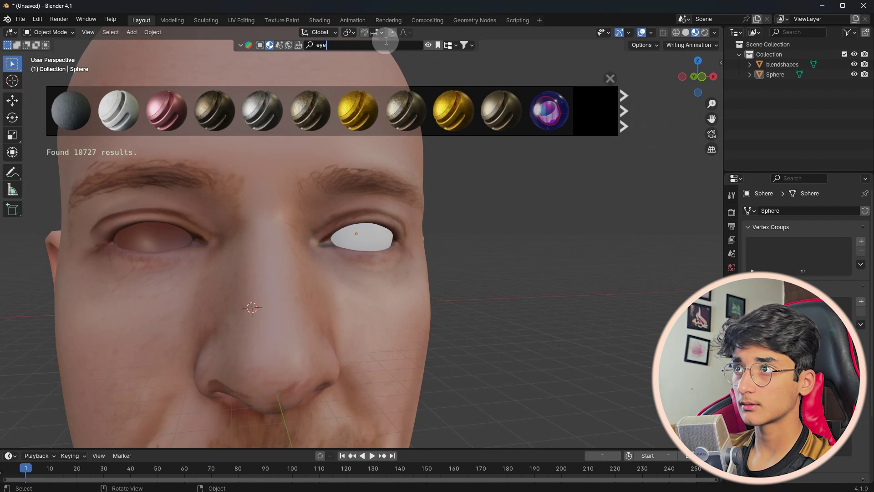
pyautogui.click(393, 88)
# Step: Save the project as mrbeast in the samsung s24 ultra folder
pyautogui.hotkey('ctrl', 's')
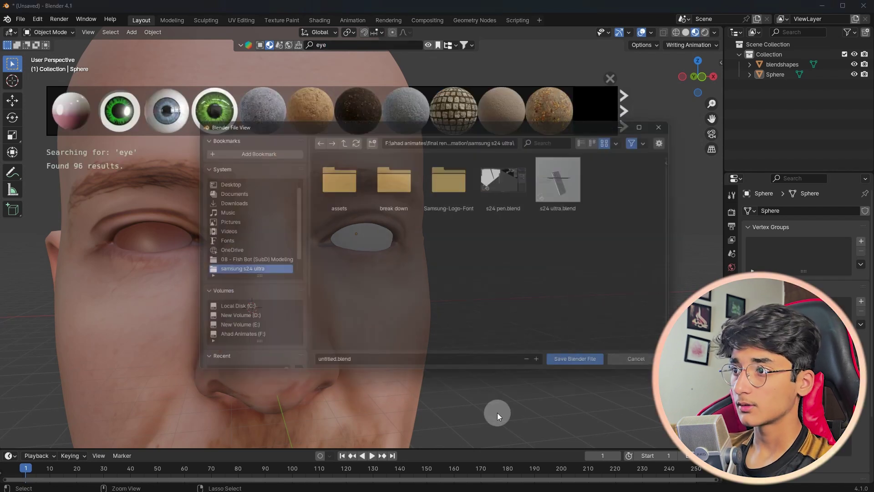
pyautogui.click(448, 366)
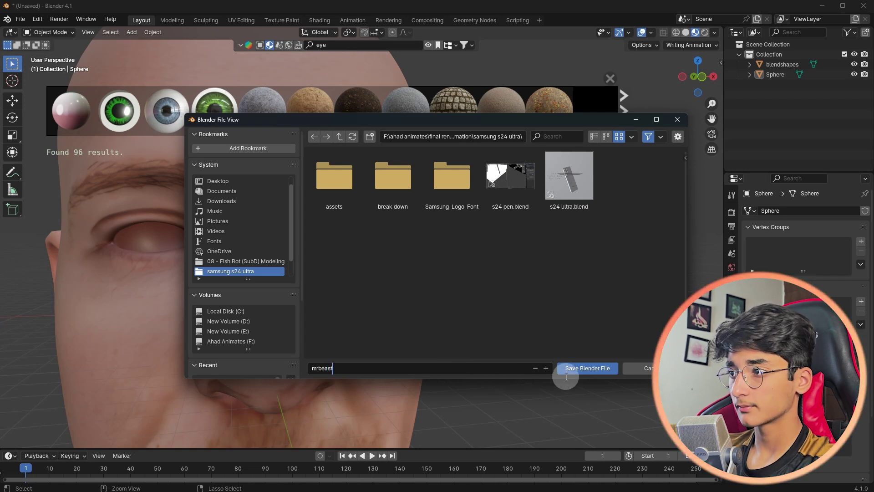
pyautogui.click(580, 366)
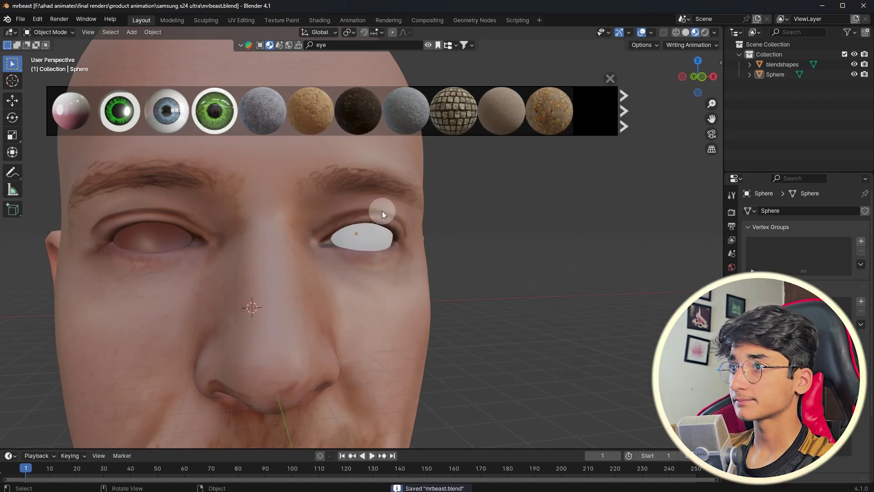
# Step: Open the reference portrait 1.webp from the AI AVATAR folder and examine the eye colour up close
pyautogui.moveTo(164, 112)
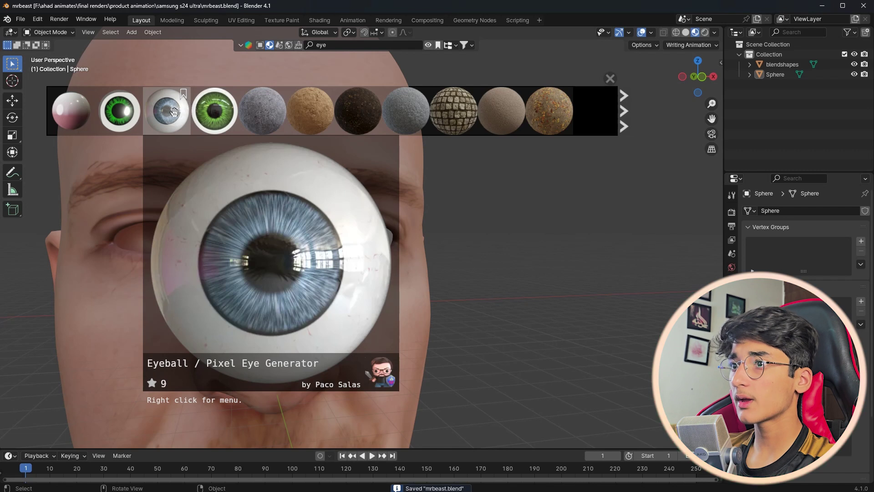
pyautogui.press('KP_Decimal')
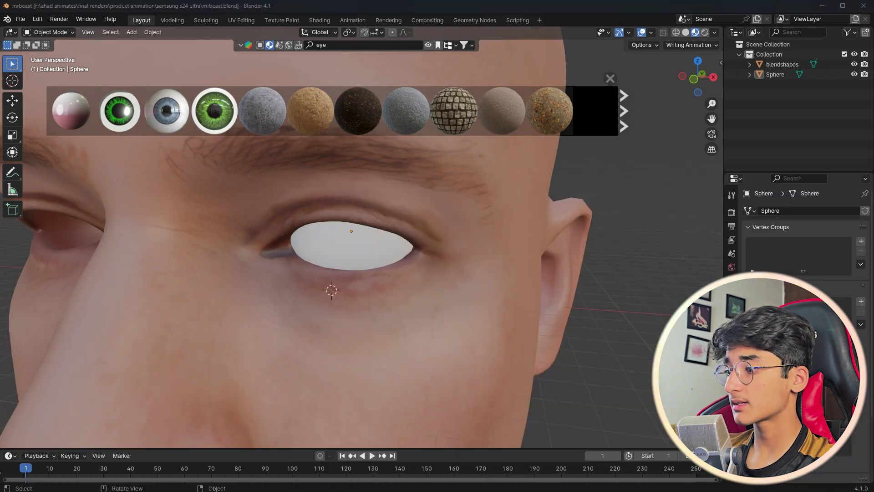
pyautogui.press('super+e')
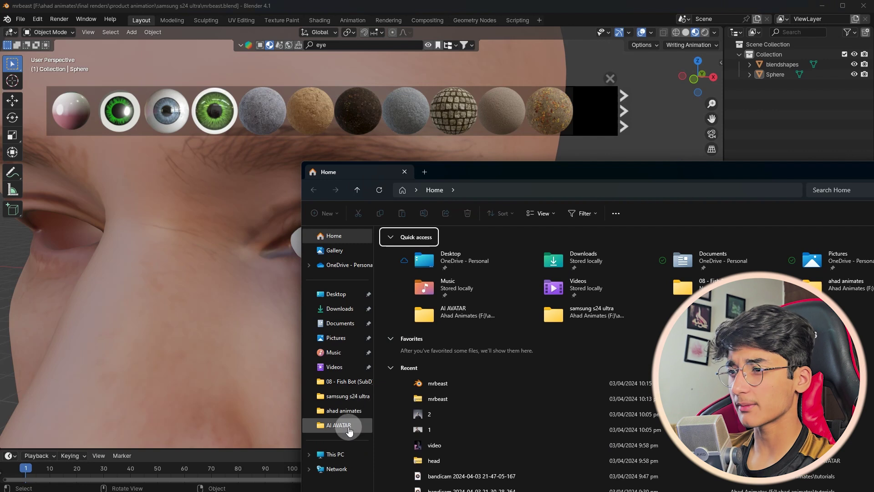
pyautogui.click(349, 426)
pyautogui.doubleClick(505, 258)
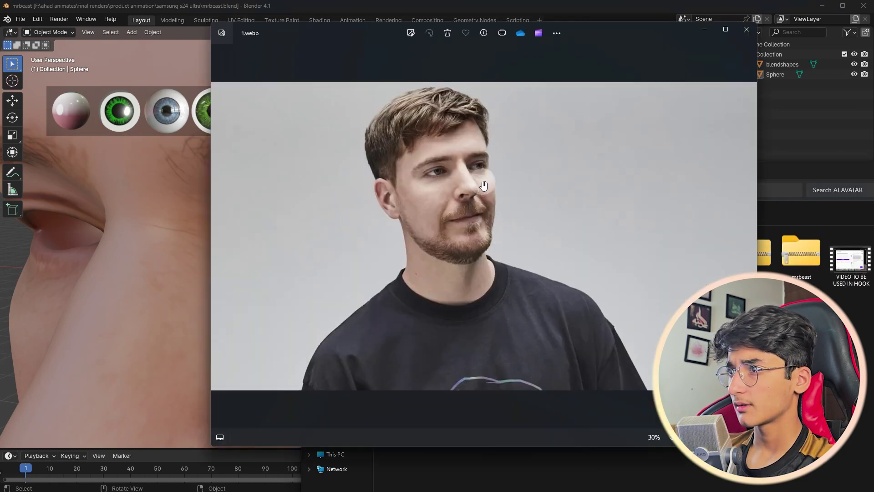
pyautogui.scroll(10, 484, 186)
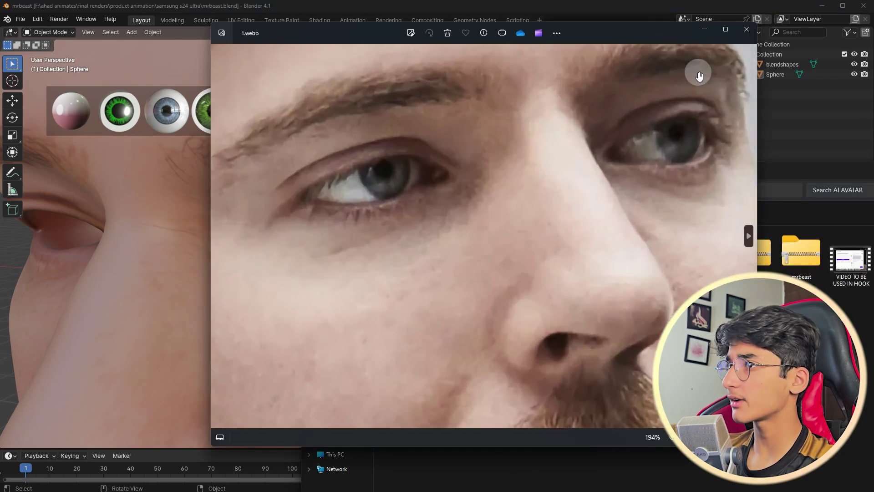
pyautogui.click(747, 29)
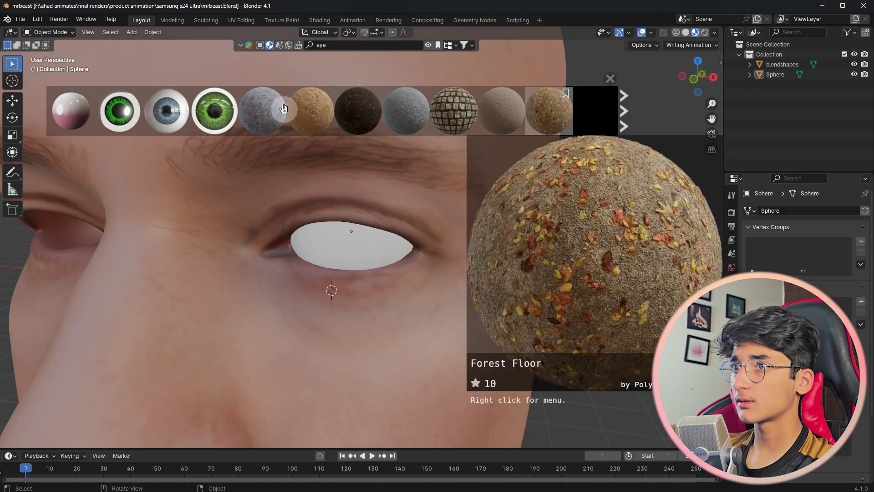
# Step: Apply the Eyeball / Pixel Eye Generator material with the blue iris to the eyeball sphere
pyautogui.moveTo(168, 115)
pyautogui.moveTo(78, 98)
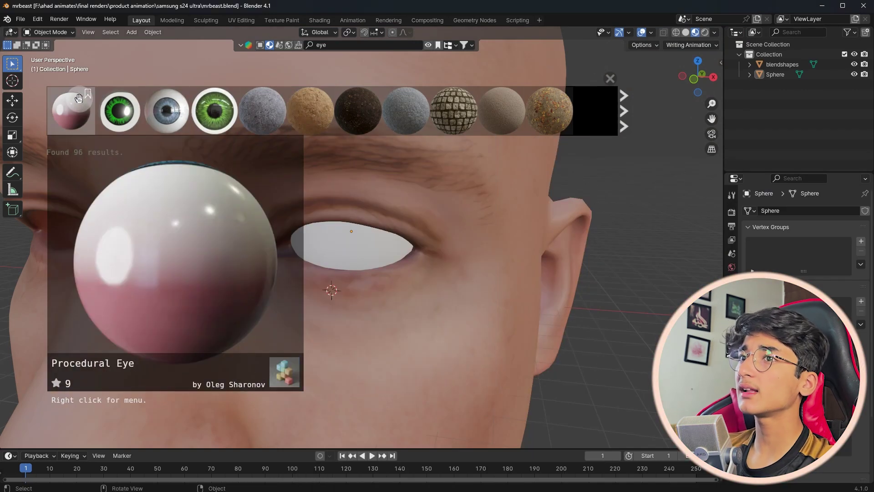
pyautogui.moveTo(171, 111); pyautogui.dragTo(336, 248)
pyautogui.scroll(-4, 331, 268)
pyautogui.scroll(3, 325, 266)
pyautogui.moveTo(308, 257); pyautogui.dragTo(378, 140, button='middle')
pyautogui.scroll(3, 296, 223)
pyautogui.scroll(-2, 360, 253)
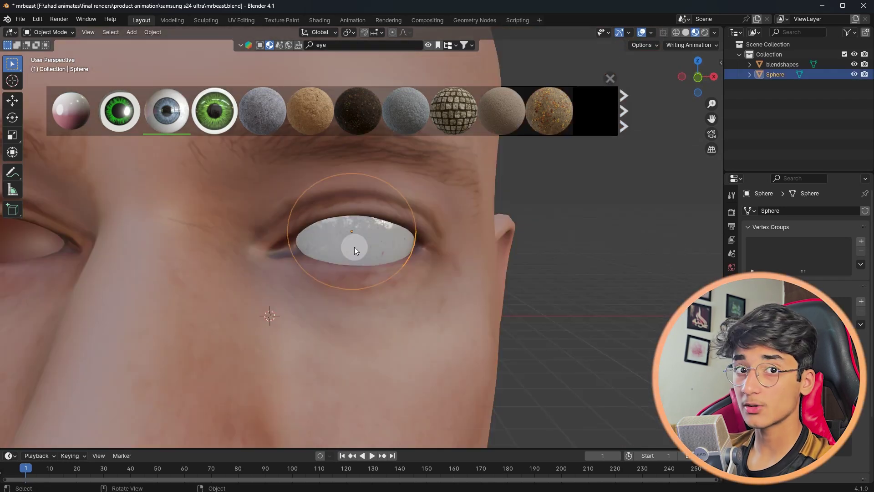
# Step: Rotate the eyeball freely with the trackball so its iris shows in the eye opening, and view the head from the front
pyautogui.scroll(3, 348, 239)
pyautogui.click(358, 222)
pyautogui.press('r')
pyautogui.press('r')
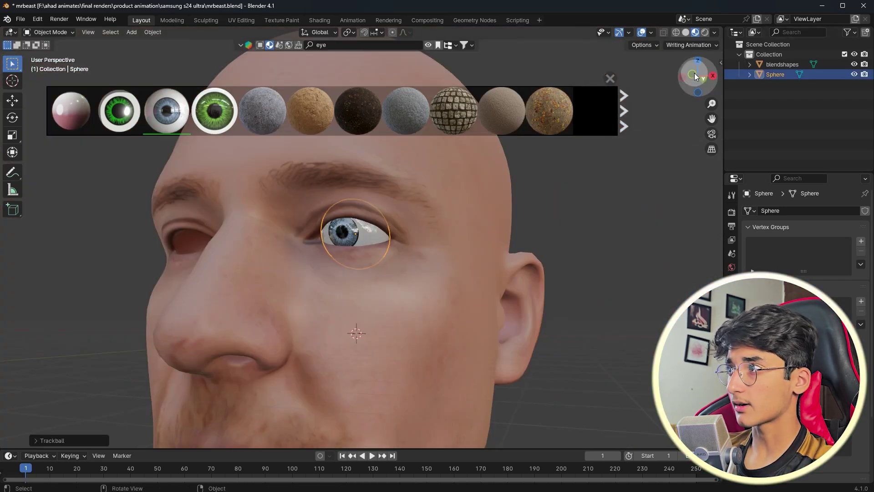
pyautogui.click(694, 73)
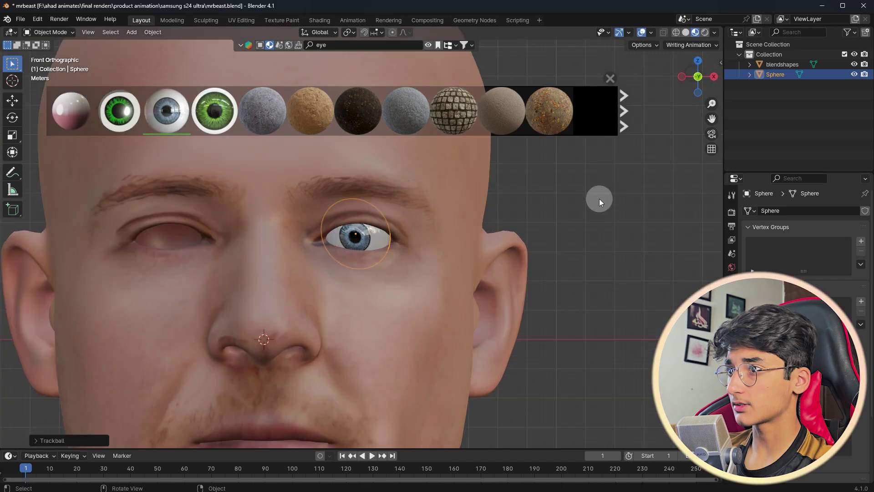
pyautogui.scroll(4, 597, 199)
pyautogui.press('r')
pyautogui.rightClick(585, 259)
pyautogui.press('r')
pyautogui.press('z')
pyautogui.rightClick(572, 228)
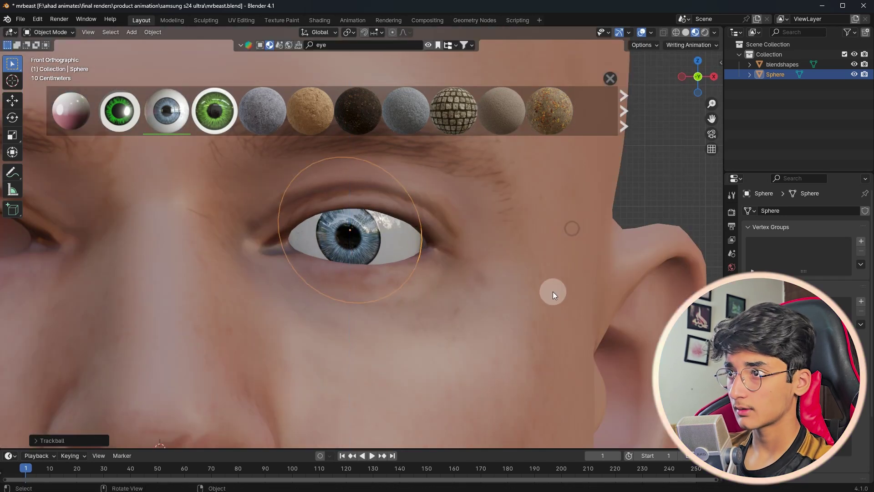
# Step: Clear the eyeball's scale to restore its round shape
pyautogui.click(152, 32)
pyautogui.moveTo(239, 82)
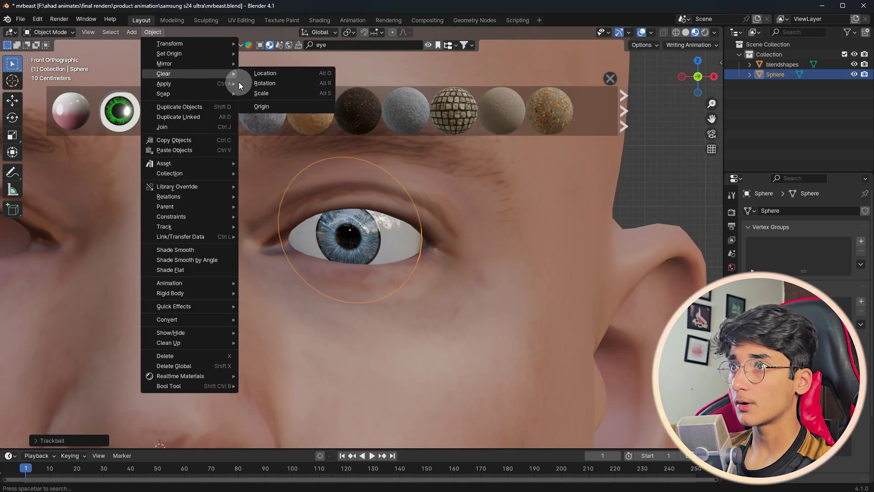
pyautogui.click(272, 94)
pyautogui.scroll(3, 454, 233)
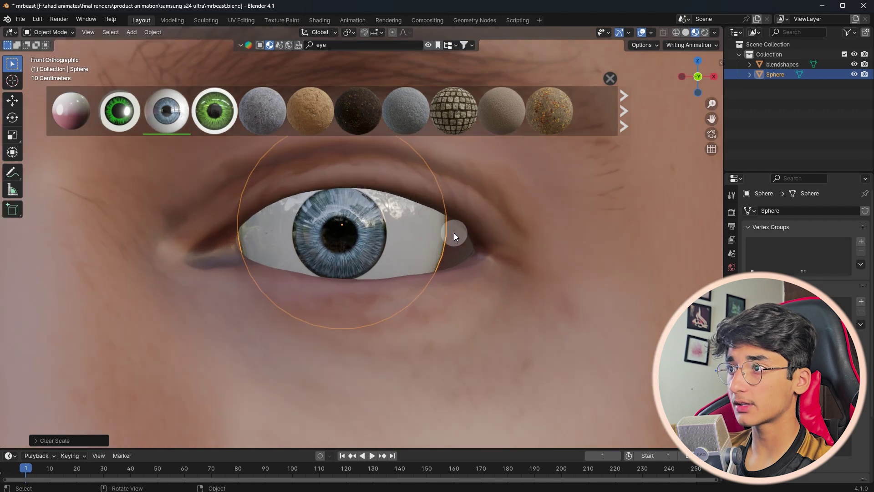
# Step: Shift the eyeball along X, scale it up uniformly to span the eye opening, and close the material search results
pyautogui.press('g')
pyautogui.press('x')
pyautogui.press('s')
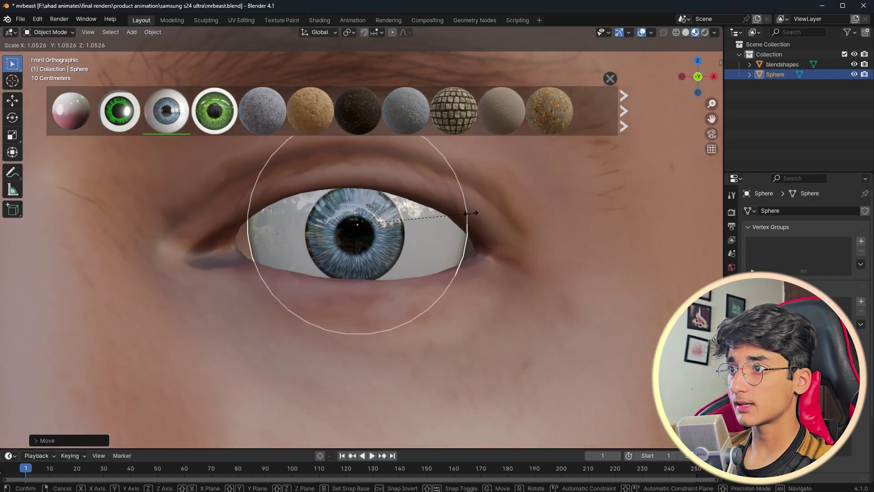
pyautogui.click(657, 86)
pyautogui.click(610, 79)
pyautogui.press('g')
pyautogui.click(496, 242)
pyautogui.moveTo(496, 242); pyautogui.dragTo(506, 234, button='middle')
pyautogui.press('s')
pyautogui.click(523, 228)
# Step: Reposition the eyeball in the eye opening in front view and rotate it with the trackball to adjust the gaze
pyautogui.click(689, 78)
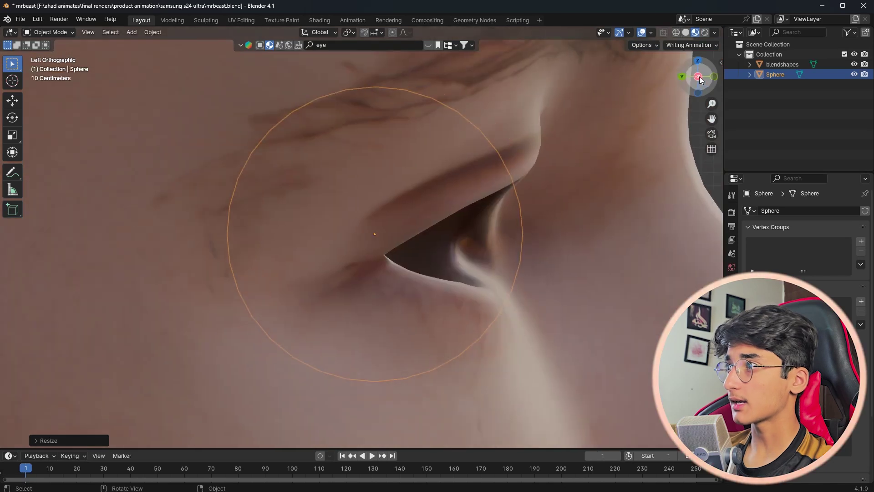
pyautogui.click(689, 78)
pyautogui.press('g')
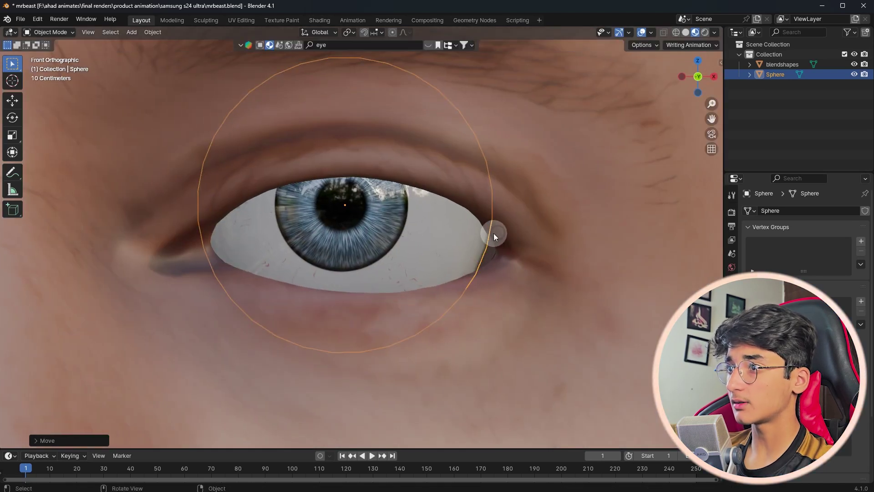
pyautogui.click(506, 259)
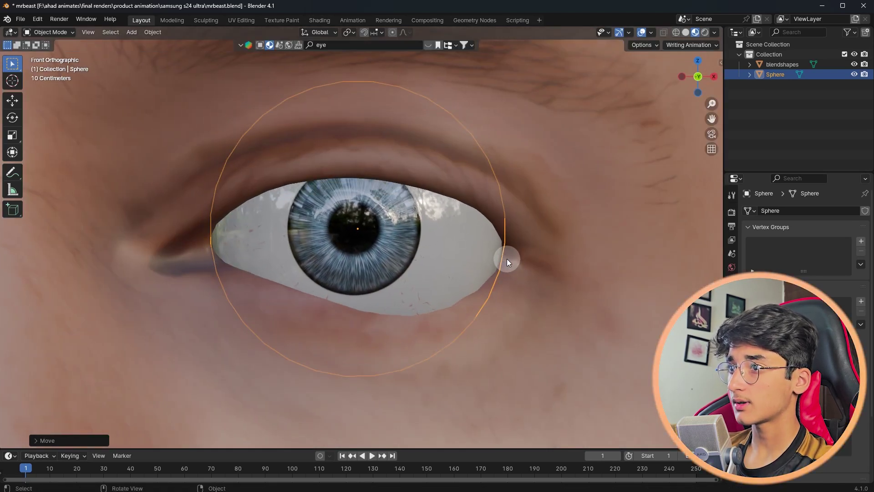
pyautogui.rightClick(507, 261)
pyautogui.press('r')
pyautogui.press('r')
pyautogui.click(542, 244)
# Step: Fine-tune the eyeball's depth in the socket with repeated small moves along Y, and check it against the face
pyautogui.moveTo(542, 245); pyautogui.dragTo(487, 253, button='middle')
pyautogui.press('g')
pyautogui.press('y')
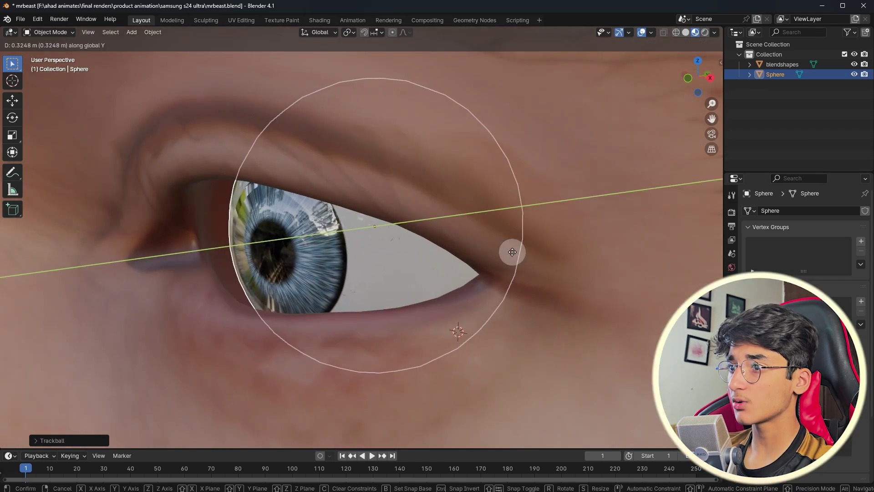
pyautogui.click(497, 243)
pyautogui.press('g')
pyautogui.press('y')
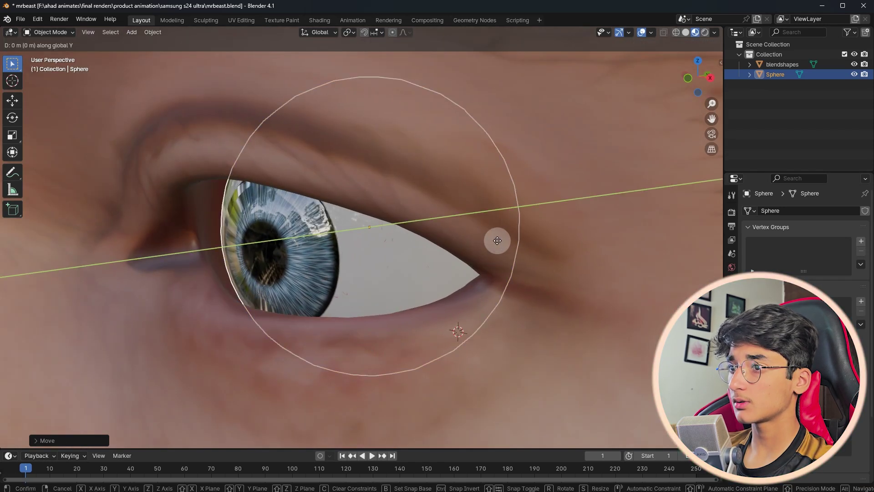
pyautogui.click(484, 238)
pyautogui.moveTo(484, 238); pyautogui.dragTo(412, 244, button='middle')
pyautogui.press('g')
pyautogui.press('y')
pyautogui.click(493, 244)
pyautogui.press('g')
pyautogui.press('y')
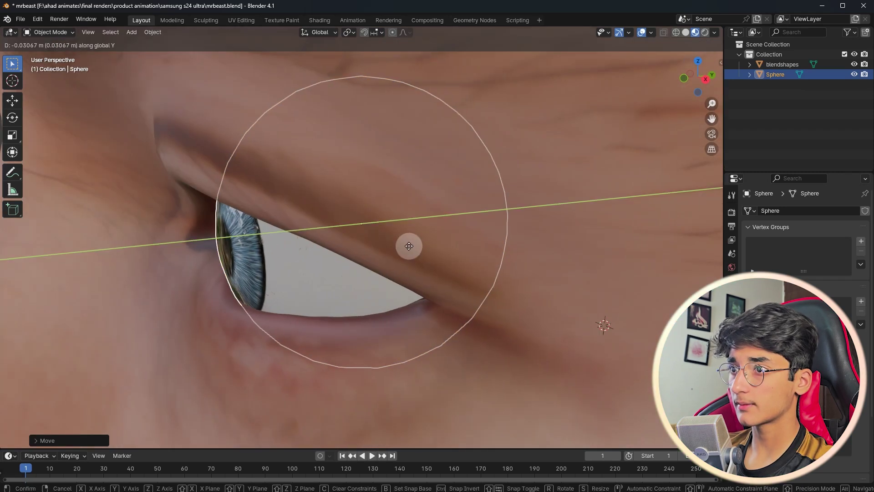
pyautogui.click(409, 246)
pyautogui.scroll(-6, 371, 195)
pyautogui.moveTo(371, 195); pyautogui.dragTo(412, 268, button='middle')
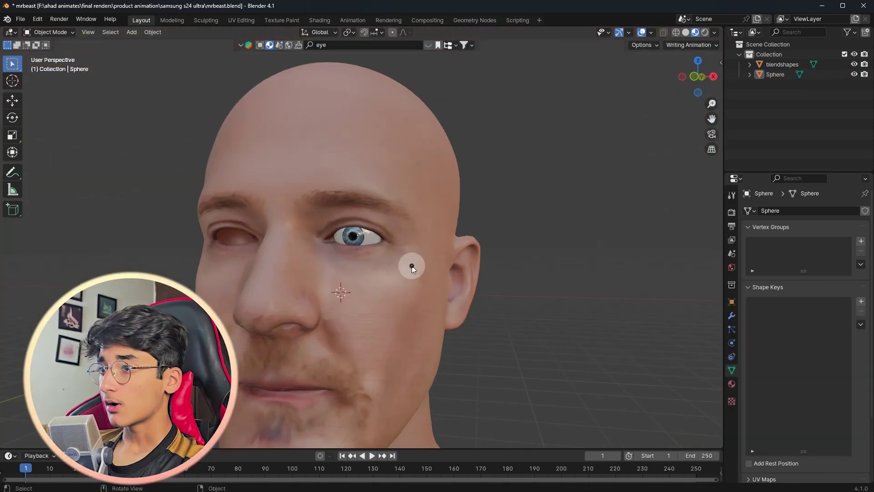
# Step: Try the eyeBlinkLeft and eyeLookDownLeft shape keys on the head, returning each value to 0
pyautogui.click(411, 269)
pyautogui.scroll(3, 477, 291)
pyautogui.scroll(-2, 786, 314)
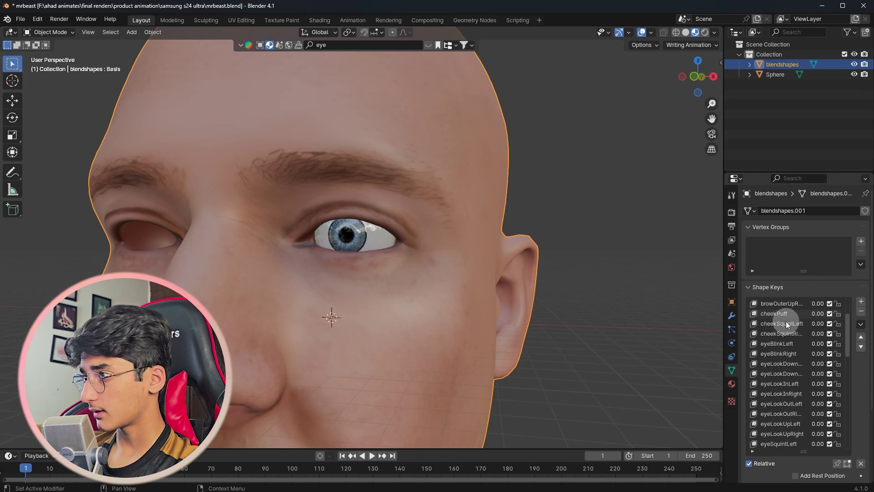
pyautogui.click(792, 345)
pyautogui.scroll(-2, 790, 384)
pyautogui.moveTo(816, 475)
pyautogui.mouseDown()
pyautogui.moveTo(837, 475)
pyautogui.moveTo(815, 475)
pyautogui.mouseUp()
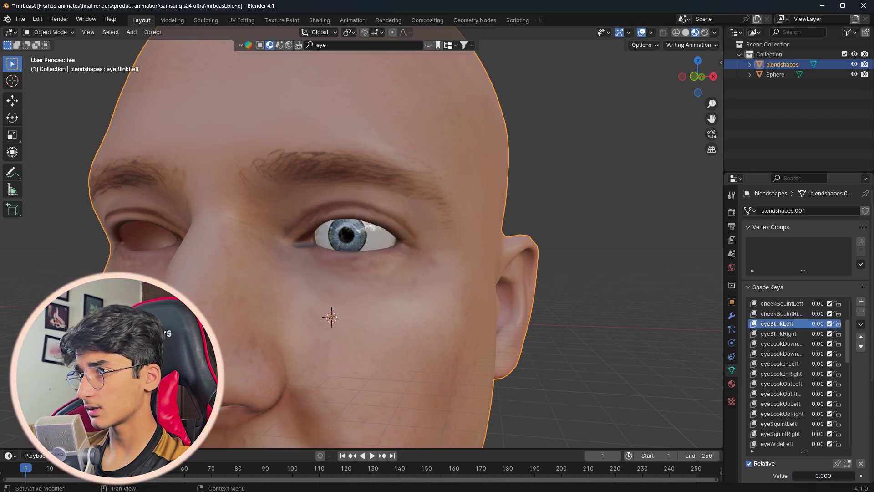
pyautogui.click(786, 343)
pyautogui.moveTo(822, 475)
pyautogui.mouseDown()
pyautogui.moveTo(842, 475)
pyautogui.moveTo(823, 475)
pyautogui.mouseUp()
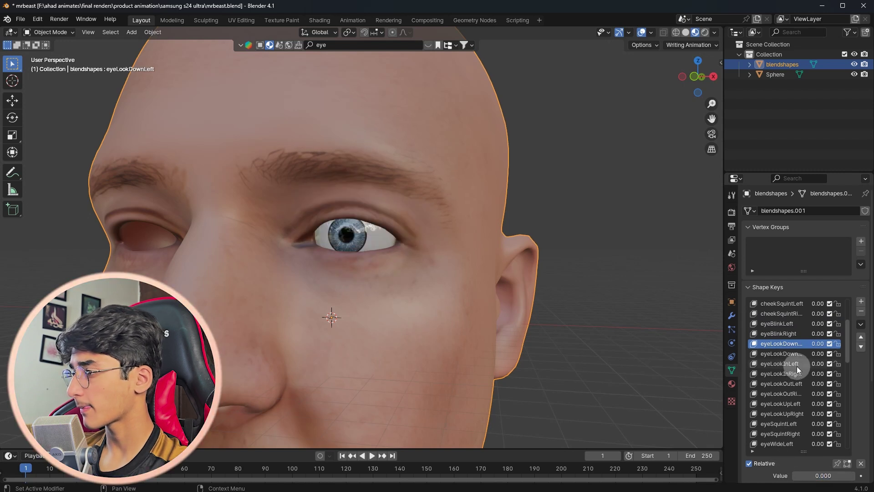
# Step: Set the head's browOuterUpLeft shape key to 1.000
pyautogui.scroll(4, 791, 334)
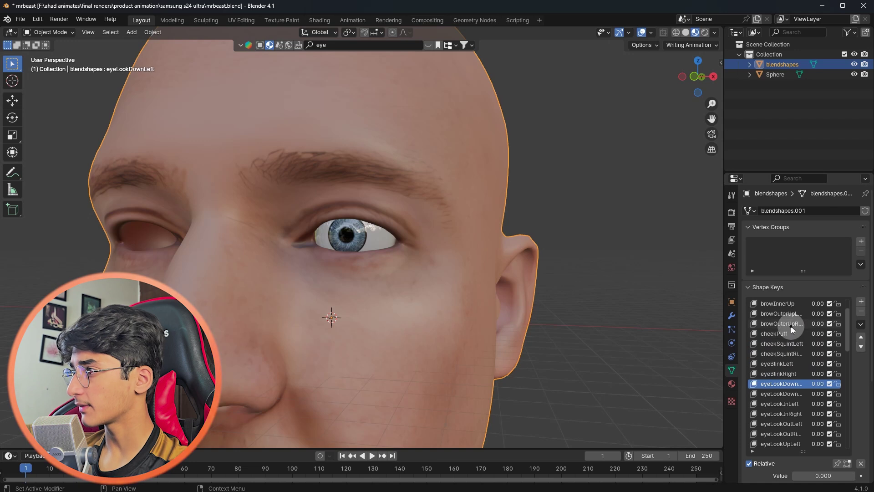
pyautogui.click(792, 314)
pyautogui.moveTo(806, 478); pyautogui.dragTo(855, 478)
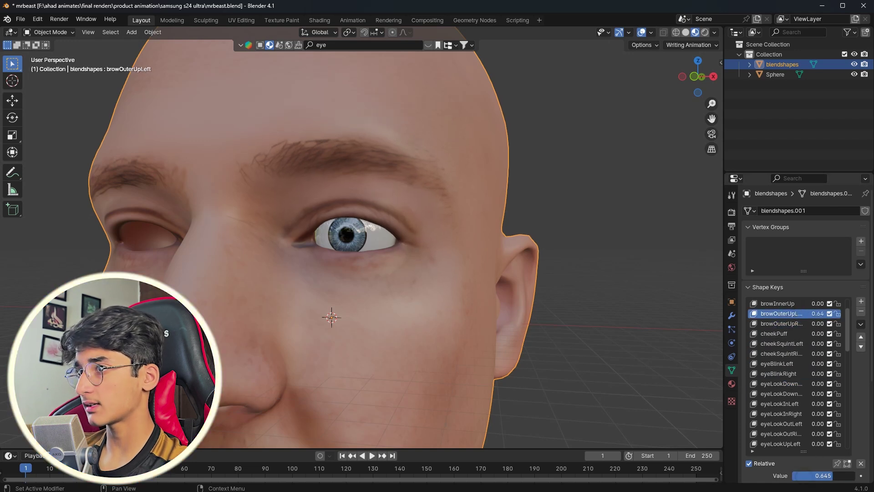
# Step: Nudge the eyeball along Y and Z so it sits against the eyelids when seen from the side
pyautogui.moveTo(527, 288); pyautogui.dragTo(353, 250, button='middle')
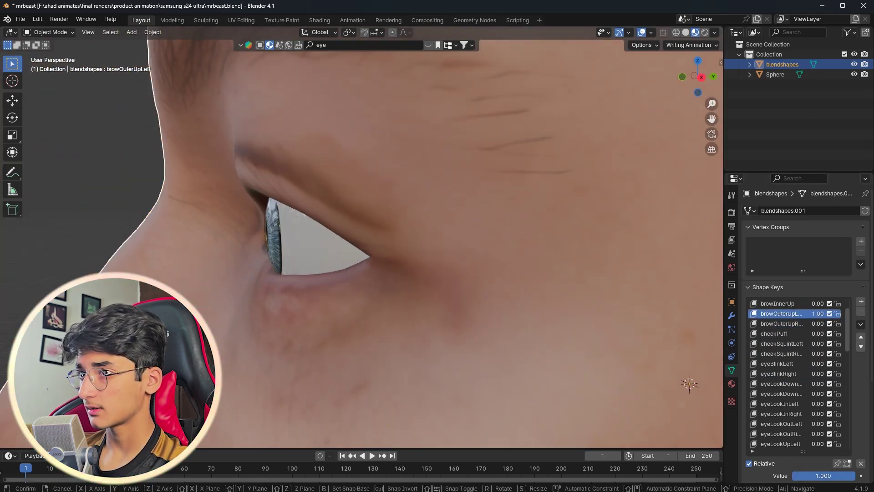
pyautogui.click(326, 246)
pyautogui.press('g')
pyautogui.press('y')
pyautogui.click(324, 245)
pyautogui.press('g')
pyautogui.press('z')
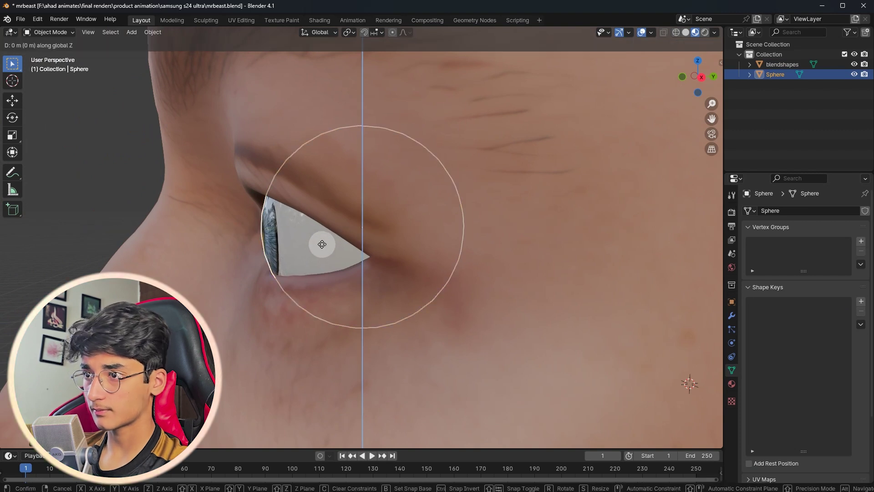
pyautogui.click(322, 242)
# Step: Finish adjusting the eyeball's height along Z in the socket and check its fit from around the face
pyautogui.moveTo(322, 241); pyautogui.dragTo(439, 223, button='middle')
pyautogui.scroll(-9, 440, 223)
pyautogui.moveTo(563, 257); pyautogui.dragTo(604, 311)
pyautogui.moveTo(403, 227); pyautogui.dragTo(447, 258, button='middle')
pyautogui.click(361, 240)
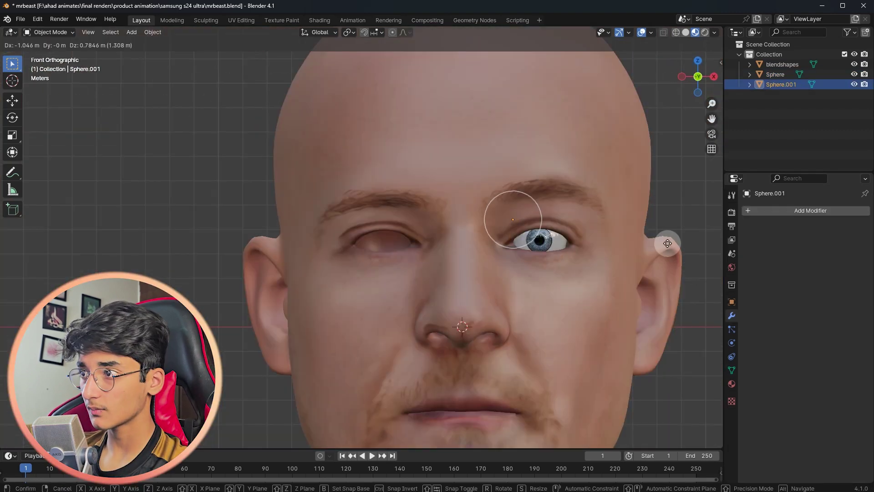
# Step: Duplicate the fitted eyeball and move the copy into the empty eye socket
pyautogui.press('z')
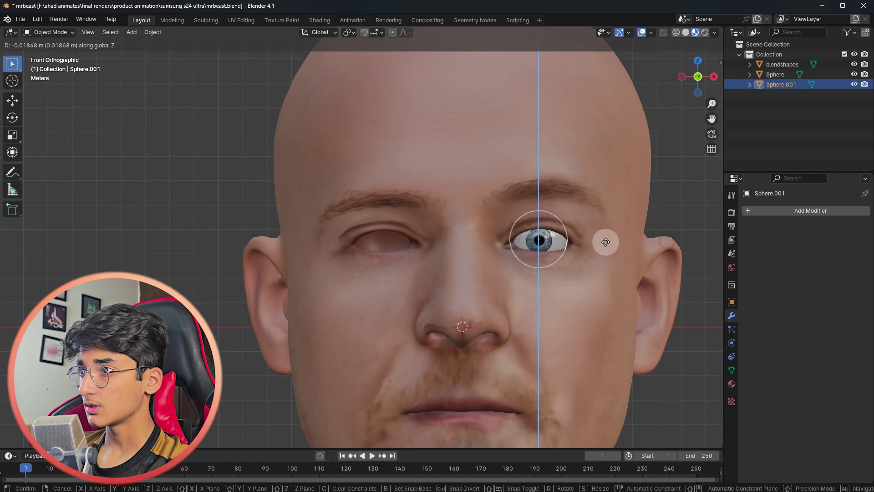
pyautogui.rightClick(505, 243)
pyautogui.scroll(2, 622, 209)
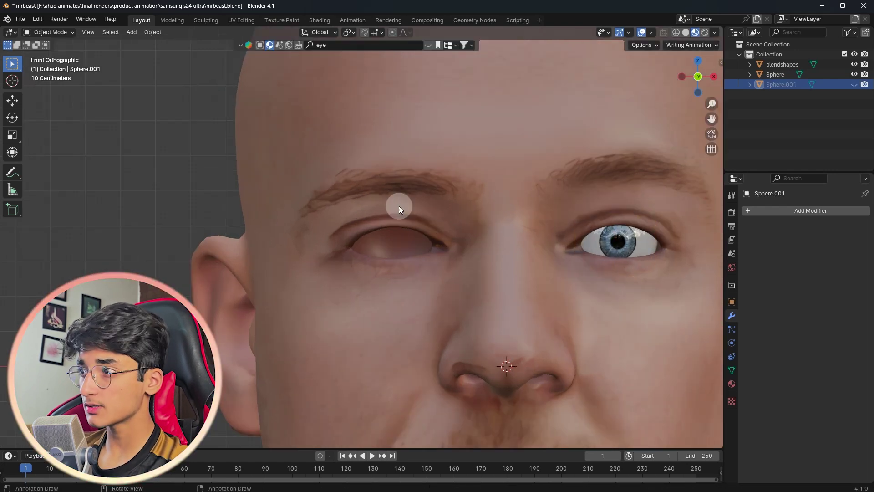
pyautogui.press('g')
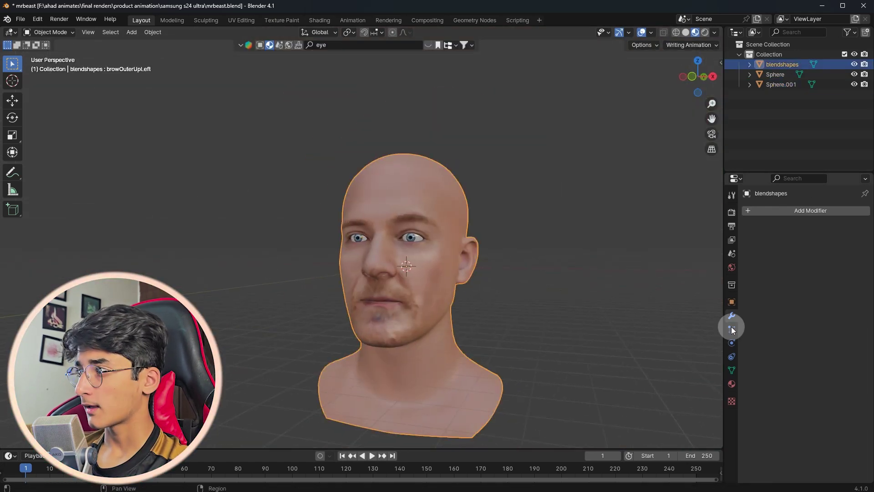
# Step: Open the head's shape keys and look through the list of facial expressions down to the jaw keys
pyautogui.click(731, 370)
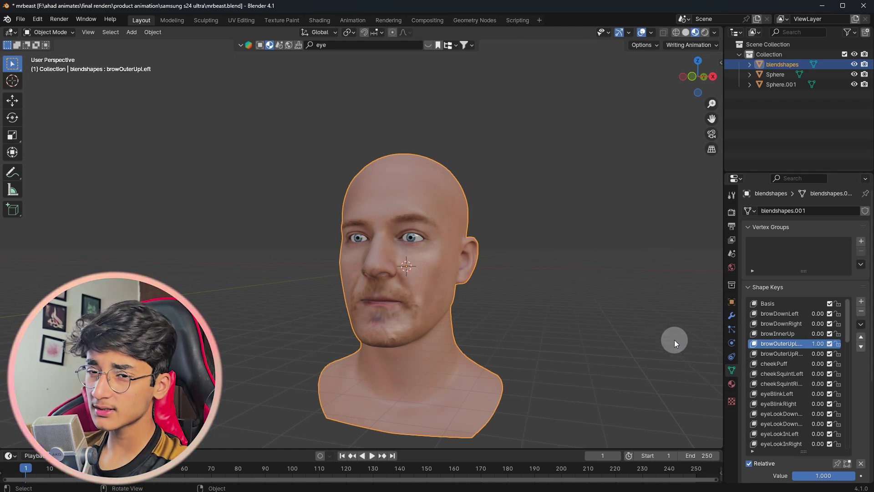
pyautogui.scroll(-6, 801, 364)
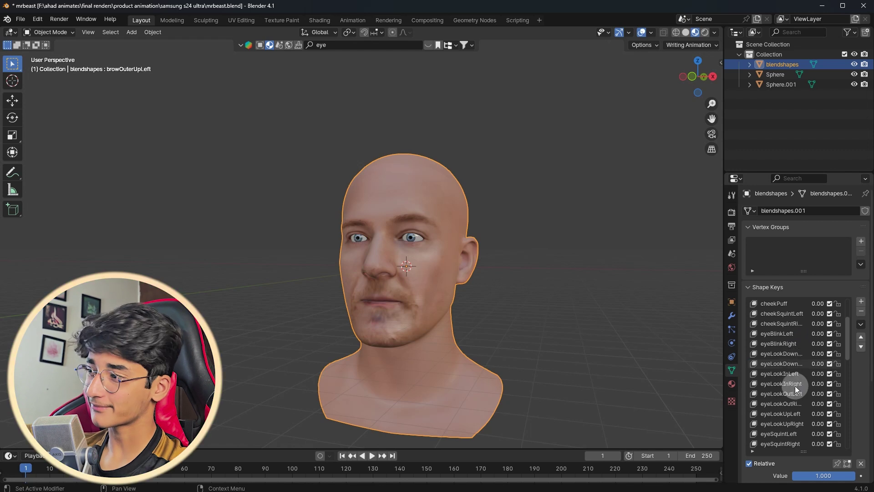
pyautogui.scroll(3, 798, 417)
pyautogui.scroll(-3, 775, 392)
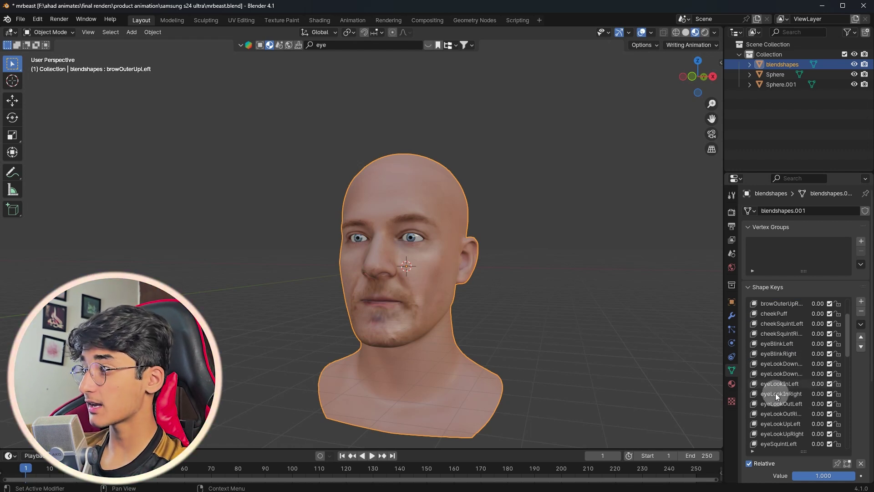
pyautogui.scroll(4, 785, 402)
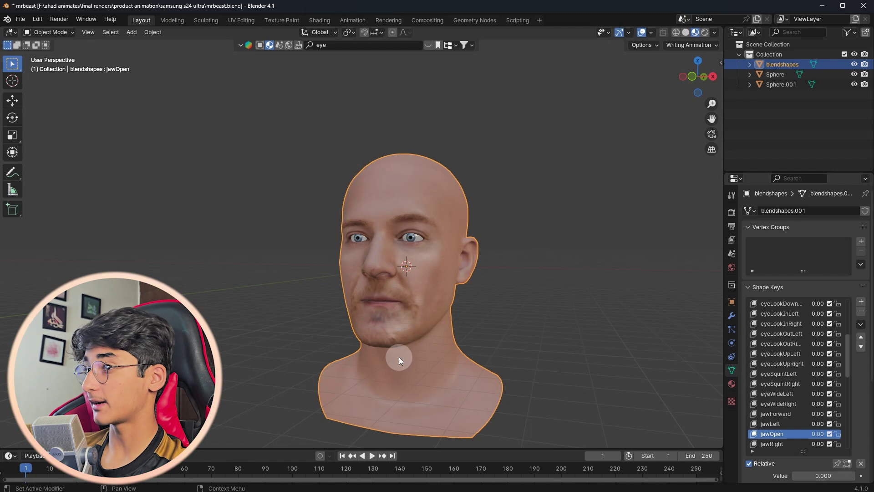
# Step: Inspect the head with both eyeballs up close and from several angles, and save the file
pyautogui.scroll(1, 318, 322)
pyautogui.moveTo(347, 318); pyautogui.dragTo(420, 312, button='middle')
pyautogui.scroll(2, 454, 293)
pyautogui.moveTo(682, 343); pyautogui.dragTo(474, 245, button='middle')
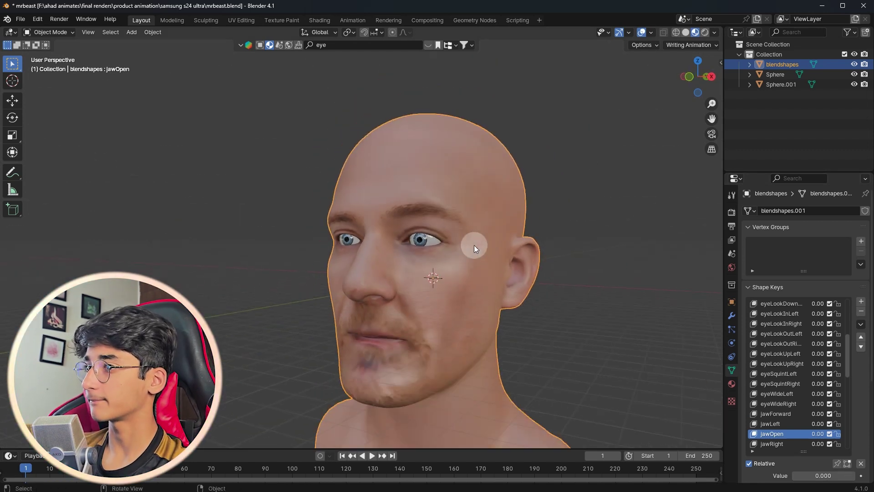
pyautogui.scroll(4, 462, 179)
pyautogui.moveTo(453, 169); pyautogui.dragTo(412, 159, button='middle')
pyautogui.scroll(-9, 400, 200)
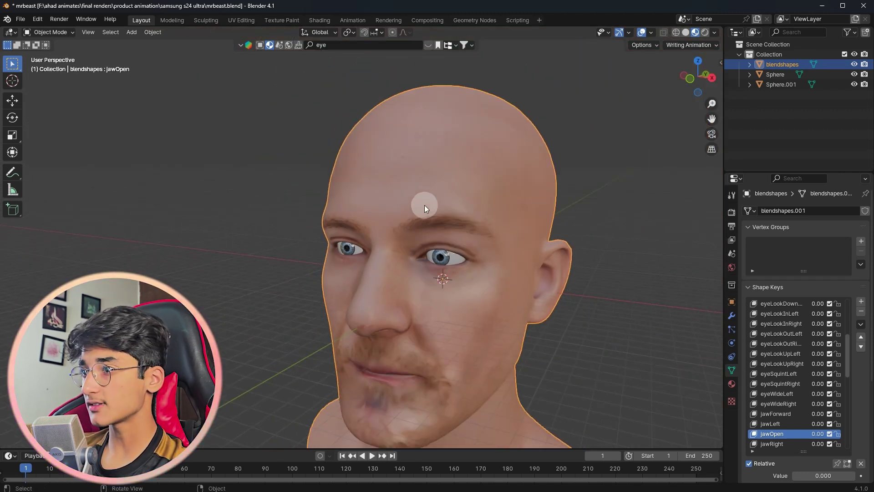
pyautogui.moveTo(322, 280); pyautogui.dragTo(387, 306, button='middle')
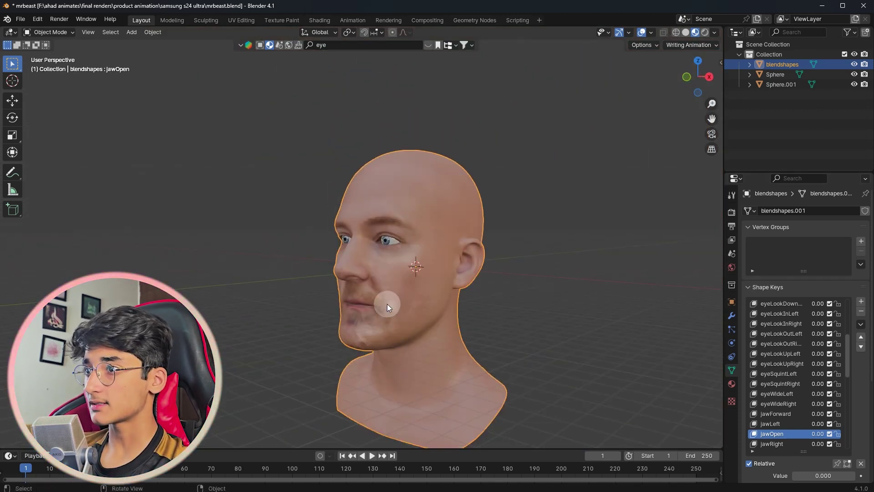
pyautogui.click(507, 335)
pyautogui.hotkey('ctrl', 's')
# Step: Search the online asset library's models for "hair" with free assets listed first
pyautogui.click(326, 44)
pyautogui.press('BackSpace')
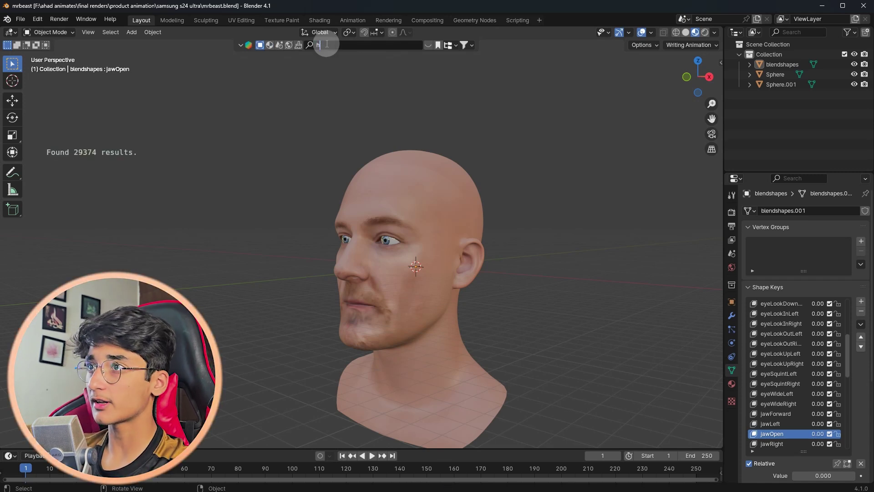
pyautogui.write('hair')
pyautogui.press('Return')
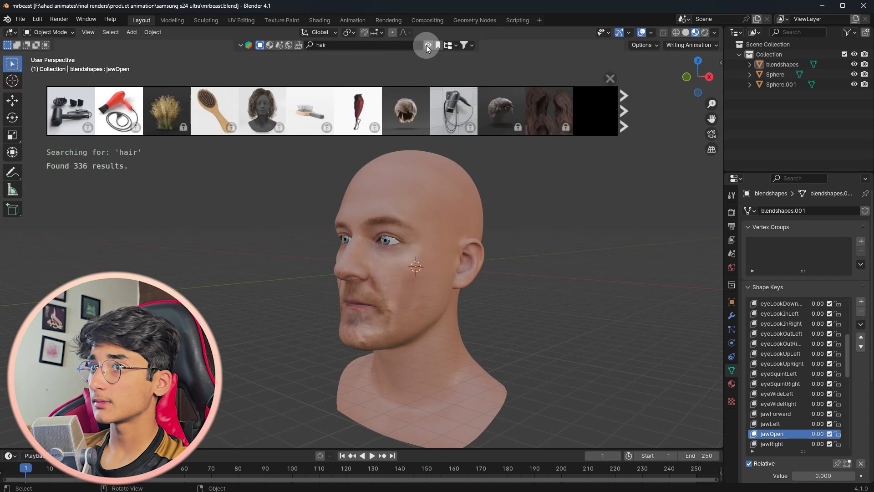
pyautogui.click(465, 46)
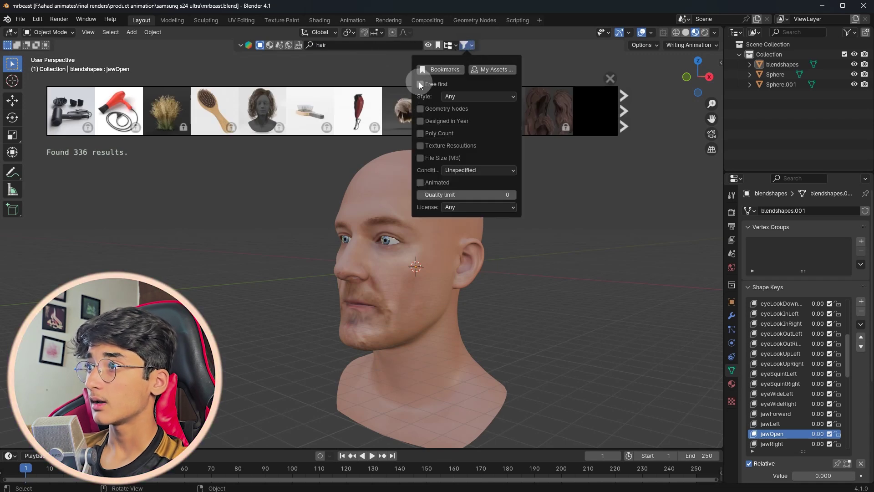
pyautogui.click(421, 84)
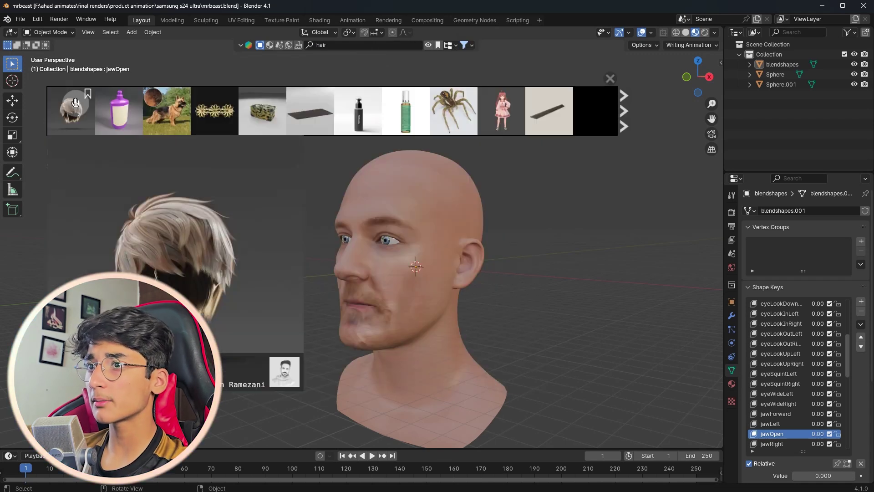
# Step: Add the free short hair model to the head and show the viewport in material preview
pyautogui.click(71, 110)
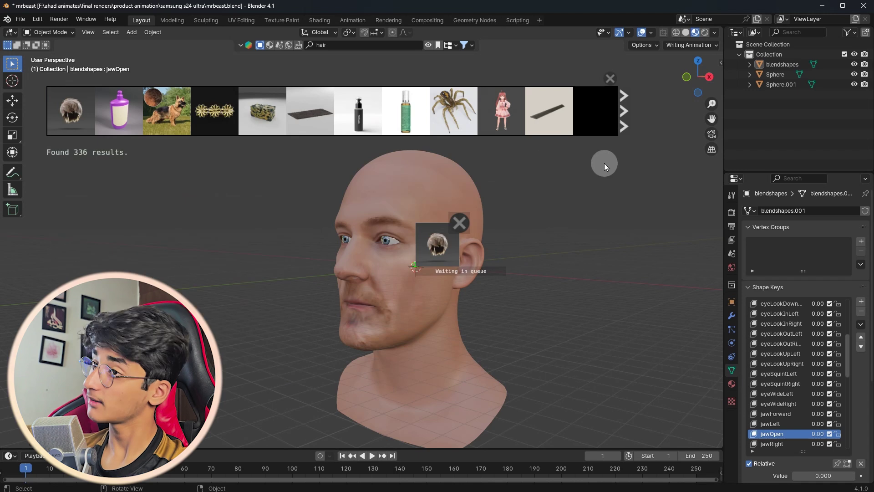
pyautogui.click(428, 43)
pyautogui.scroll(7, 523, 320)
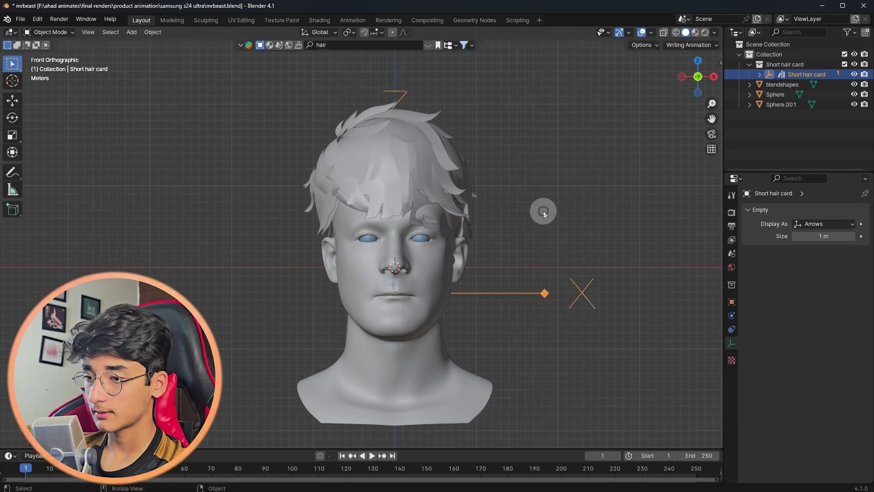
pyautogui.press('r')
pyautogui.press('z')
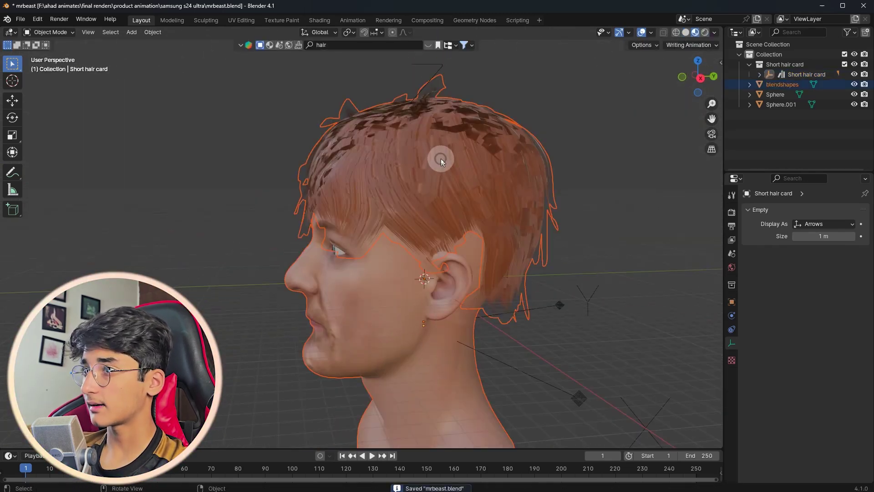
# Step: Try deleting the hair mesh from the head and look at the head from the front
pyautogui.click(476, 371)
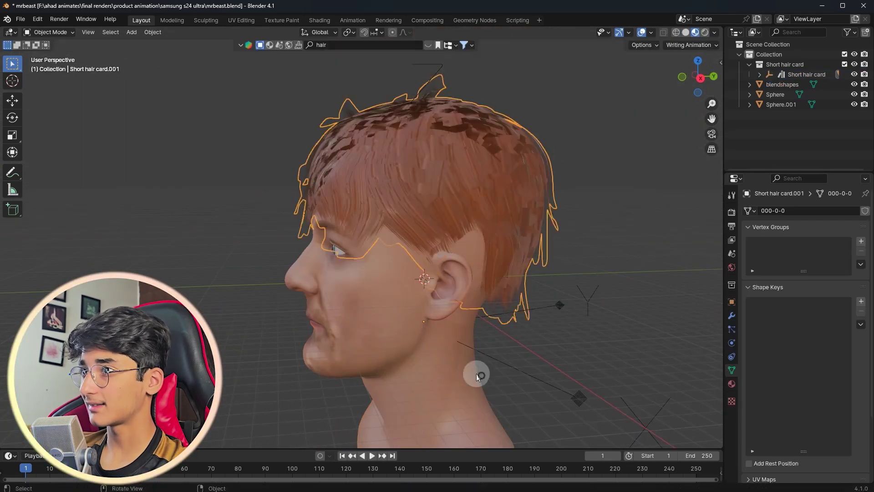
pyautogui.press('Delete')
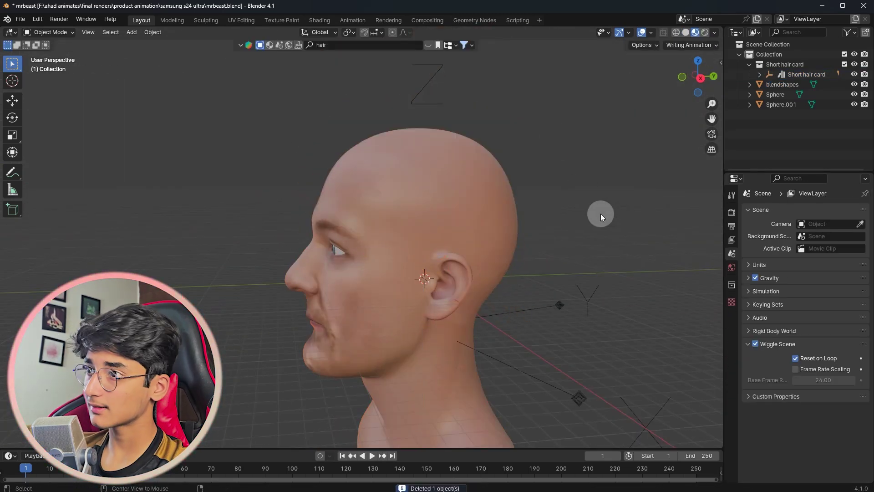
pyautogui.moveTo(589, 218); pyautogui.dragTo(539, 186, button='middle')
pyautogui.click(403, 127)
pyautogui.scroll(1, 485, 118)
pyautogui.click(606, 136)
pyautogui.scroll(1, 591, 146)
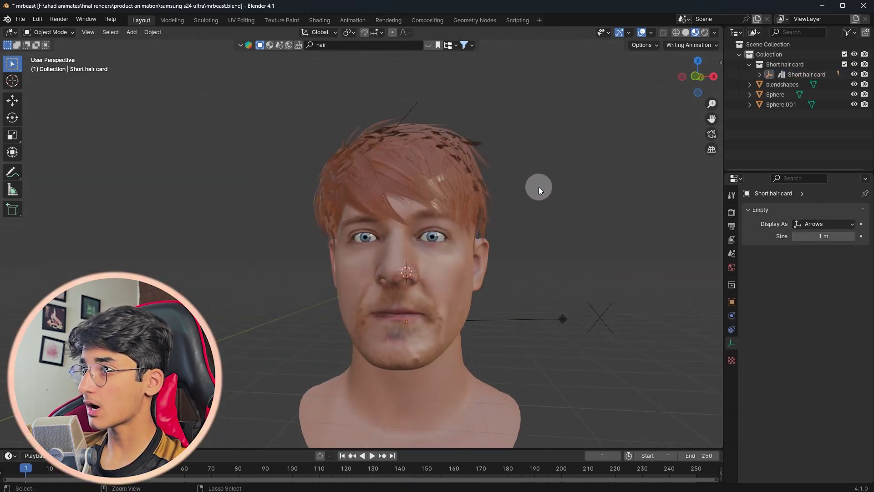
# Step: Save the file and add an area light with the viewport in rendered shading
pyautogui.hotkey('ctrl', 's')
pyautogui.click(704, 33)
pyautogui.hotkey('shift', 'a')
pyautogui.hotkey('shift', 'a')
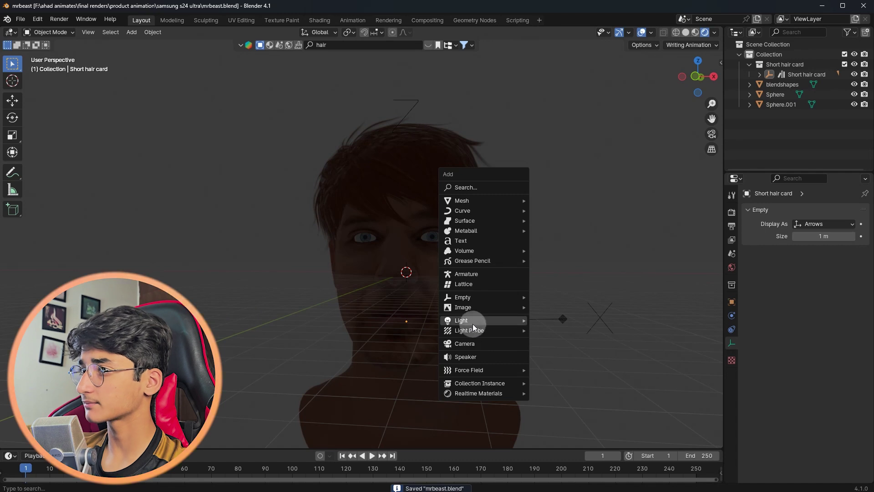
pyautogui.moveTo(472, 324)
pyautogui.click(550, 350)
# Step: Raise the area light along Z above the head and scale it up wider than the head
pyautogui.scroll(-4, 455, 273)
pyautogui.press('g')
pyautogui.press('z')
pyautogui.click(443, 161)
pyautogui.press('s')
pyautogui.rightClick(592, 245)
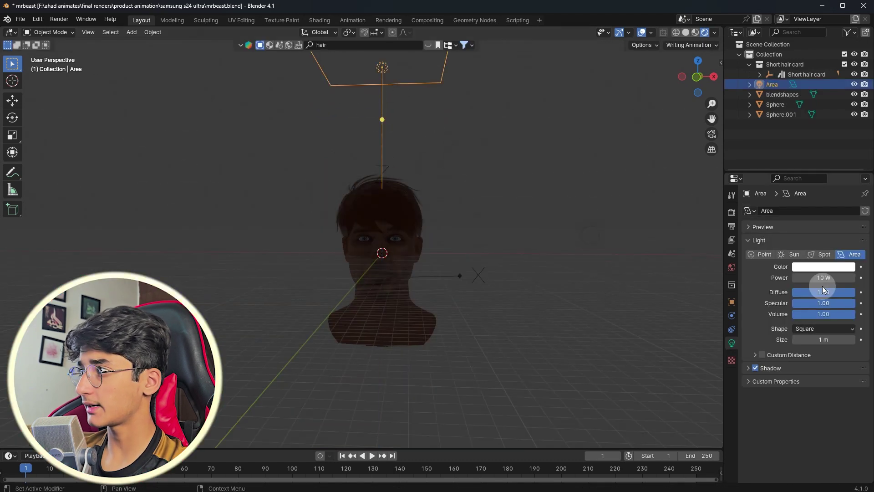
# Step: Set the overhead area light's power to 300 W
pyautogui.doubleClick(822, 277)
pyautogui.write('300')
pyautogui.press('Return')
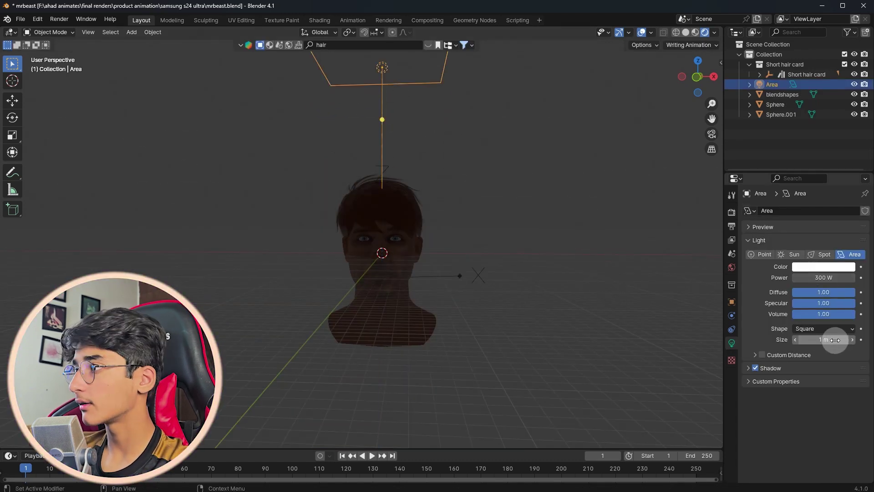
# Step: Set the render engine to Cycles with GPU Compute as the device
pyautogui.click(731, 212)
pyautogui.click(806, 210)
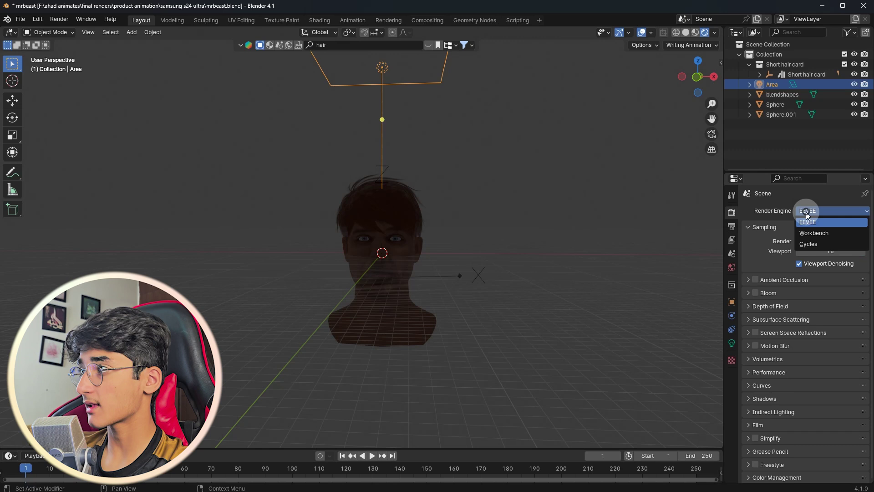
pyautogui.click(808, 244)
pyautogui.click(805, 235)
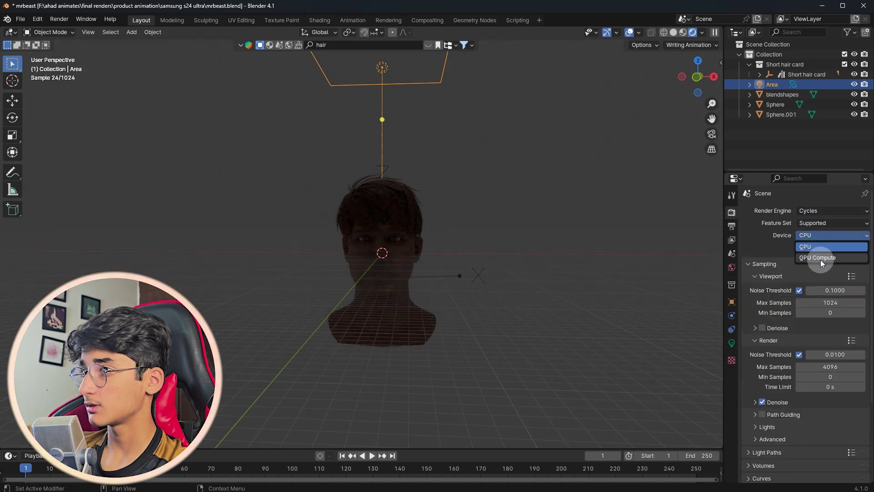
pyautogui.click(818, 257)
# Step: Enable viewport denoising and set the viewport's max samples to 32
pyautogui.click(762, 328)
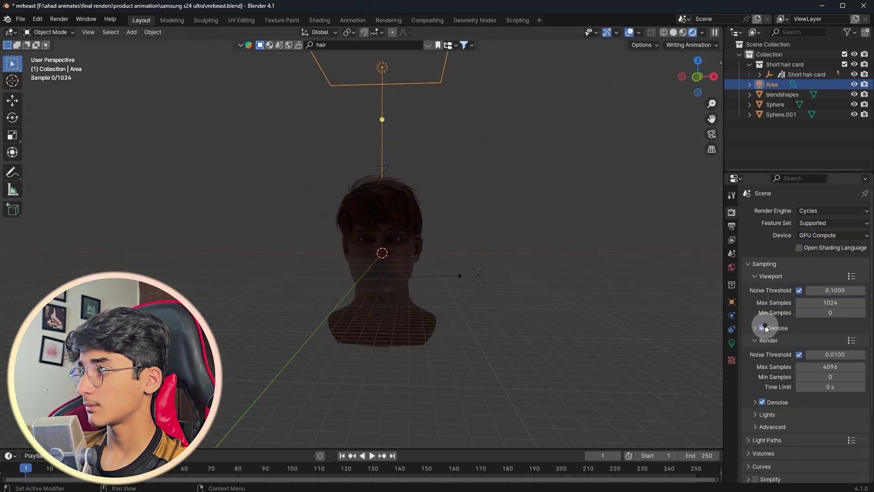
pyautogui.doubleClick(830, 302)
pyautogui.write('32')
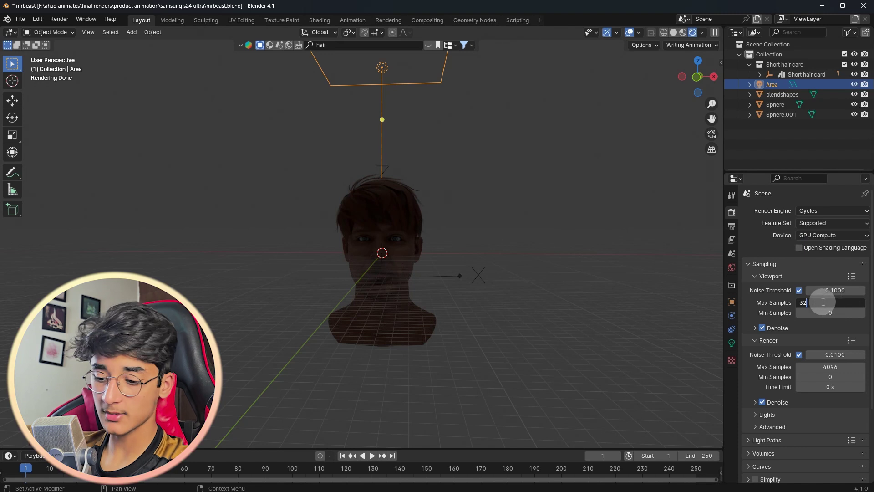
pyautogui.press('Return')
# Step: Duplicate the area light, move the copy out beside the head, and aim it at the head
pyautogui.hotkey('shift', 'd')
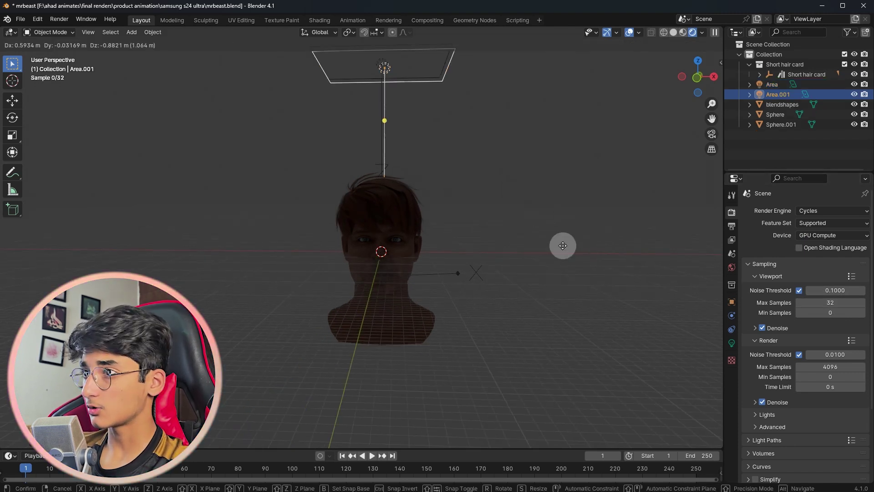
pyautogui.moveTo(544, 222); pyautogui.dragTo(518, 238, button='middle')
pyautogui.press('g')
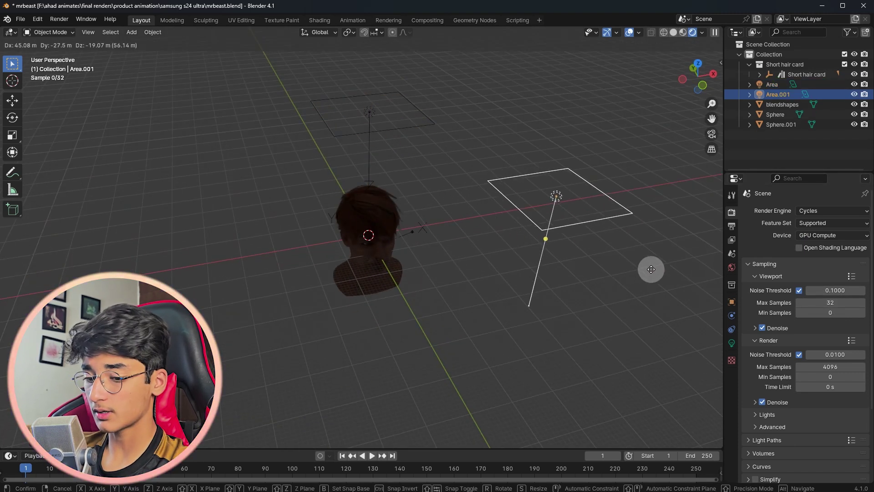
pyautogui.click(670, 268)
pyautogui.hotkey('shift', 't')
pyautogui.click(374, 244)
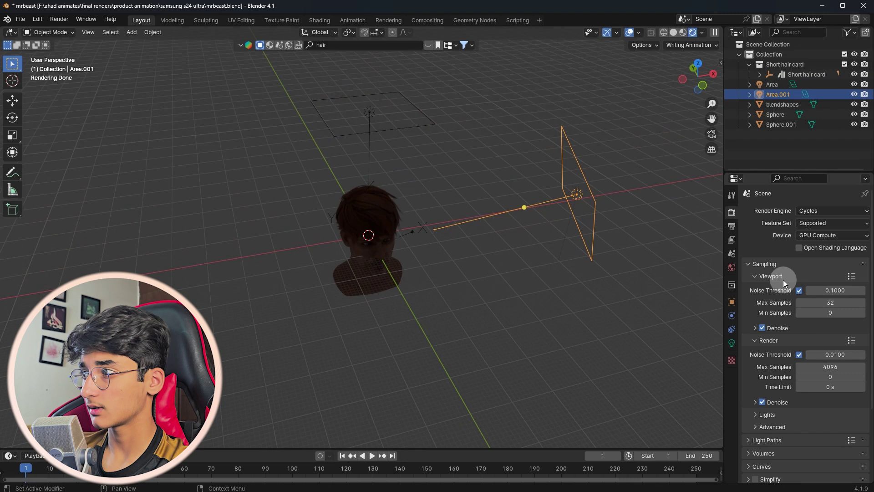
# Step: Set the side area light's power to 3000 W and its beam spread to 80°
pyautogui.click(732, 343)
pyautogui.click(817, 277)
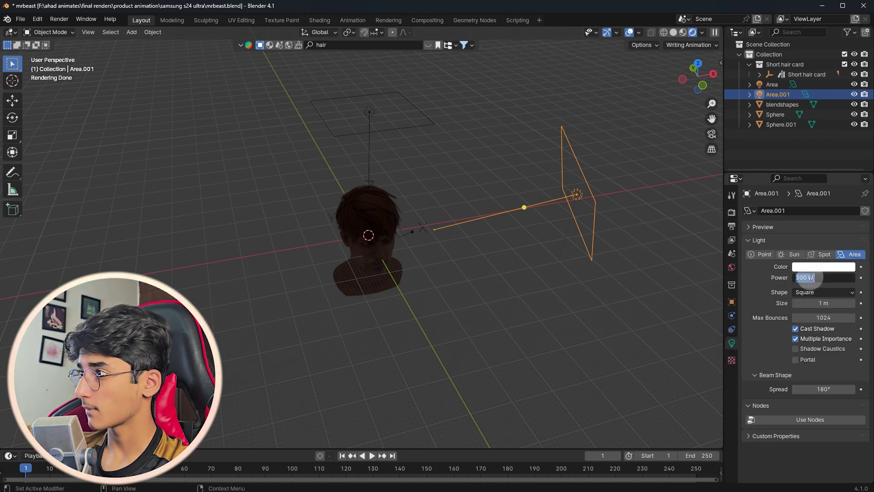
pyautogui.click(803, 277)
pyautogui.write('0')
pyautogui.press('Return')
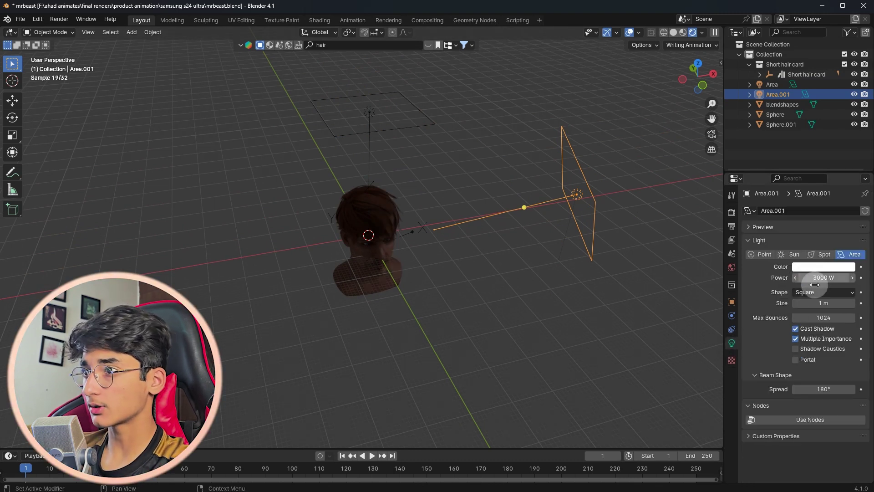
pyautogui.click(828, 389)
pyautogui.write('80')
pyautogui.press('Return')
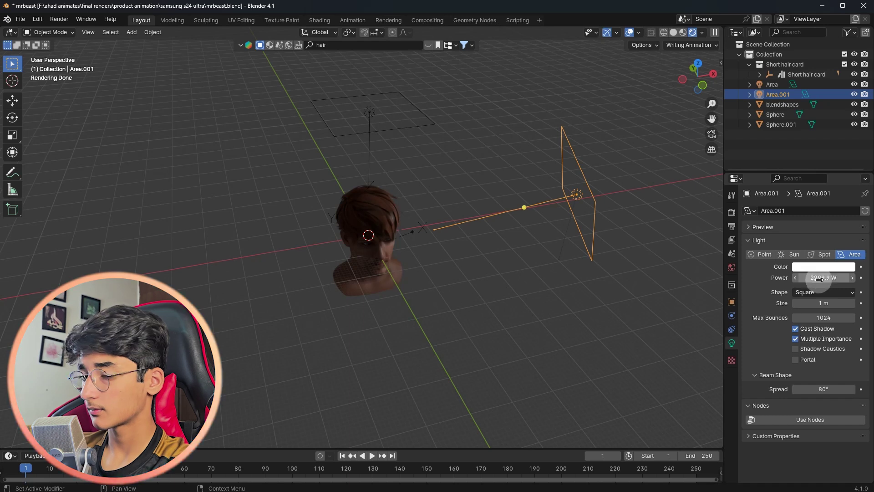
# Step: Set the side area light's power to 7000 W
pyautogui.click(820, 278)
pyautogui.write('7000')
pyautogui.press('Return')
# Step: Reposition the side area light so that it lights the head and hair from the side
pyautogui.press('a')
pyautogui.press('c')
pyautogui.press('s')
pyautogui.click(703, 85)
pyautogui.press('g')
pyautogui.click(683, 94)
pyautogui.click(713, 76)
pyautogui.press('g')
pyautogui.click(549, 191)
# Step: Select the head, frame it in the view, and check its rendered lighting from the front
pyautogui.click(523, 321)
pyautogui.press('KP_Decimal')
pyautogui.scroll(1, 501, 302)
pyautogui.moveTo(502, 307); pyautogui.dragTo(537, 332, button='middle')
pyautogui.scroll(-5, 489, 225)
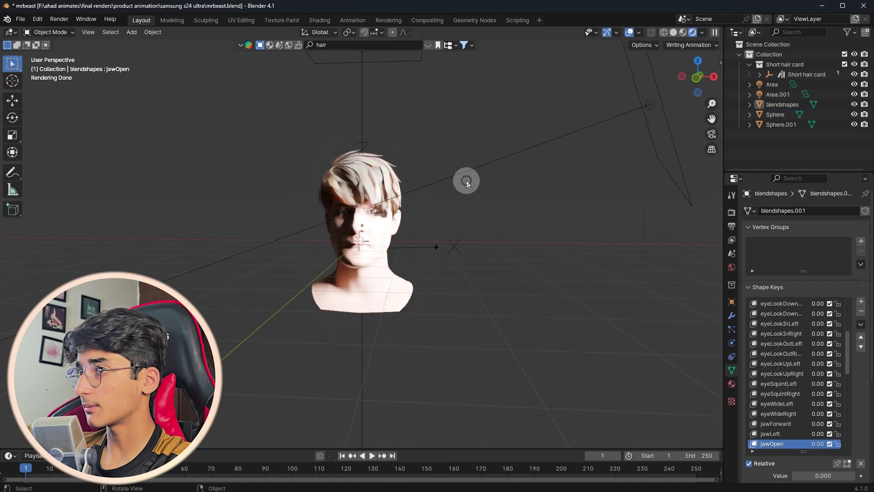
# Step: Set the power of the side area light to 800 W
pyautogui.click(467, 178)
pyautogui.click(805, 279)
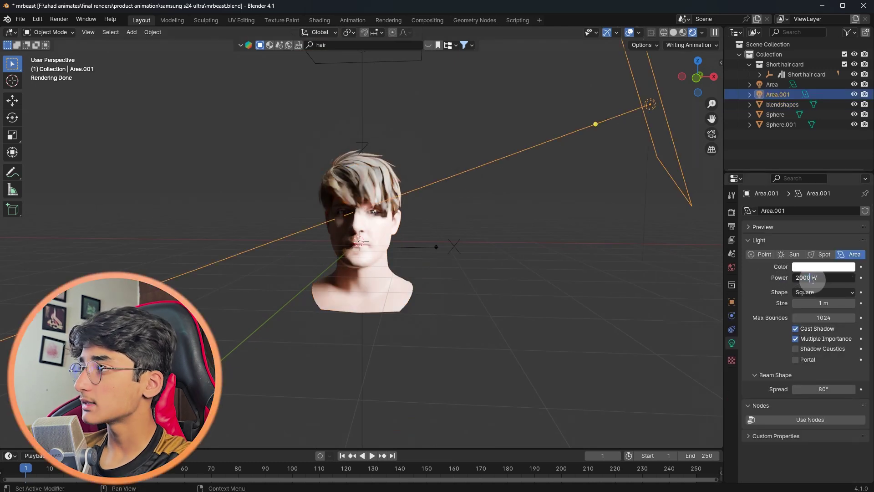
pyautogui.press('BackSpace')
pyautogui.press('BackSpace')
pyautogui.press('BackSpace')
pyautogui.press('BackSpace')
pyautogui.write('800')
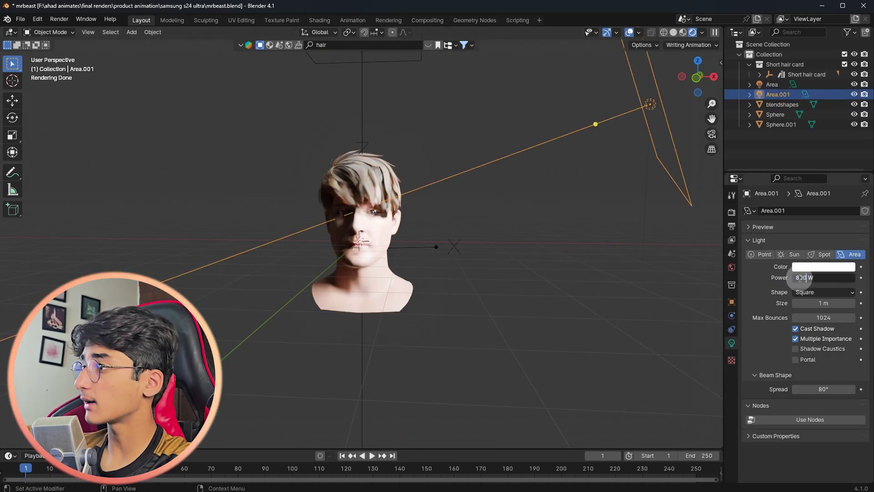
pyautogui.press('Return')
pyautogui.scroll(3, 481, 203)
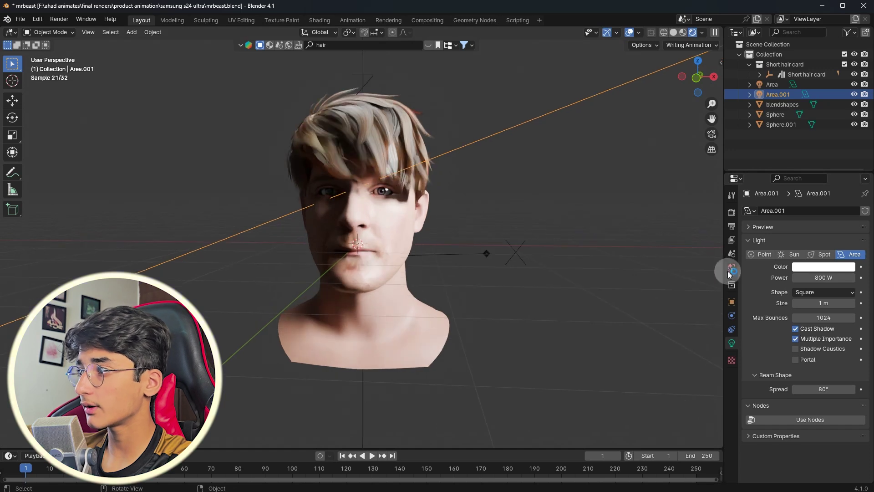
# Step: Set the side area light's beam spread to 140° and save the file
pyautogui.click(815, 388)
pyautogui.write('140')
pyautogui.press('Return')
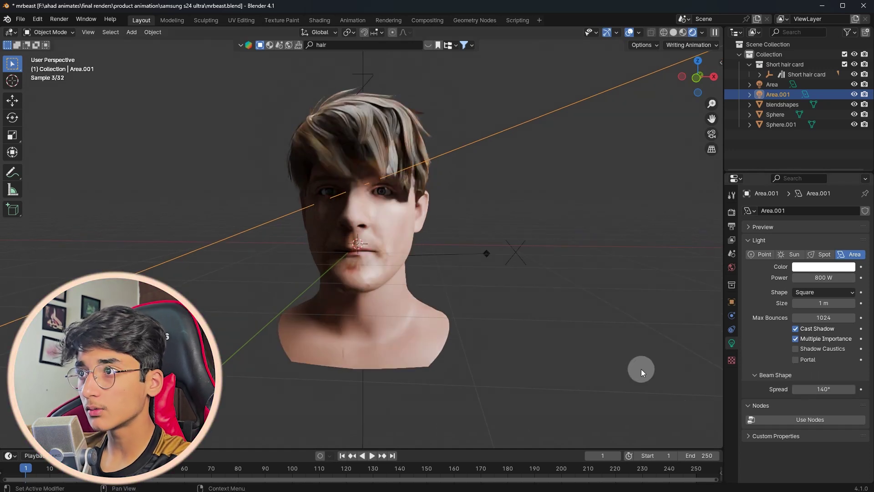
pyautogui.click(580, 276)
pyautogui.hotkey('ctrl', 's')
# Step: Duplicate the side area light and place the copy on the opposite side of the head
pyautogui.moveTo(640, 306); pyautogui.dragTo(578, 178, button='middle')
pyautogui.scroll(-1, 552, 140)
pyautogui.click(553, 142)
pyautogui.scroll(-3, 556, 145)
pyautogui.hotkey('shift', 'd')
pyautogui.keyDown('alt'); pyautogui.moveTo(277, 298); pyautogui.dragTo(392, 227, button='middle'); pyautogui.keyUp('alt')
# Step: Set the duplicated area light's power to 600 W and its beam spread to 100°
pyautogui.click(804, 277)
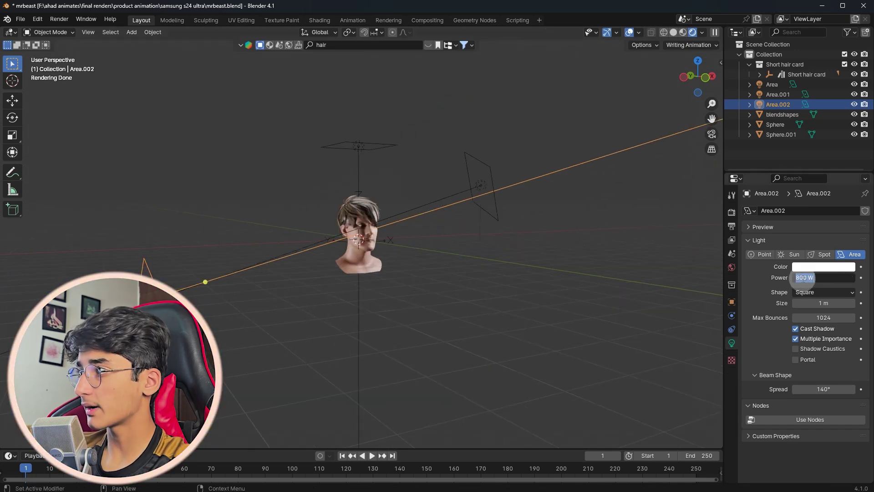
pyautogui.press('BackSpace')
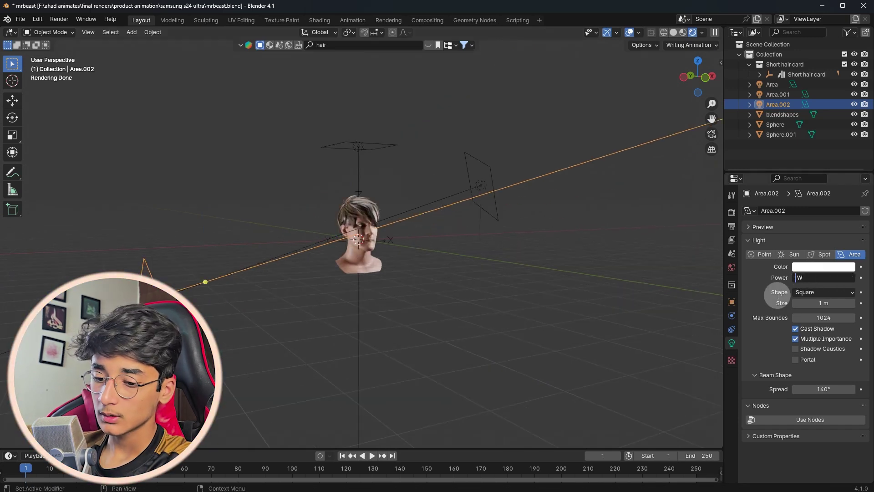
pyautogui.write('600')
pyautogui.press('Return')
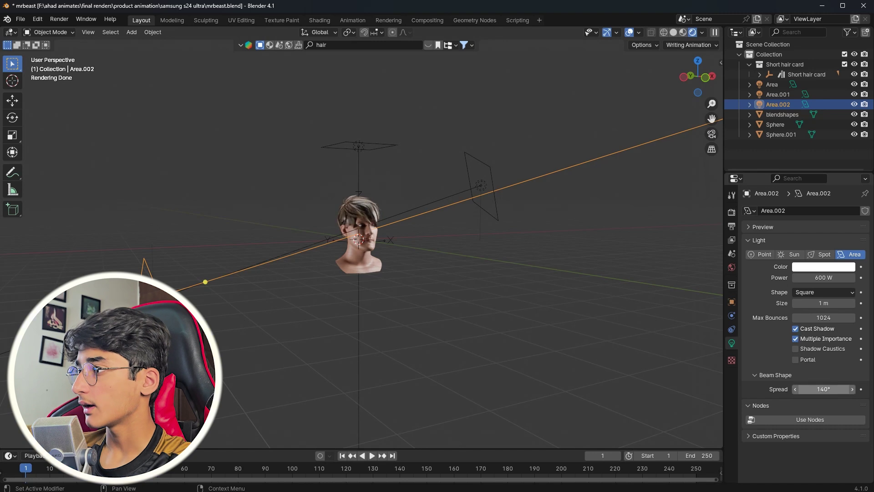
pyautogui.click(801, 389)
pyautogui.write('100')
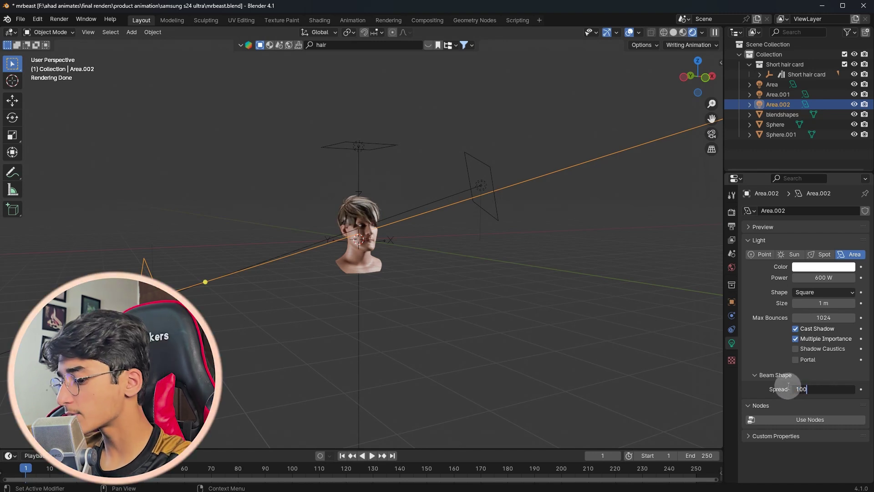
pyautogui.press('Return')
pyautogui.click(483, 350)
pyautogui.click(189, 295)
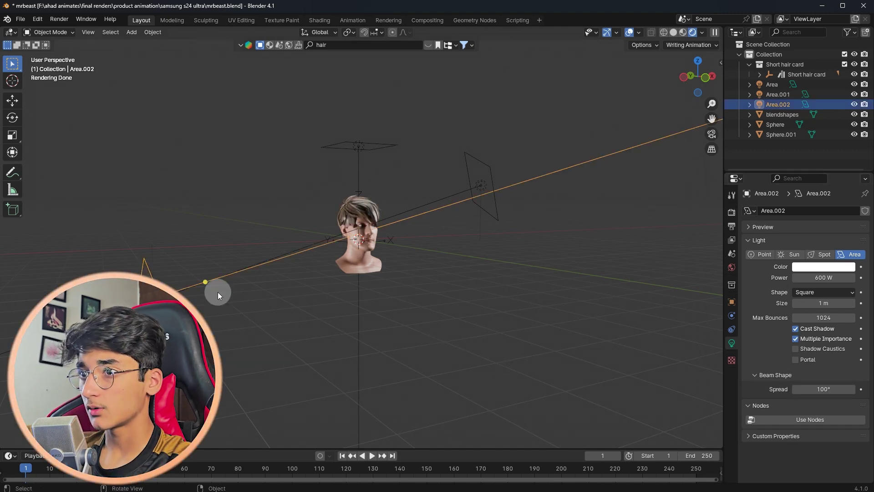
pyautogui.moveTo(309, 293); pyautogui.dragTo(401, 301, button='middle')
pyautogui.press('a')
pyautogui.press('w')
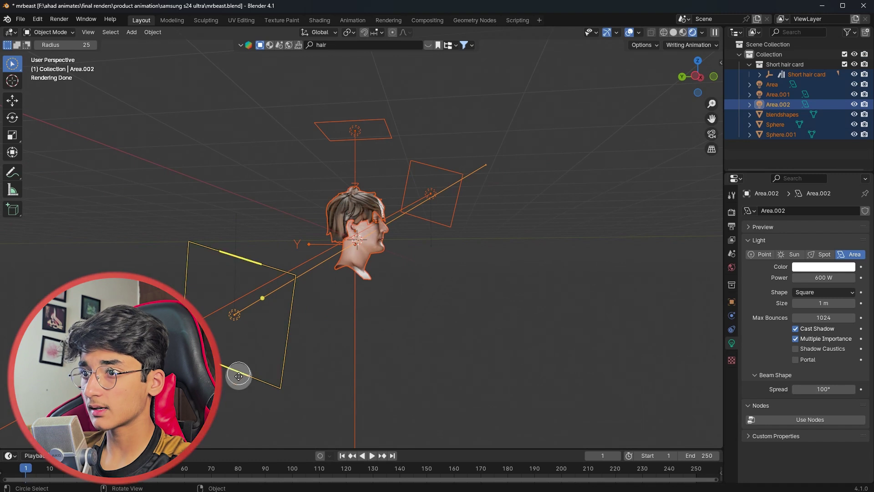
pyautogui.hotkey('ctrl', 'z')
# Step: Try scaling the duplicated area light along single global axes, first Z, then X, then Y
pyautogui.press('s')
pyautogui.press('z')
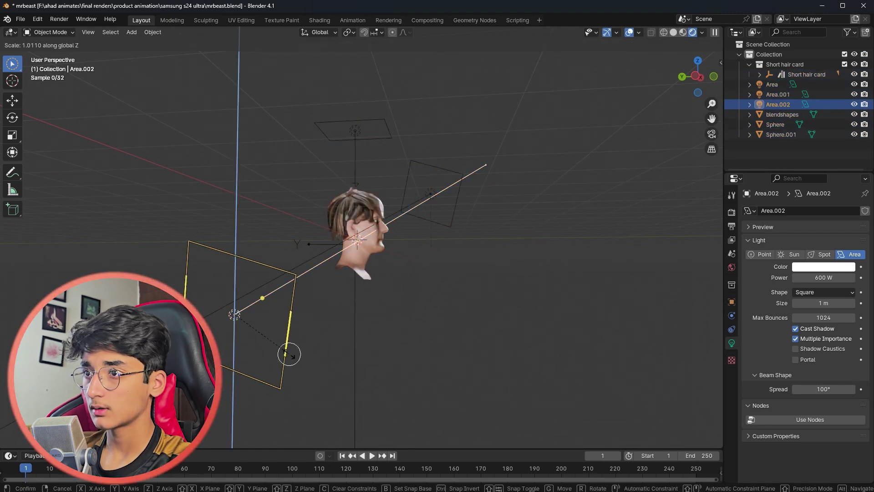
pyautogui.press('x')
pyautogui.press('y')
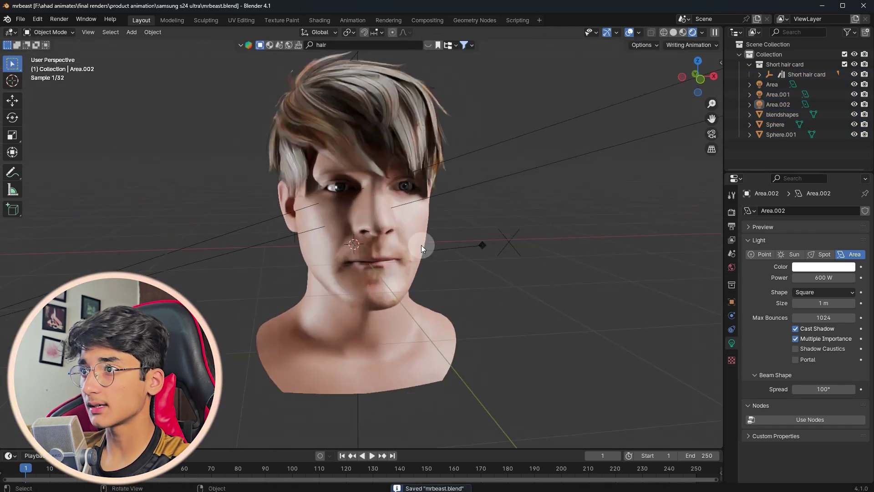
# Step: Adjust the hair's height on the head along the Z axis and save the file
pyautogui.click(364, 142)
pyautogui.press('g')
pyautogui.press('z')
pyautogui.click(400, 113)
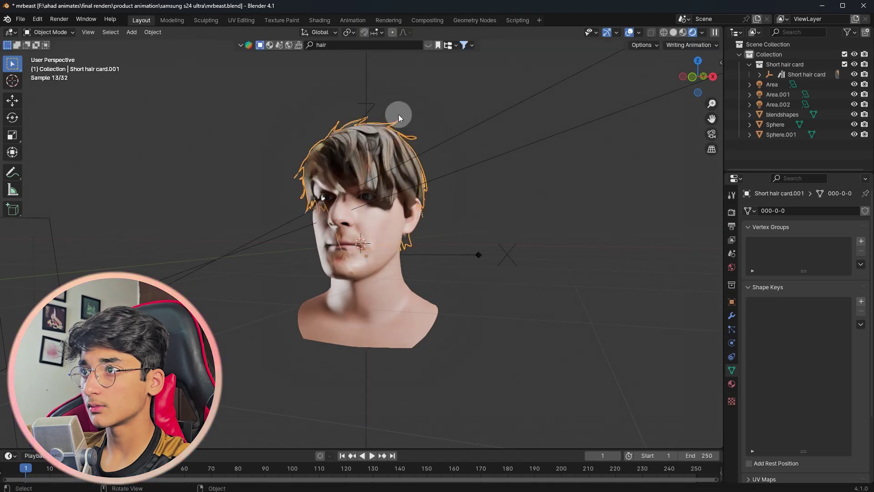
pyautogui.moveTo(443, 115); pyautogui.dragTo(512, 209, button='middle')
pyautogui.hotkey('ctrl', 's')
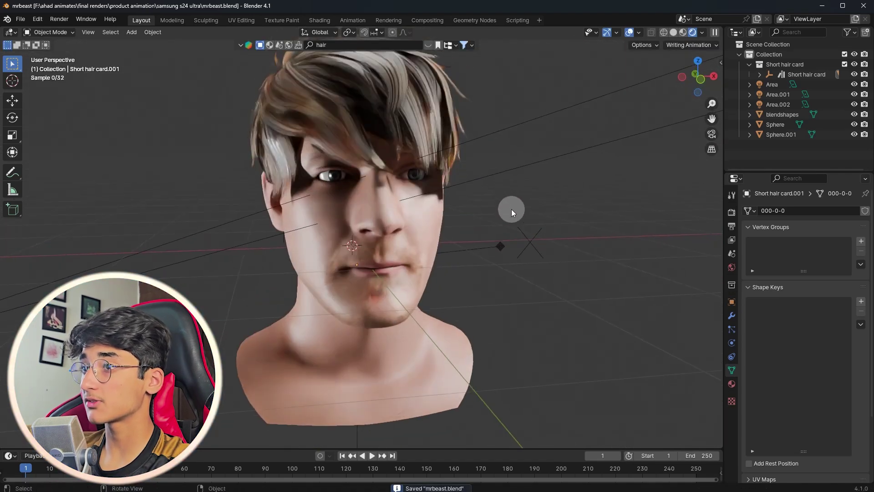
# Step: Delete the short hair from the head and inspect the bare head's rendered lighting
pyautogui.scroll(-3, 384, 147)
pyautogui.moveTo(372, 140); pyautogui.dragTo(408, 160, button='middle')
pyautogui.press('Delete')
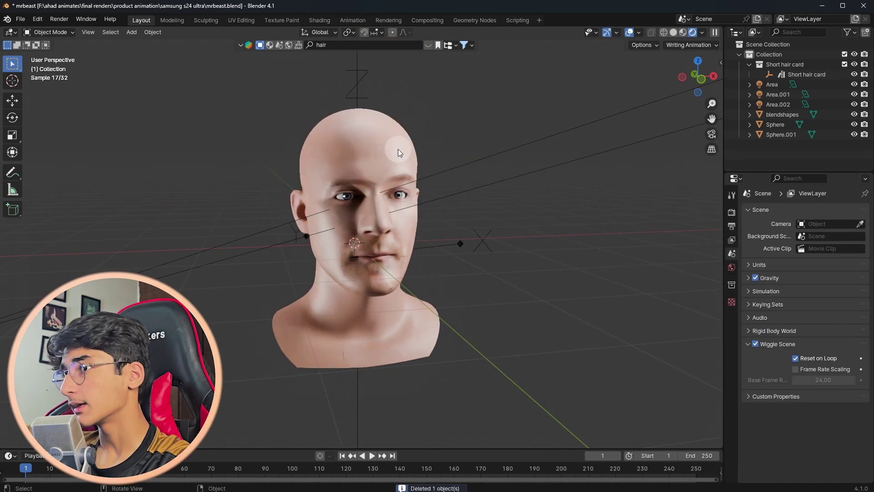
pyautogui.scroll(3, 365, 109)
pyautogui.moveTo(362, 107)
pyautogui.mouseDown(button='middle')
pyautogui.moveTo(336, 100)
pyautogui.moveTo(374, 98)
pyautogui.mouseUp(button='middle')
# Step: Save the file and switch the viewport to solid shading
pyautogui.hotkey('ctrl', 's')
pyautogui.scroll(-5, 332, 96)
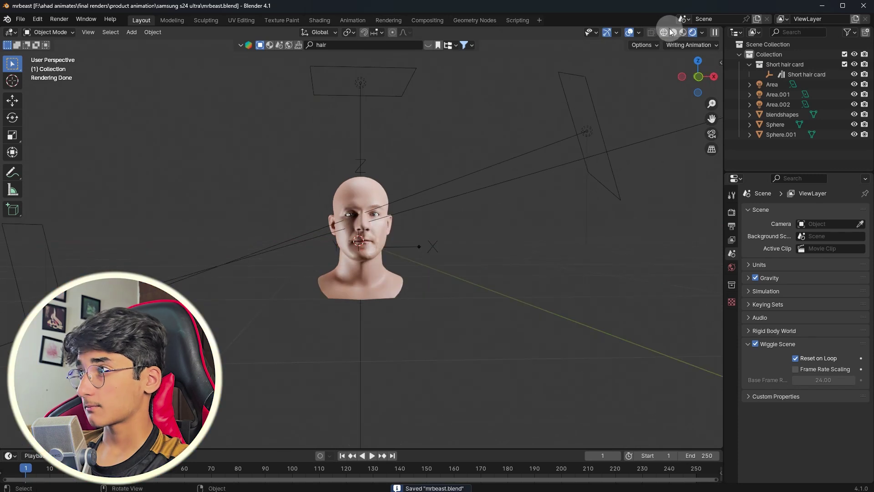
pyautogui.click(673, 32)
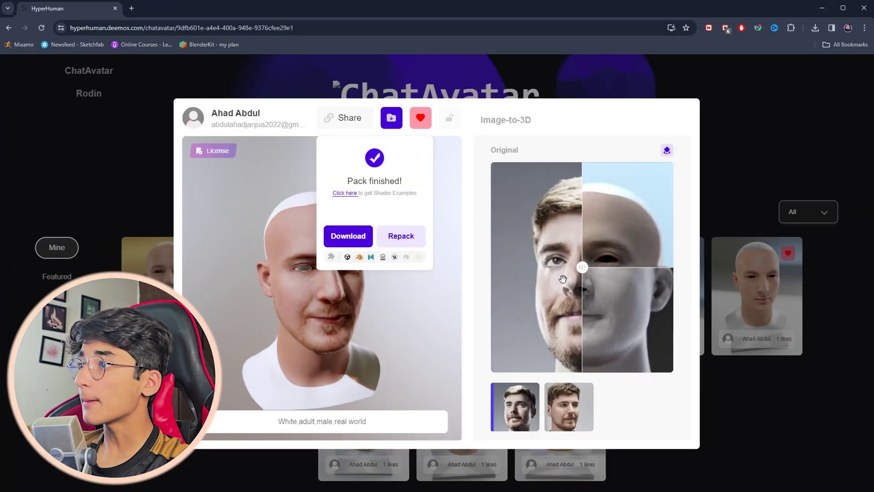
# Step: In ChatAvatar in the browser, compare the original portrait with the generated 3D head and close the avatar's details
pyautogui.moveTo(582, 267); pyautogui.dragTo(532, 206)
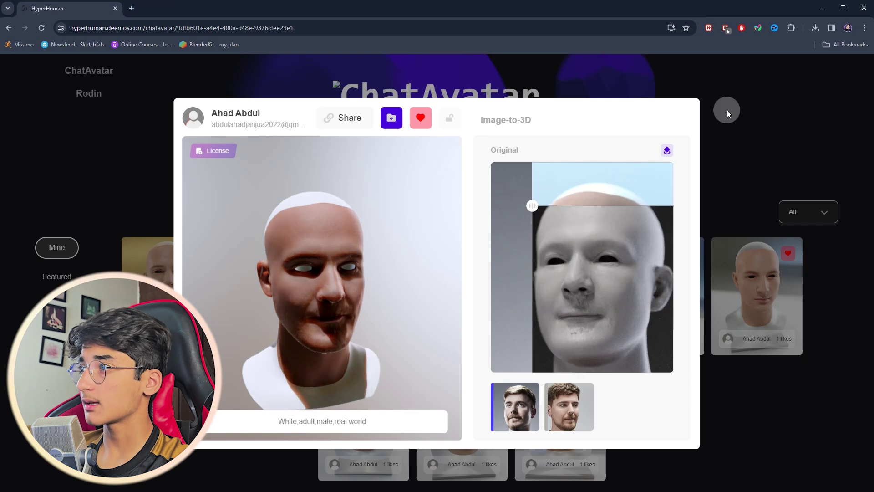
pyautogui.click(726, 111)
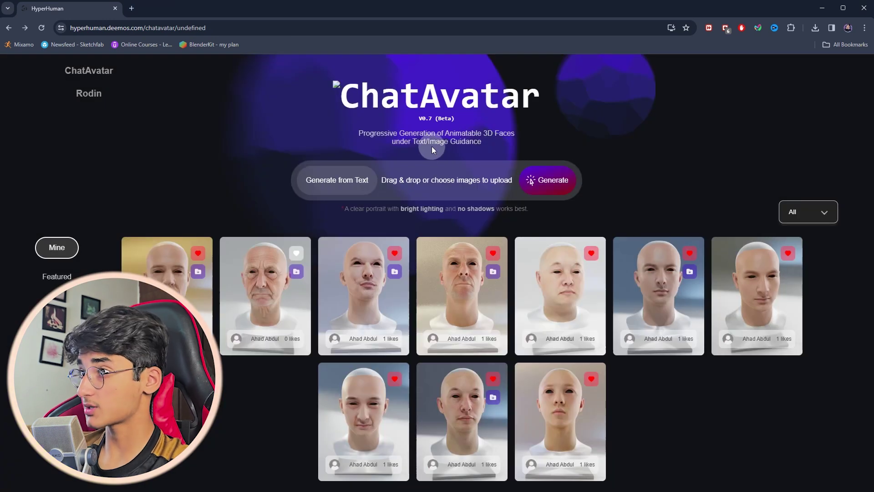